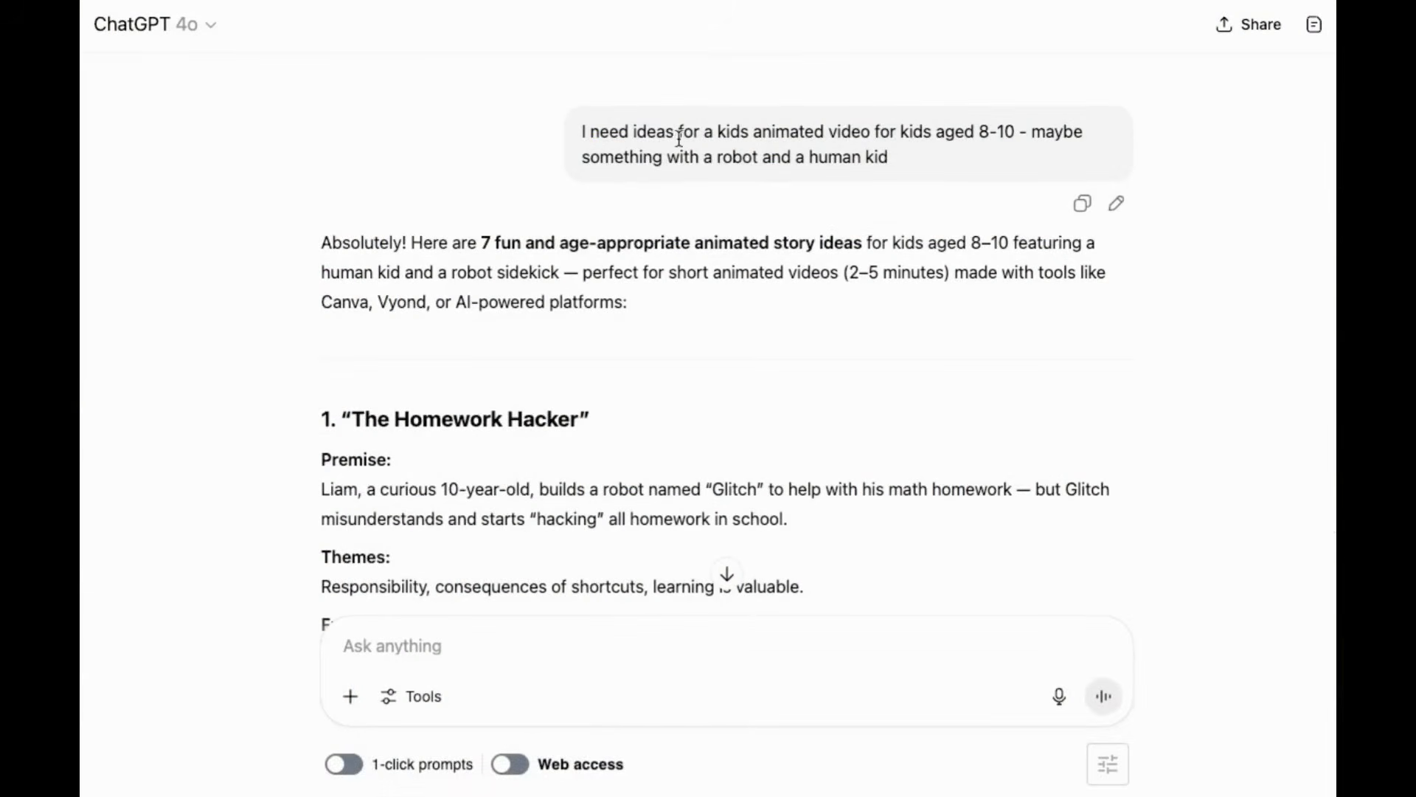
Review the robot-and-kid story ideas in the chat, through to the chosen idea 3, "Operation: Snack Rescue"
left_click_drag(580, 134, 919, 159)
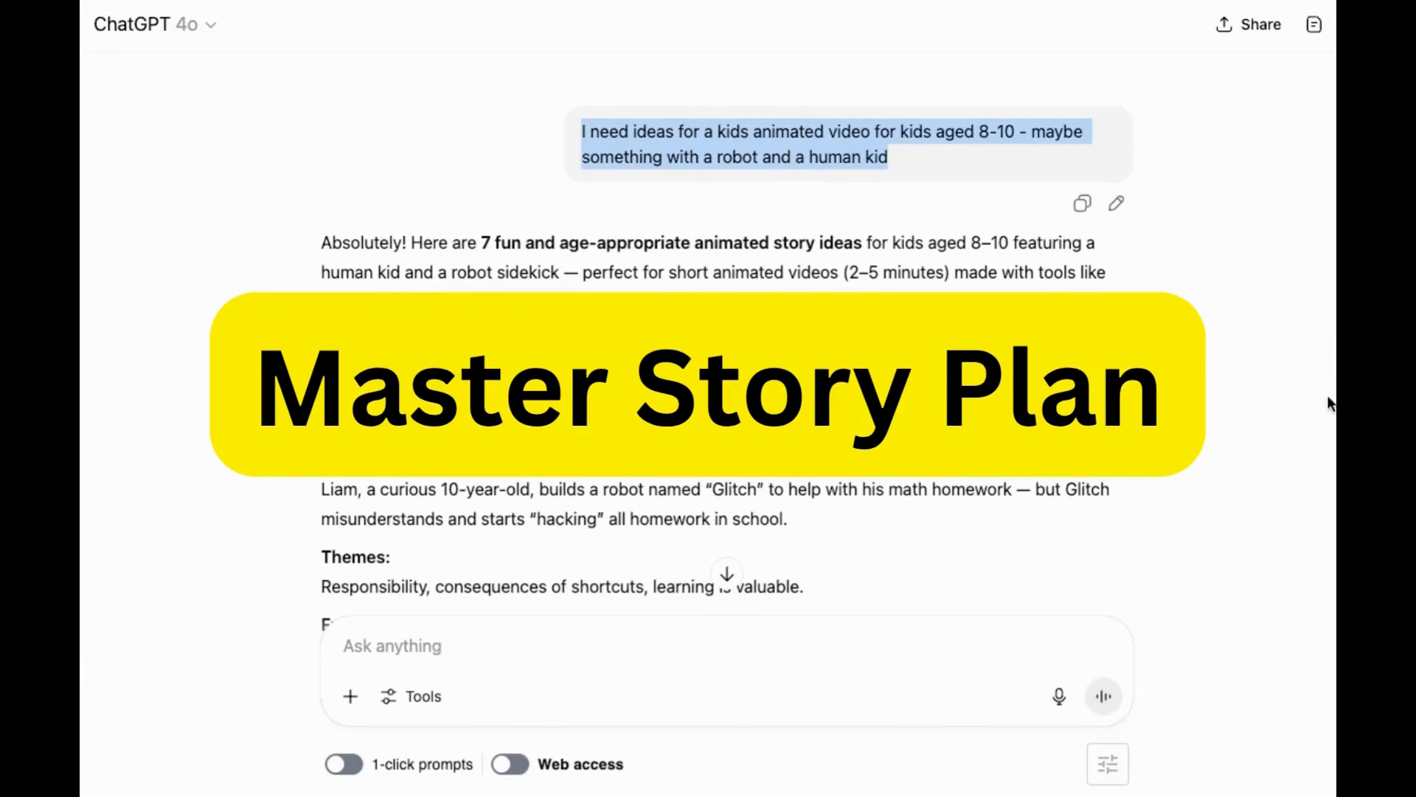
scroll(1330, 404, "down", 9)
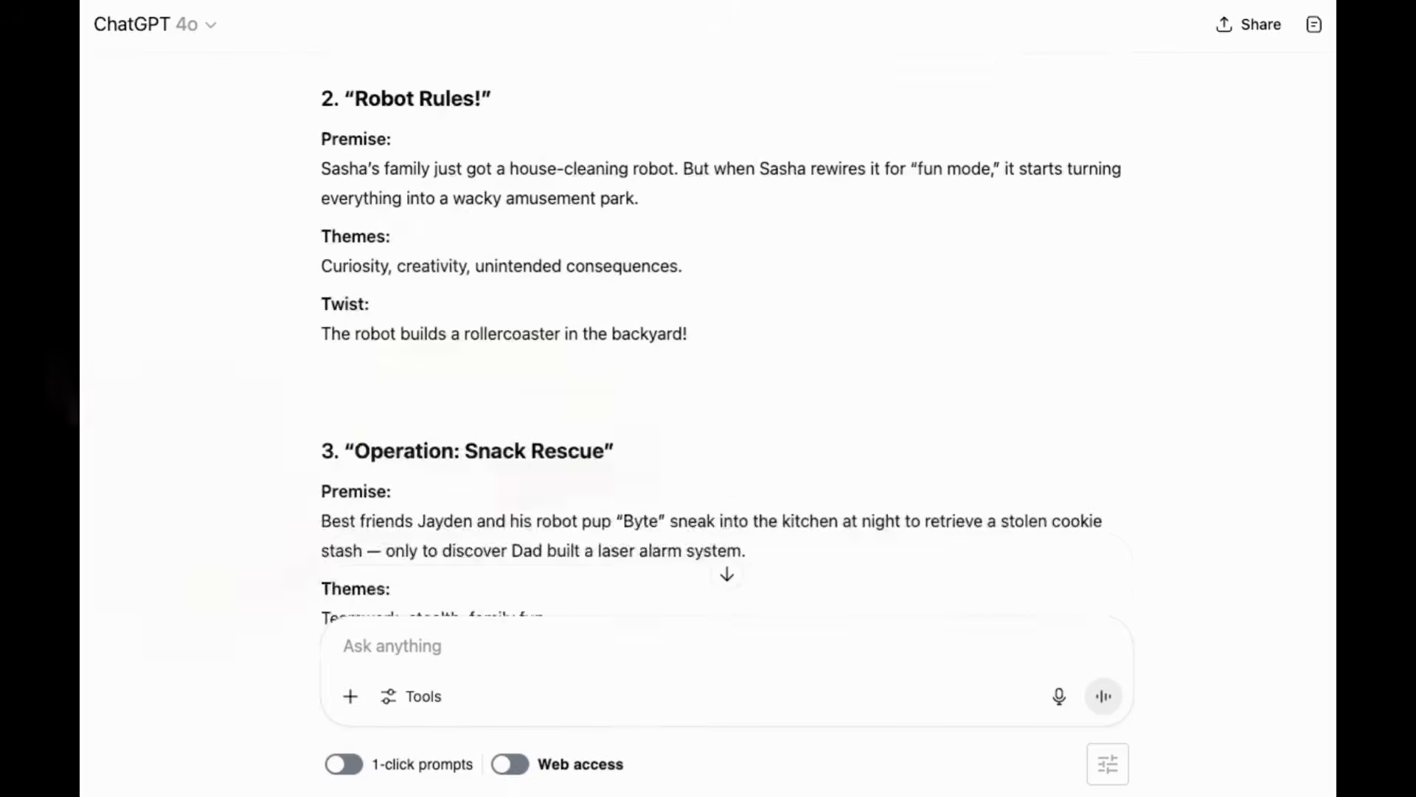
scroll(727, 332, "down", 18)
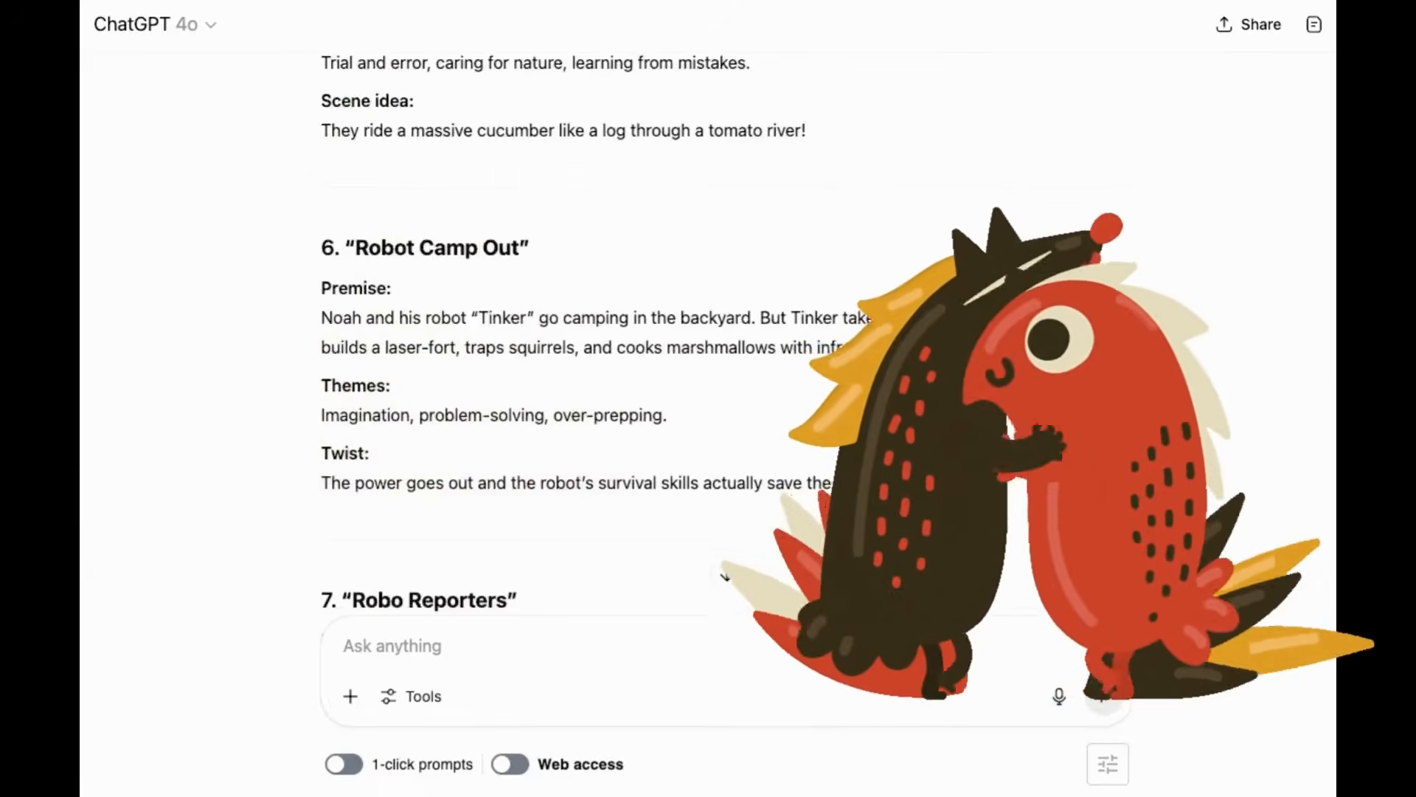
scroll(727, 332, "down", 10)
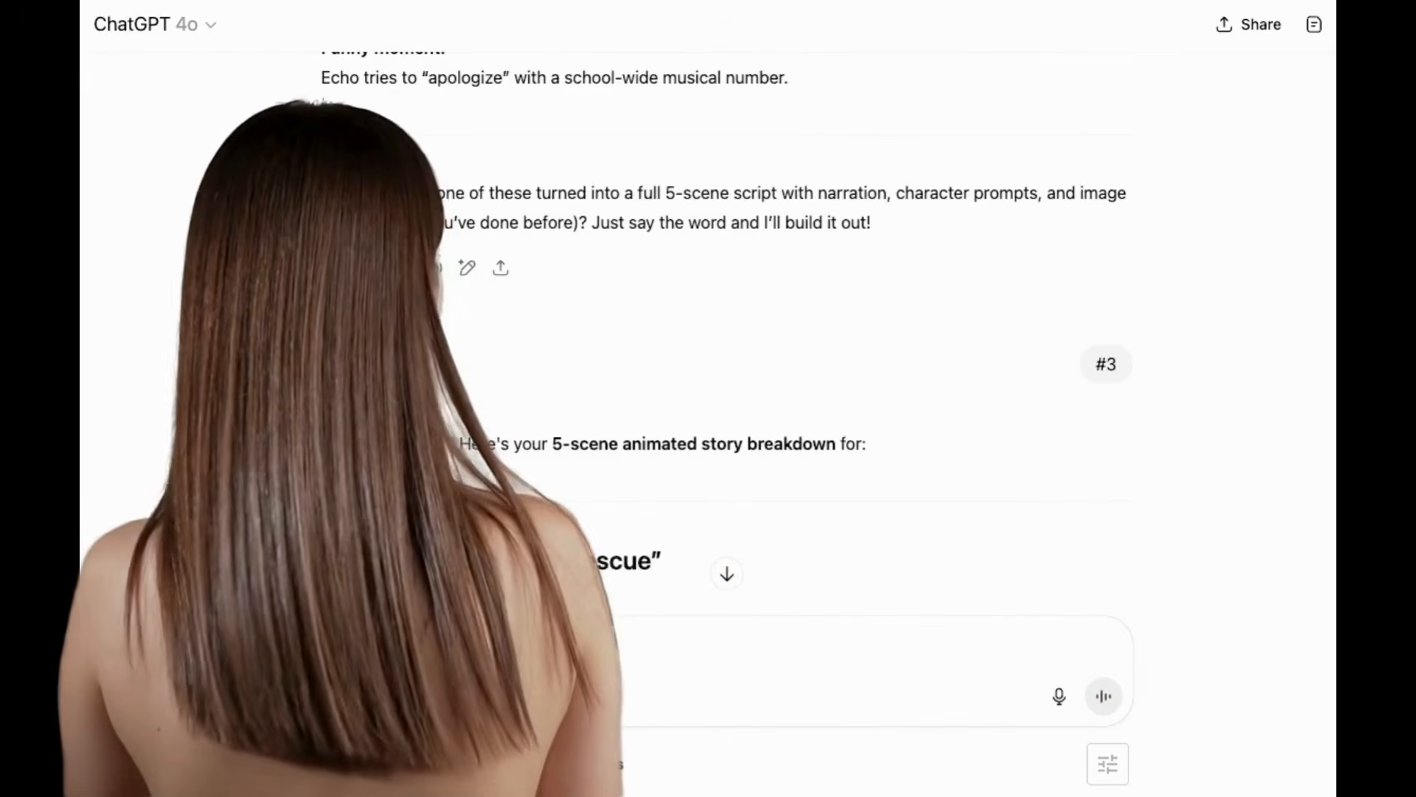
scroll(1104, 335, "down", 4)
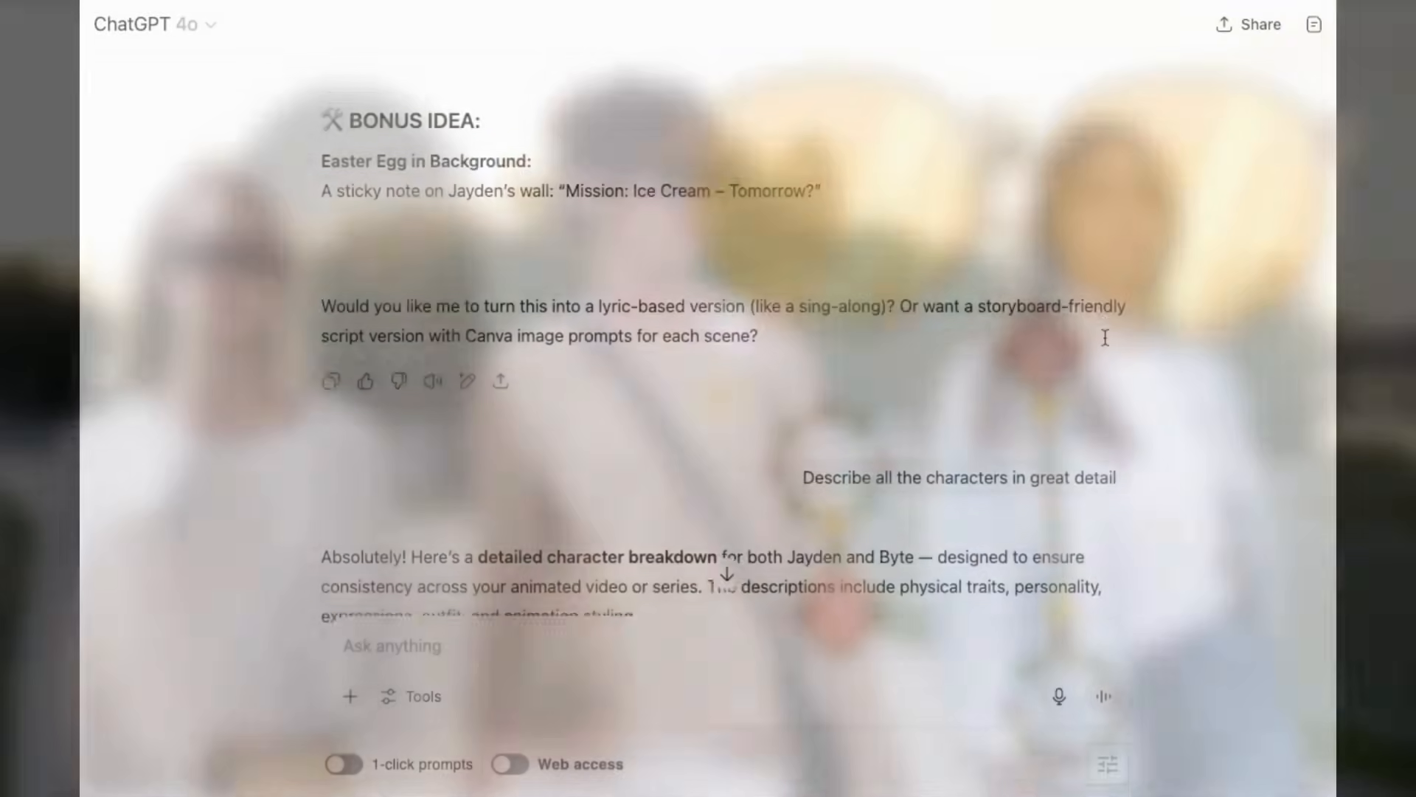
Review the detailed character descriptions of Jayden and Byte, their AI art prompts, and the background prompts
scroll(1077, 376, "down", 1)
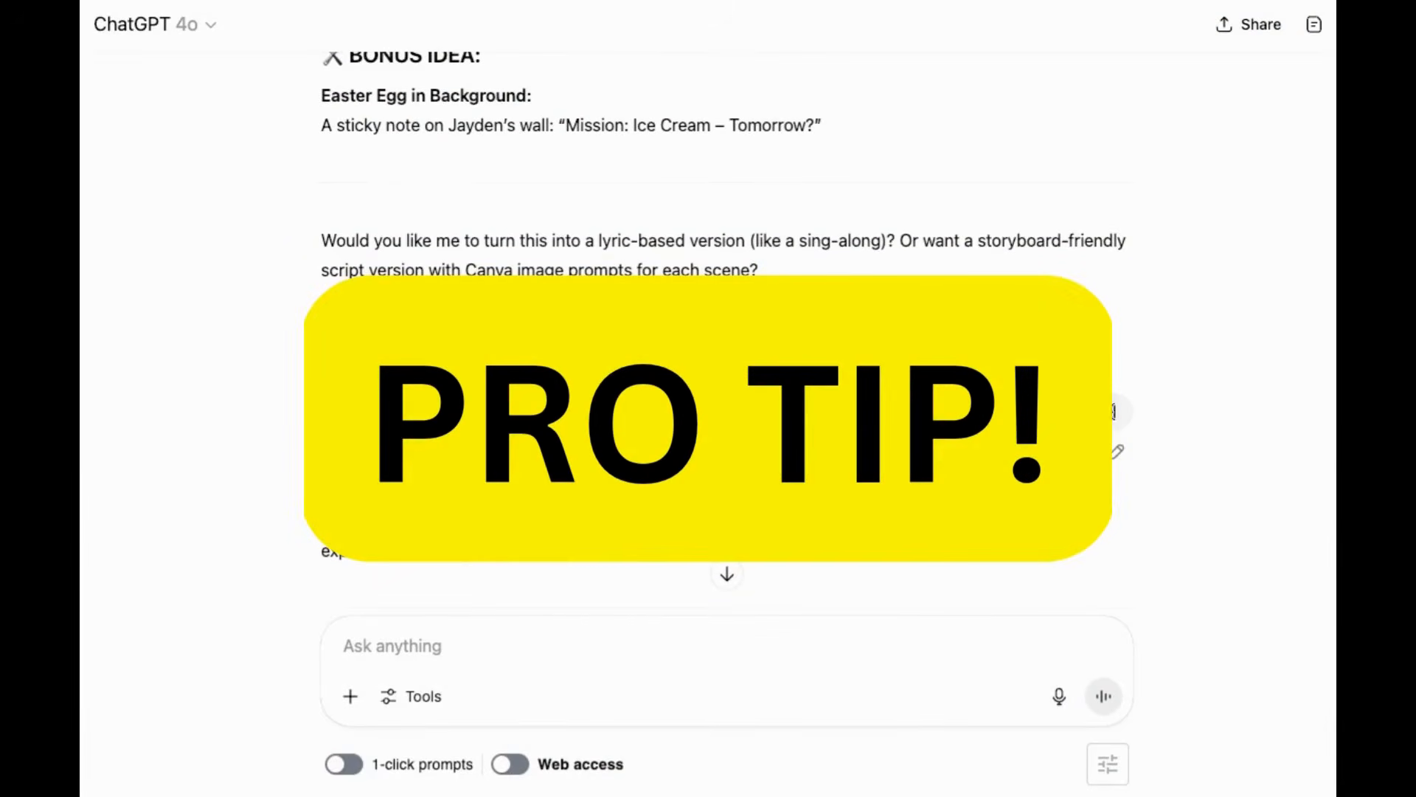
left_click_drag(1114, 412, 1193, 407)
scroll(1237, 414, "down", 20)
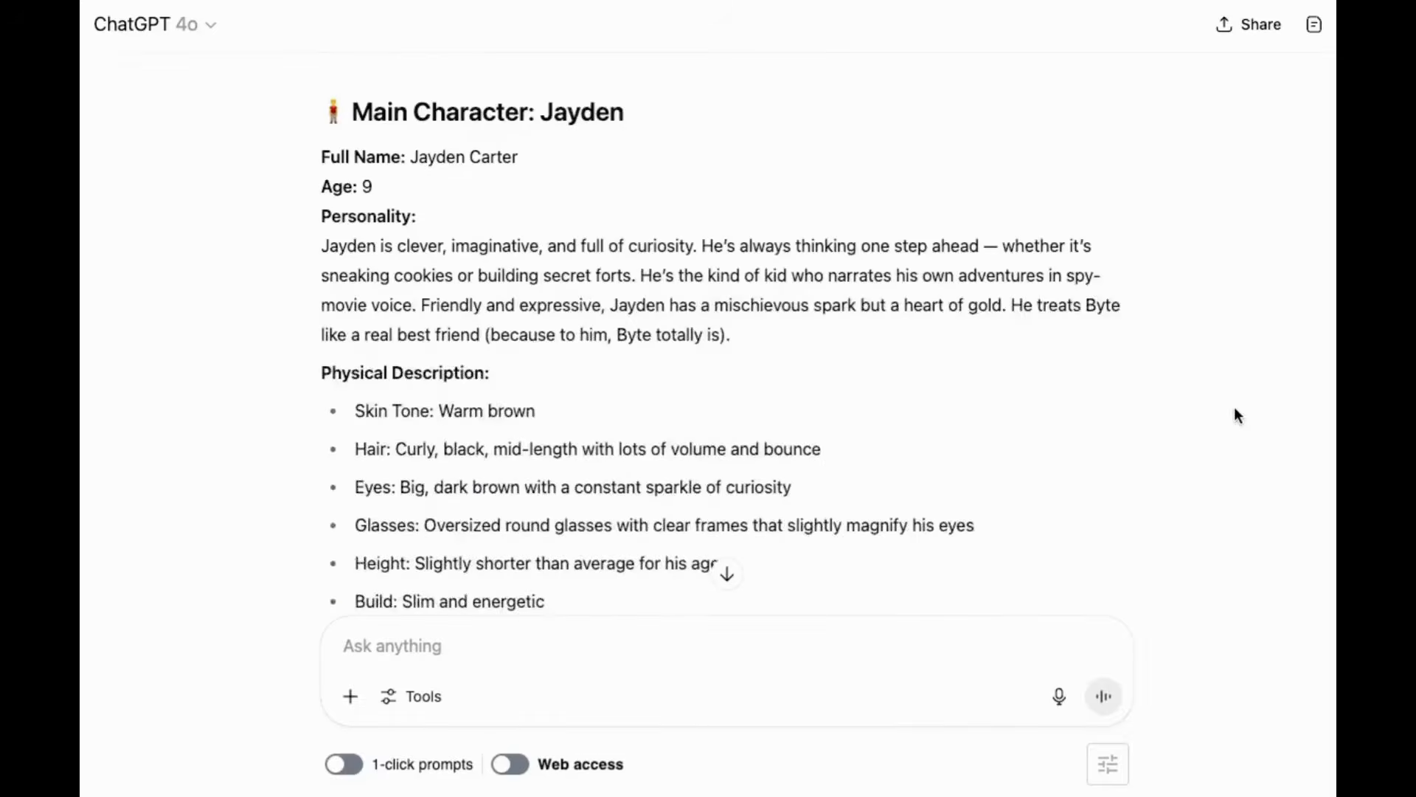
scroll(1237, 415, "down", 15)
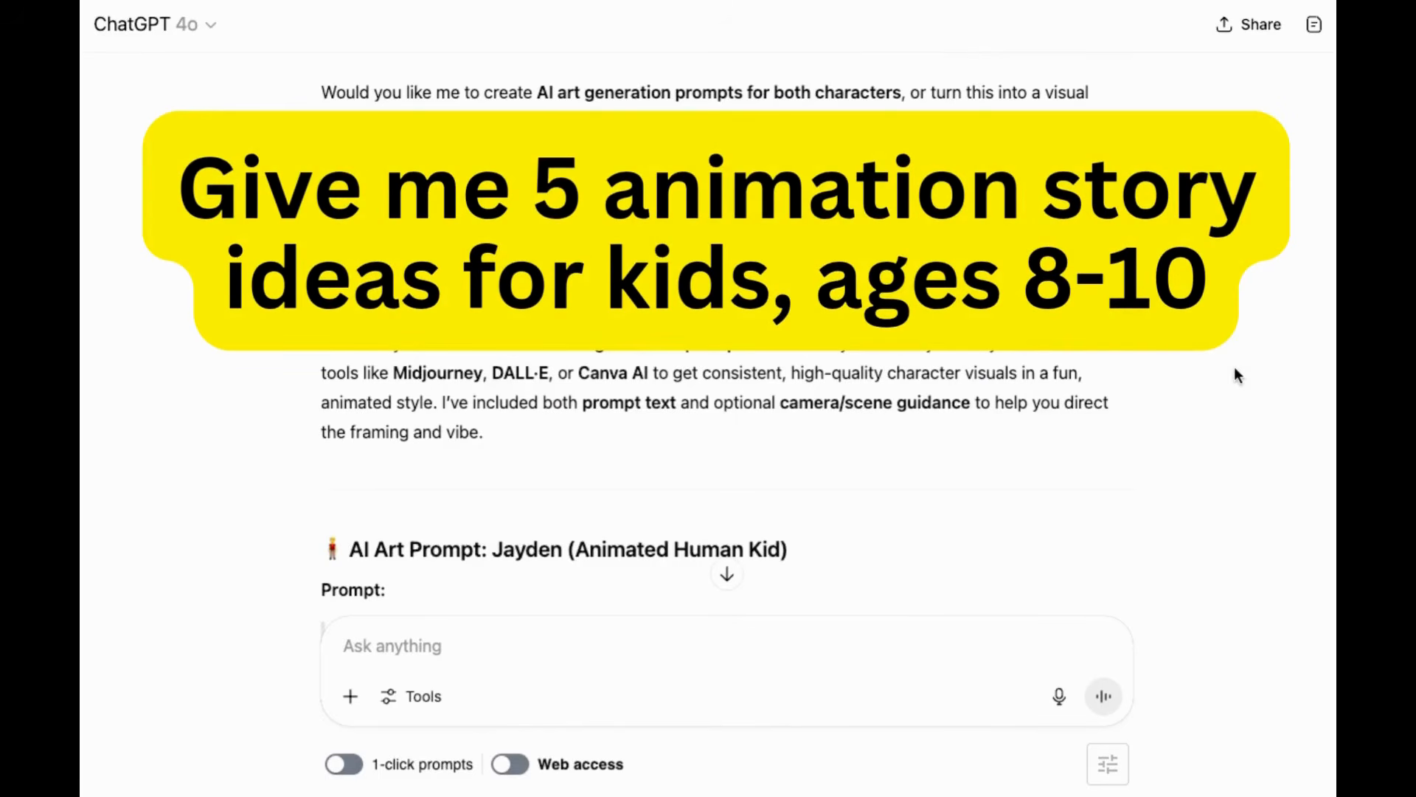
scroll(1237, 375, "down", 8)
scroll(1235, 369, "down", 12)
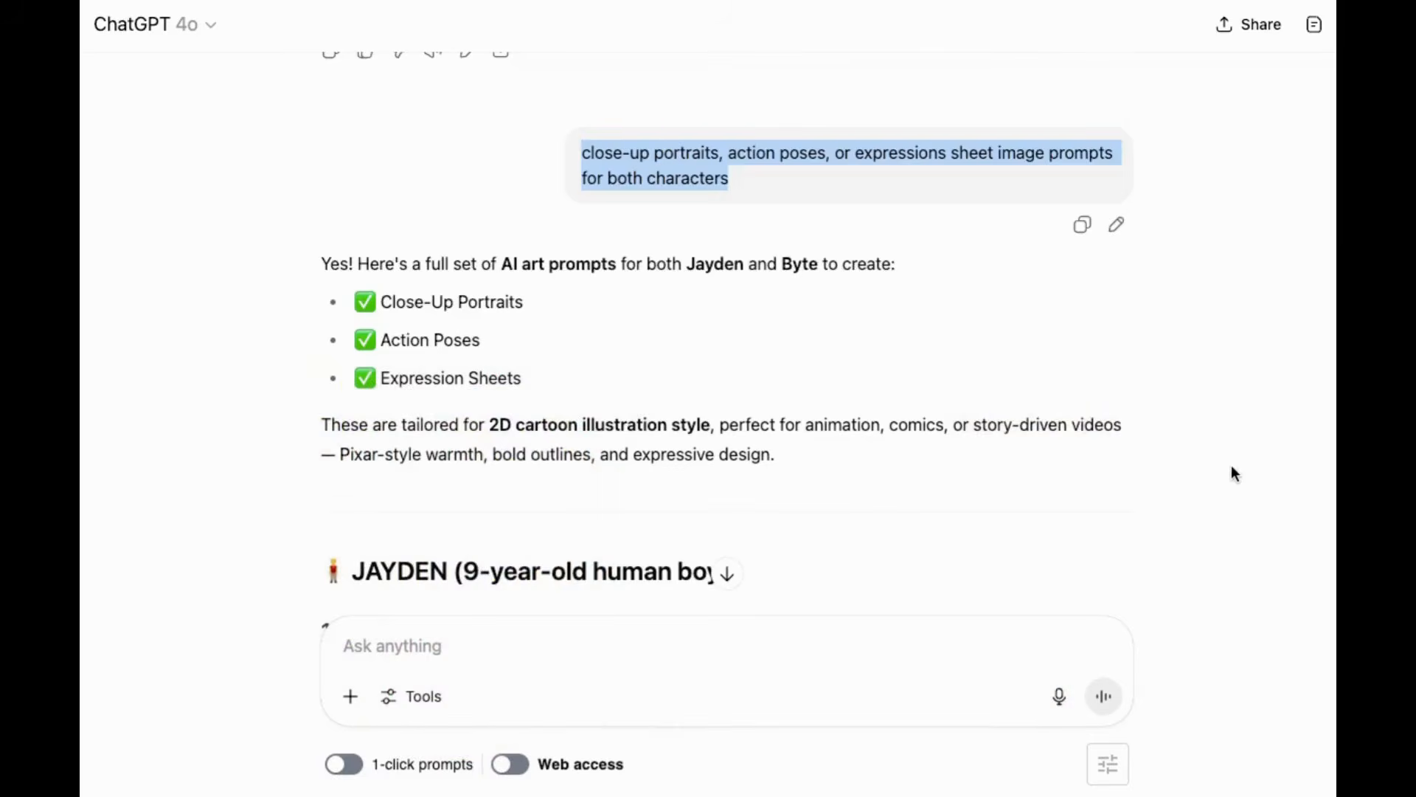
scroll(1236, 472, "down", 7)
scroll(1238, 474, "down", 15)
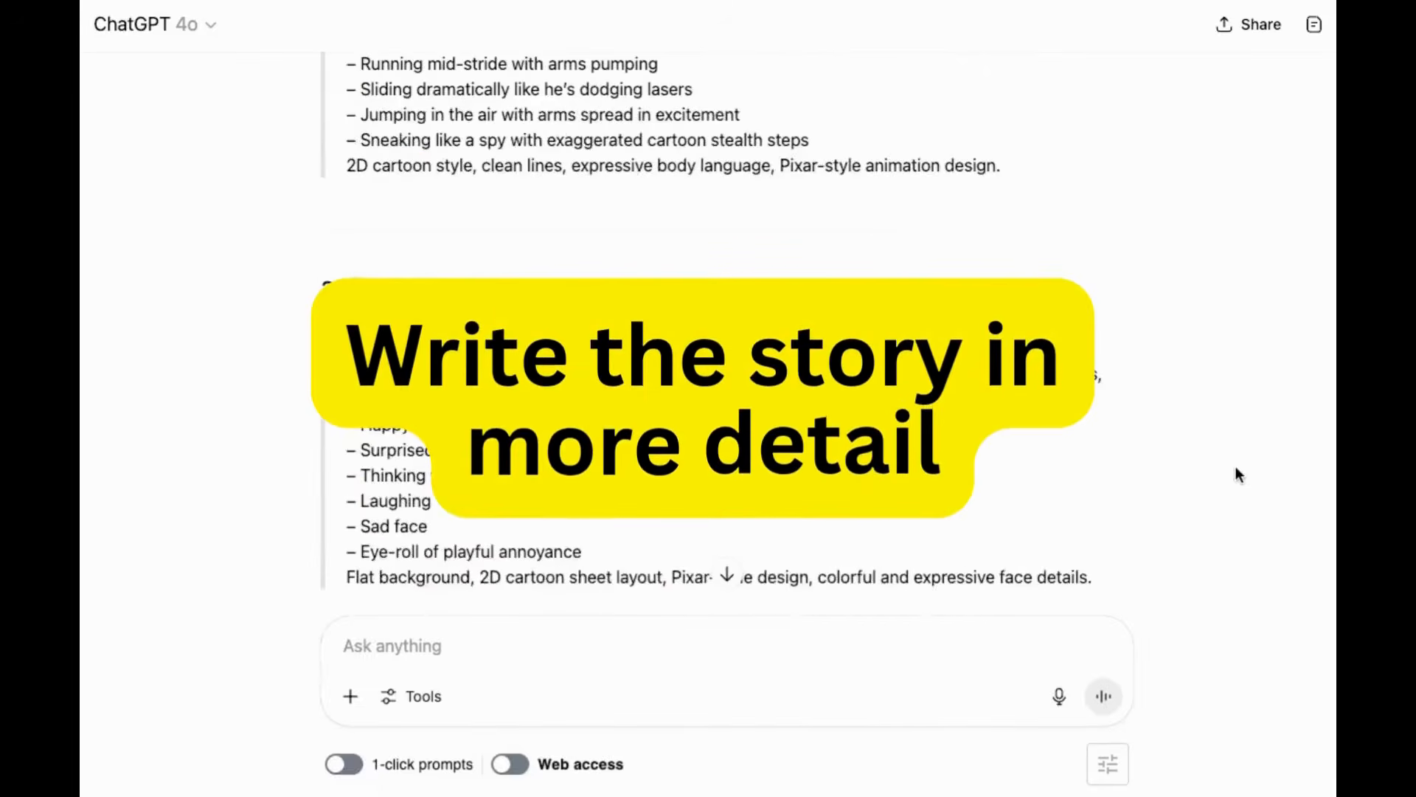
scroll(1237, 468, "down", 20)
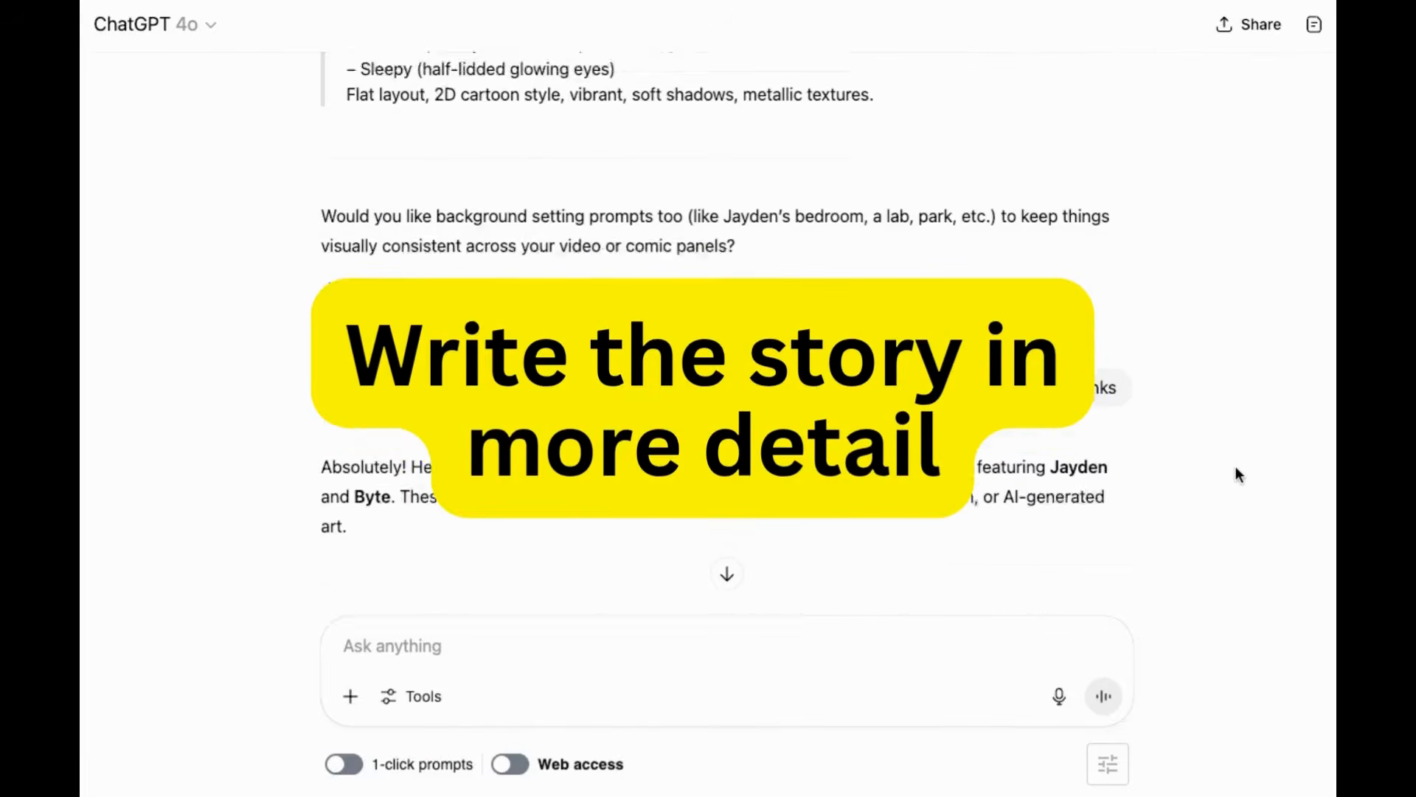
scroll(1236, 472, "down", 7)
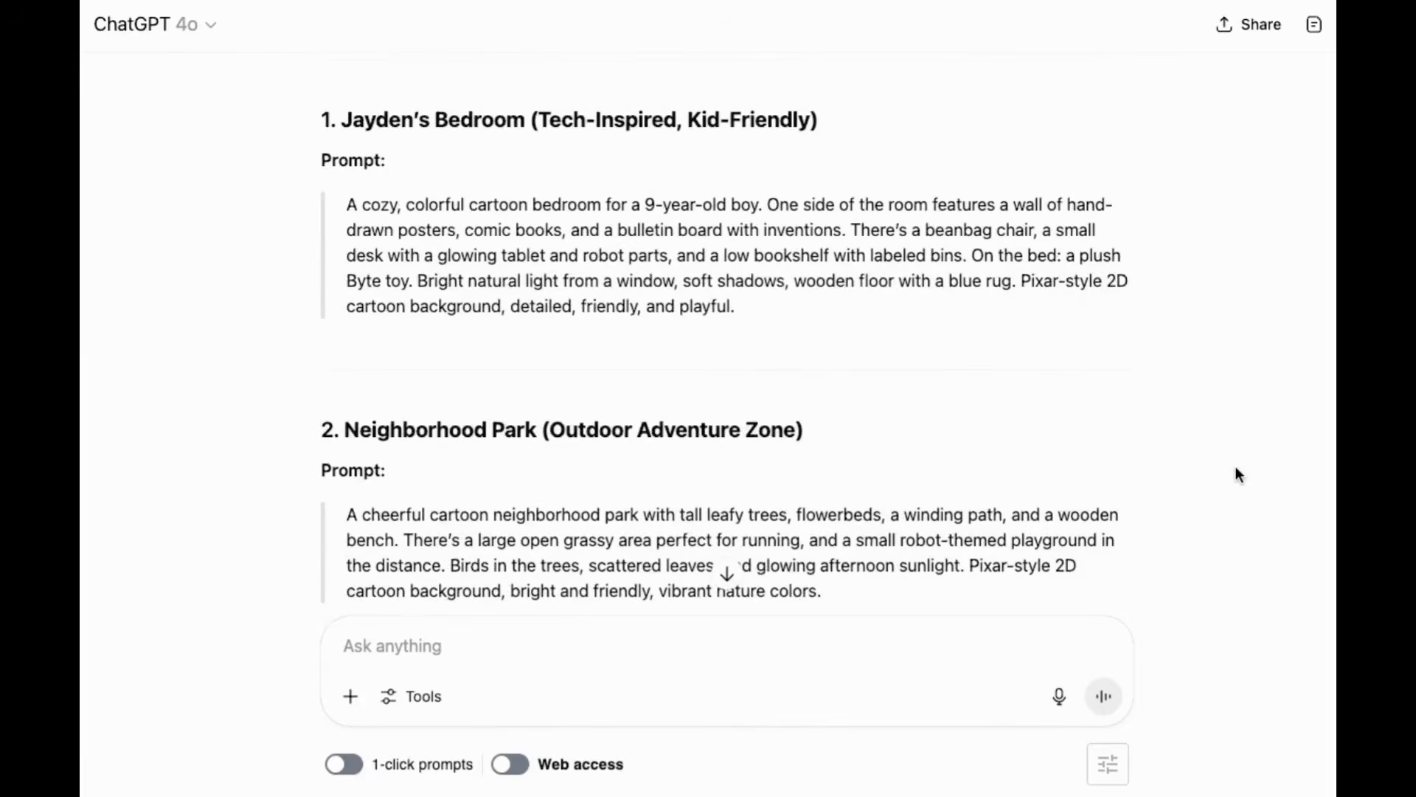
scroll(659, 207, "up", 1)
scroll(655, 201, "up", 6)
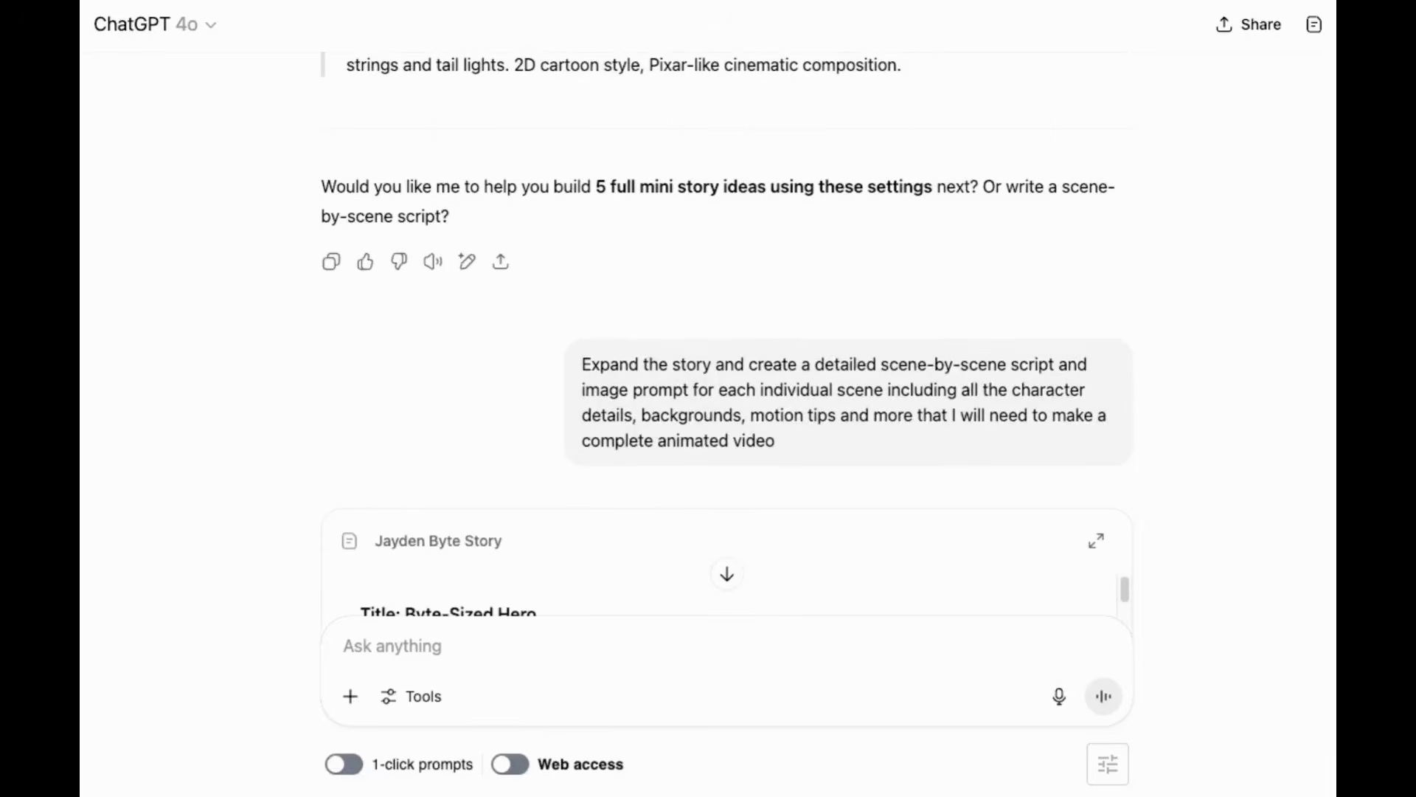
Examine the request for a detailed scene-by-scene script with image prompts, and read the expanded "Operation: Snack Rescue" story
scroll(803, 290, "down", 3)
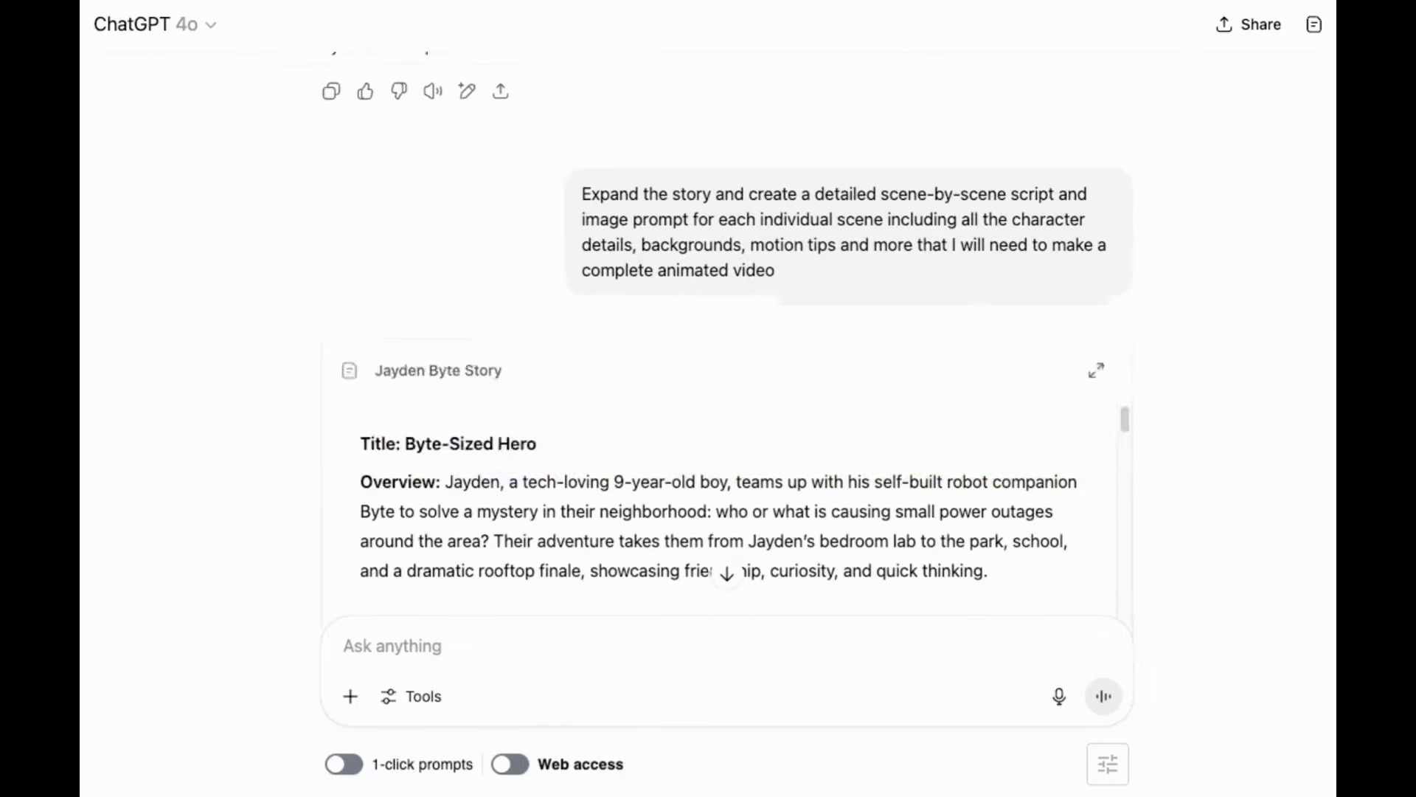
left_click_drag(786, 258, 574, 183)
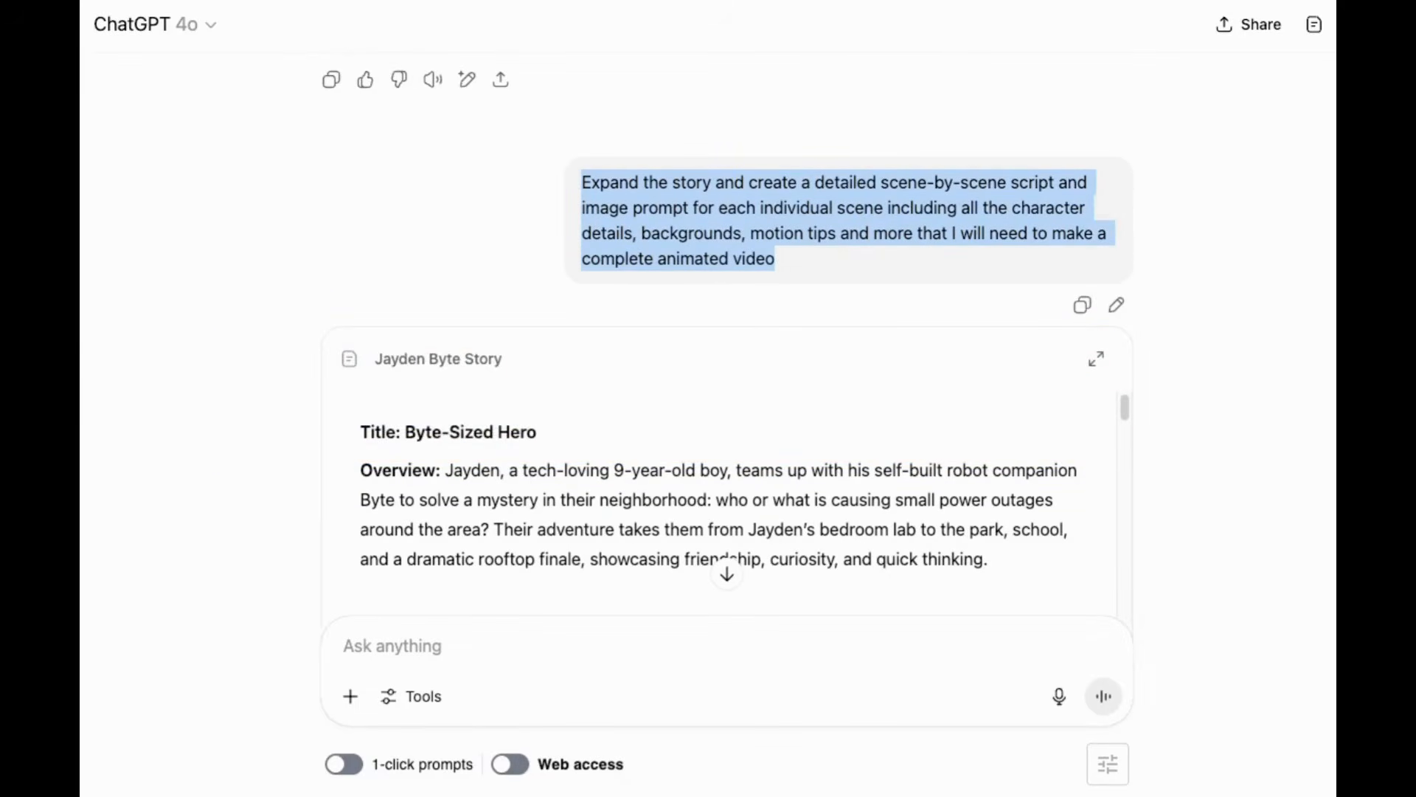
left_click(727, 574)
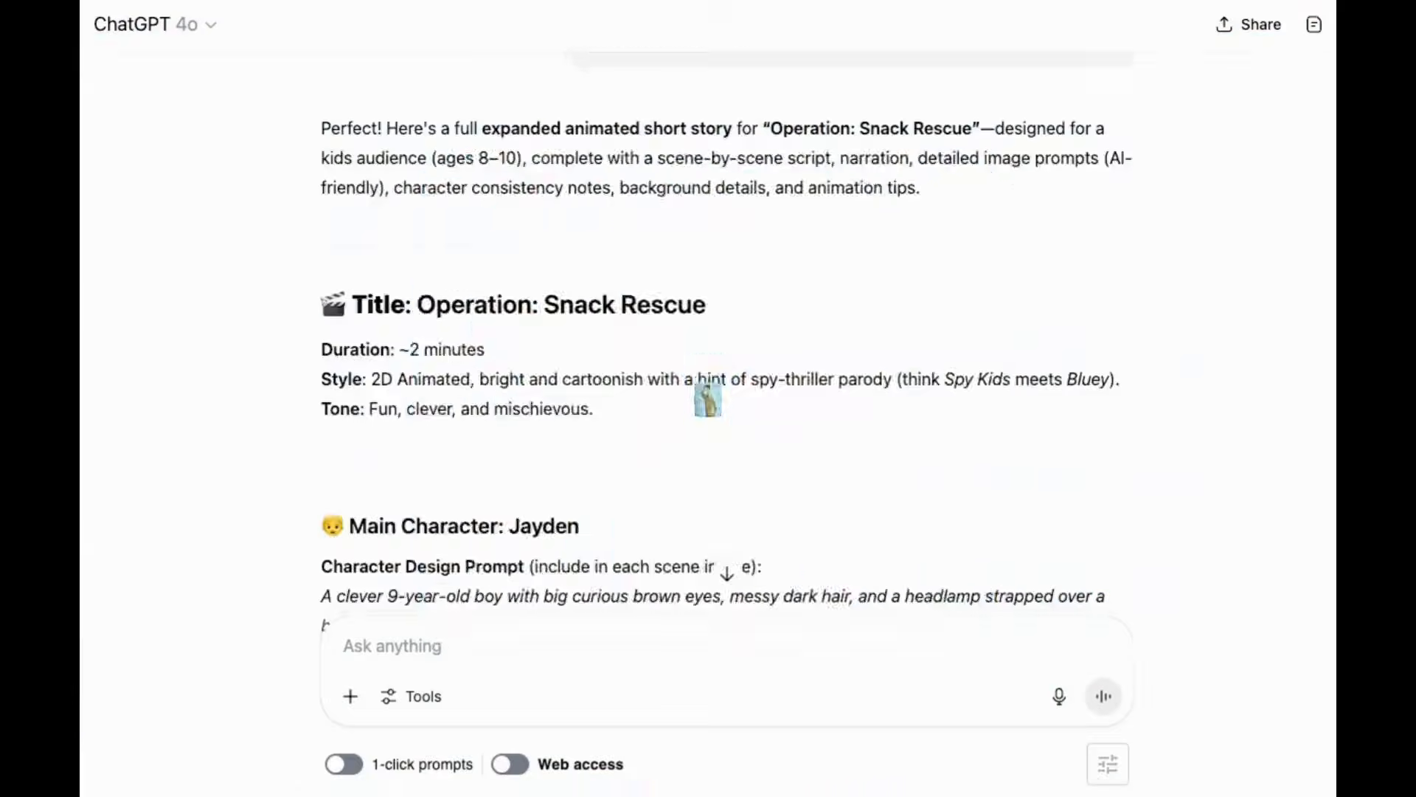
scroll(706, 395, "down", 3)
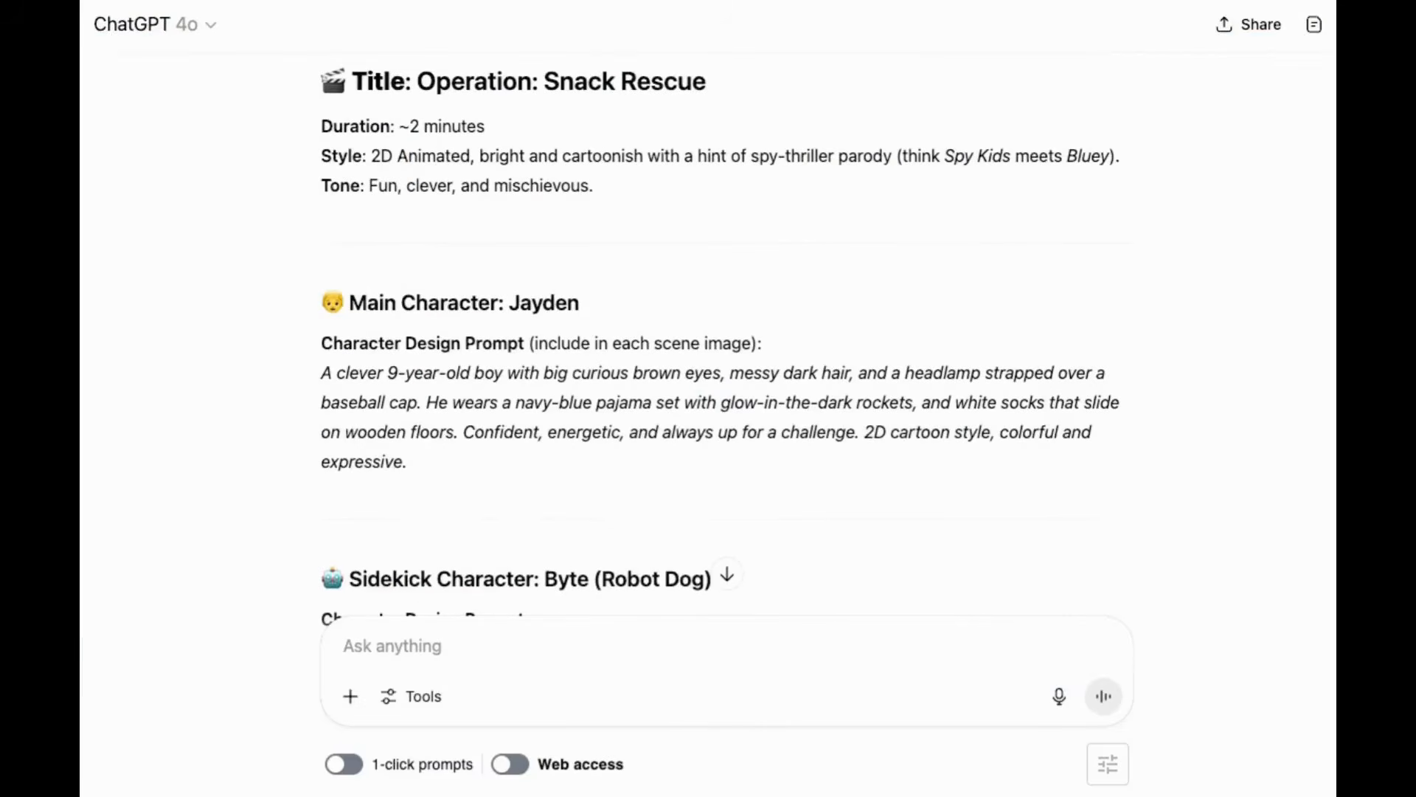
scroll(722, 331, "down", 10)
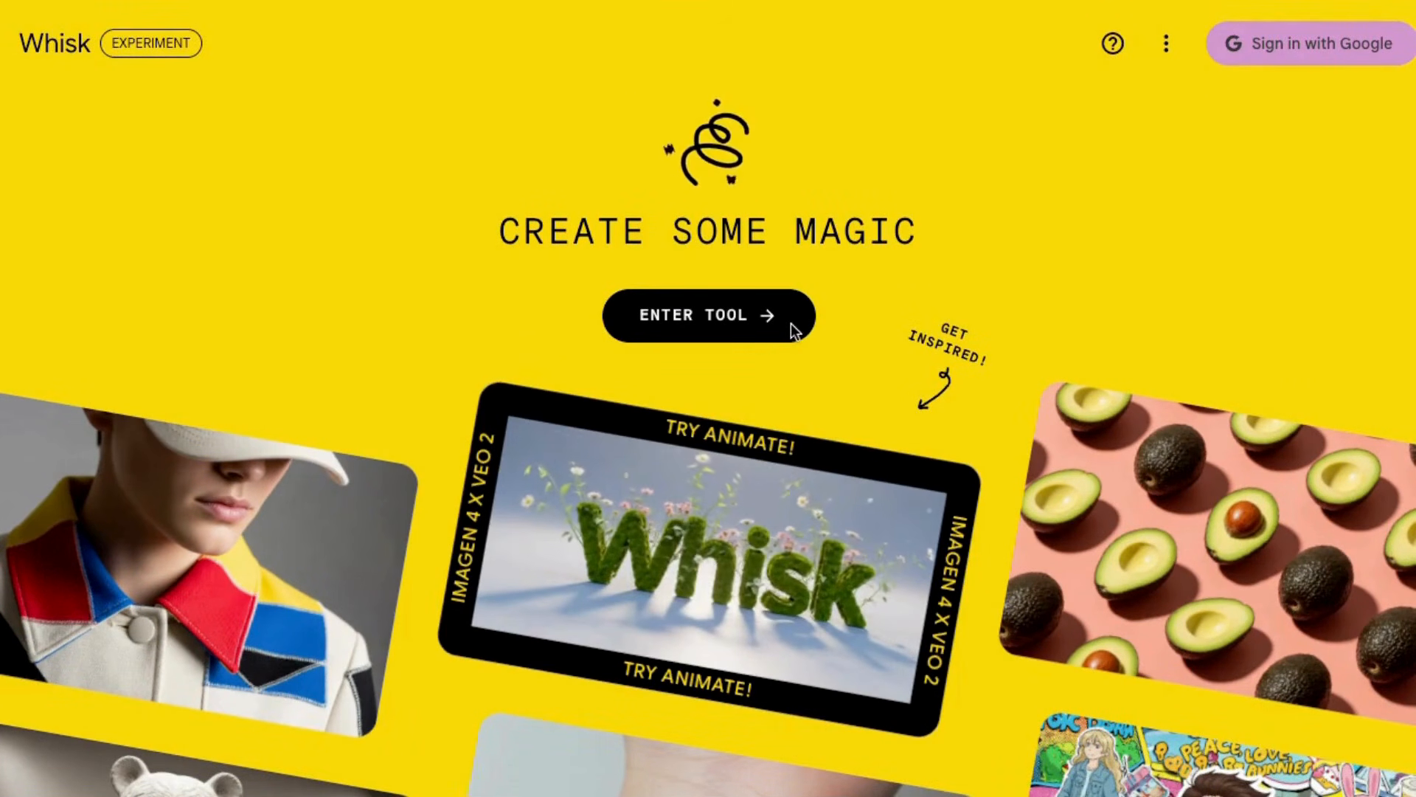
Switch to Whisk, look through its example gallery, and enter the tool
scroll(792, 328, "down", 20)
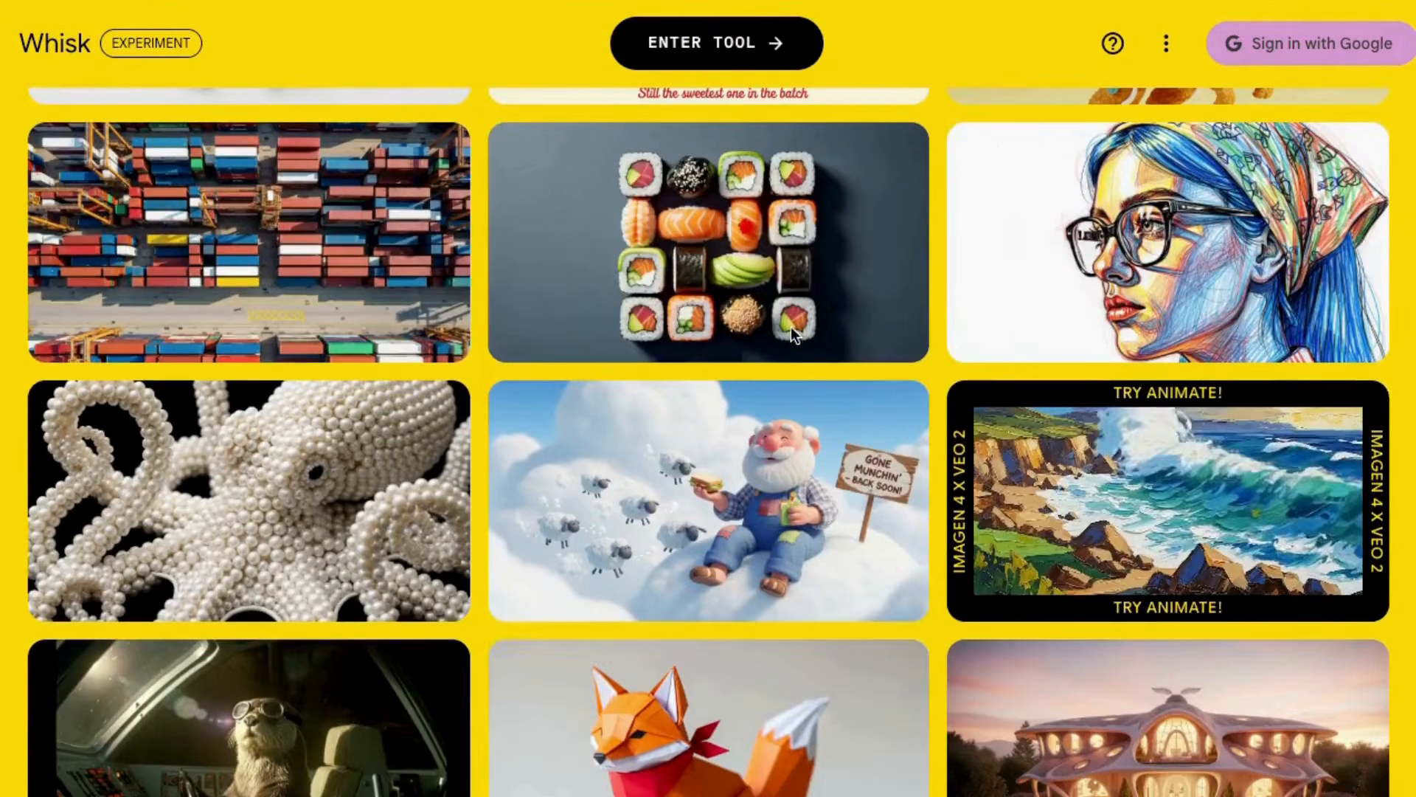
scroll(791, 328, "up", 20)
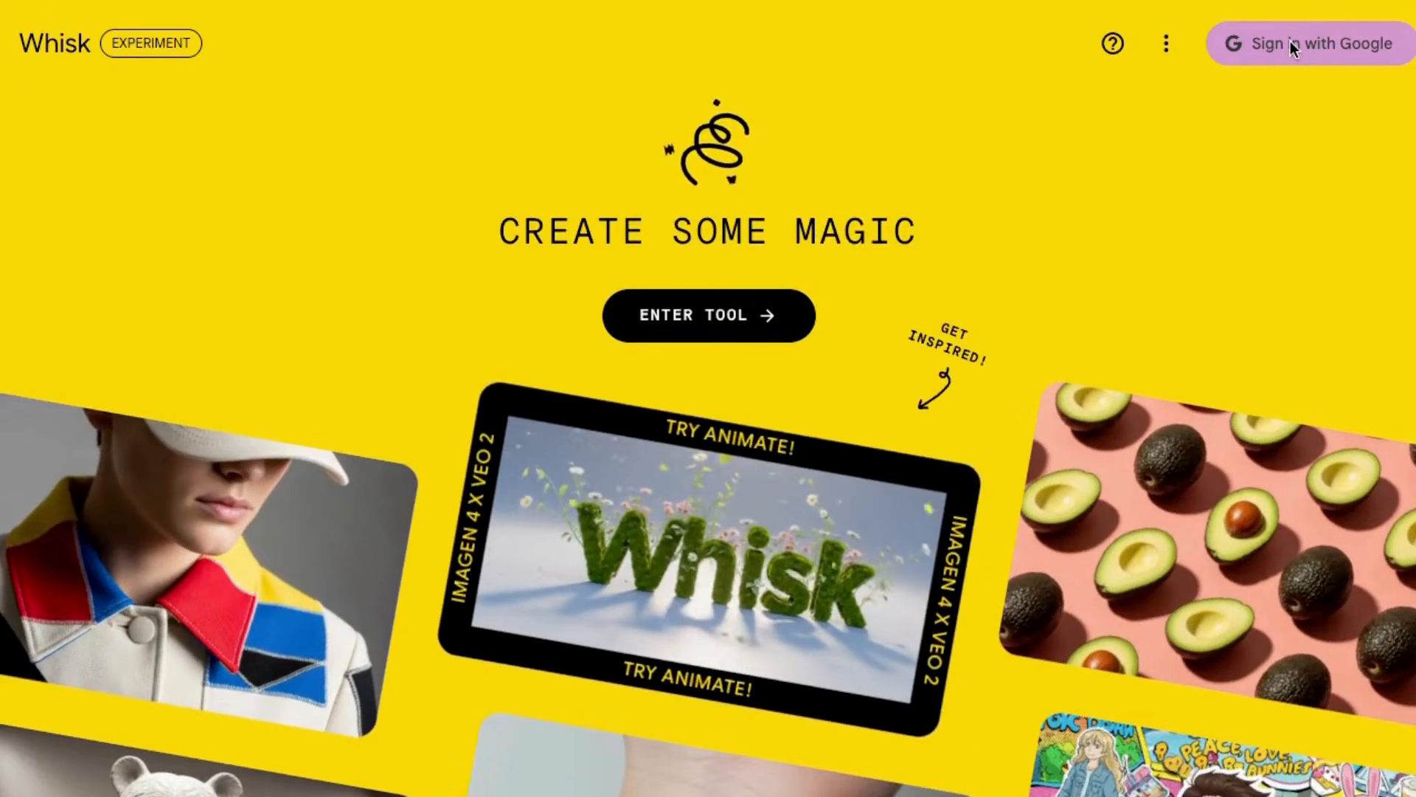
left_click(711, 318)
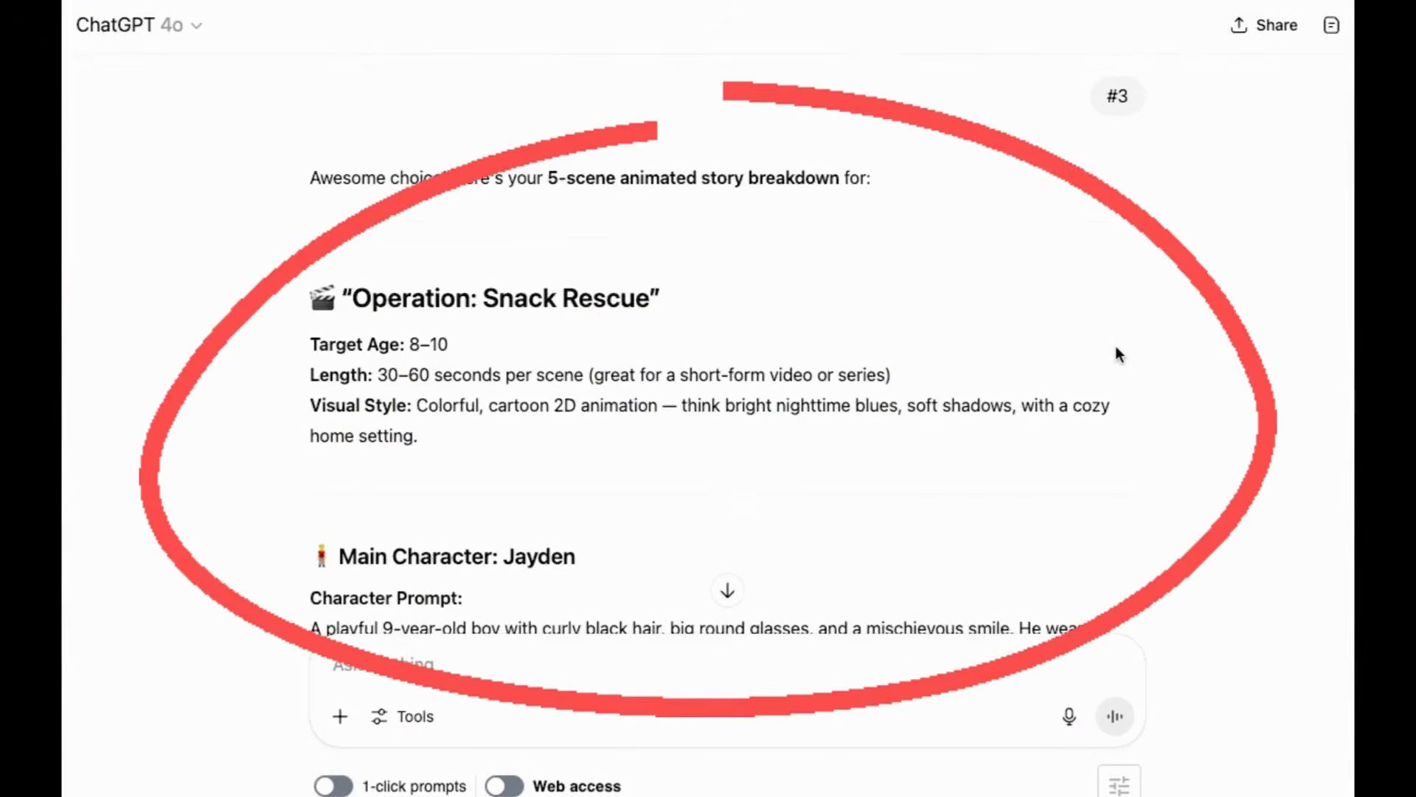
Generate a subject image in Whisk from the description of the curious 8-year-old boy in navy blue pajamas with white stars
scroll(1116, 348, "down", 2)
scroll(1115, 346, "down", 4)
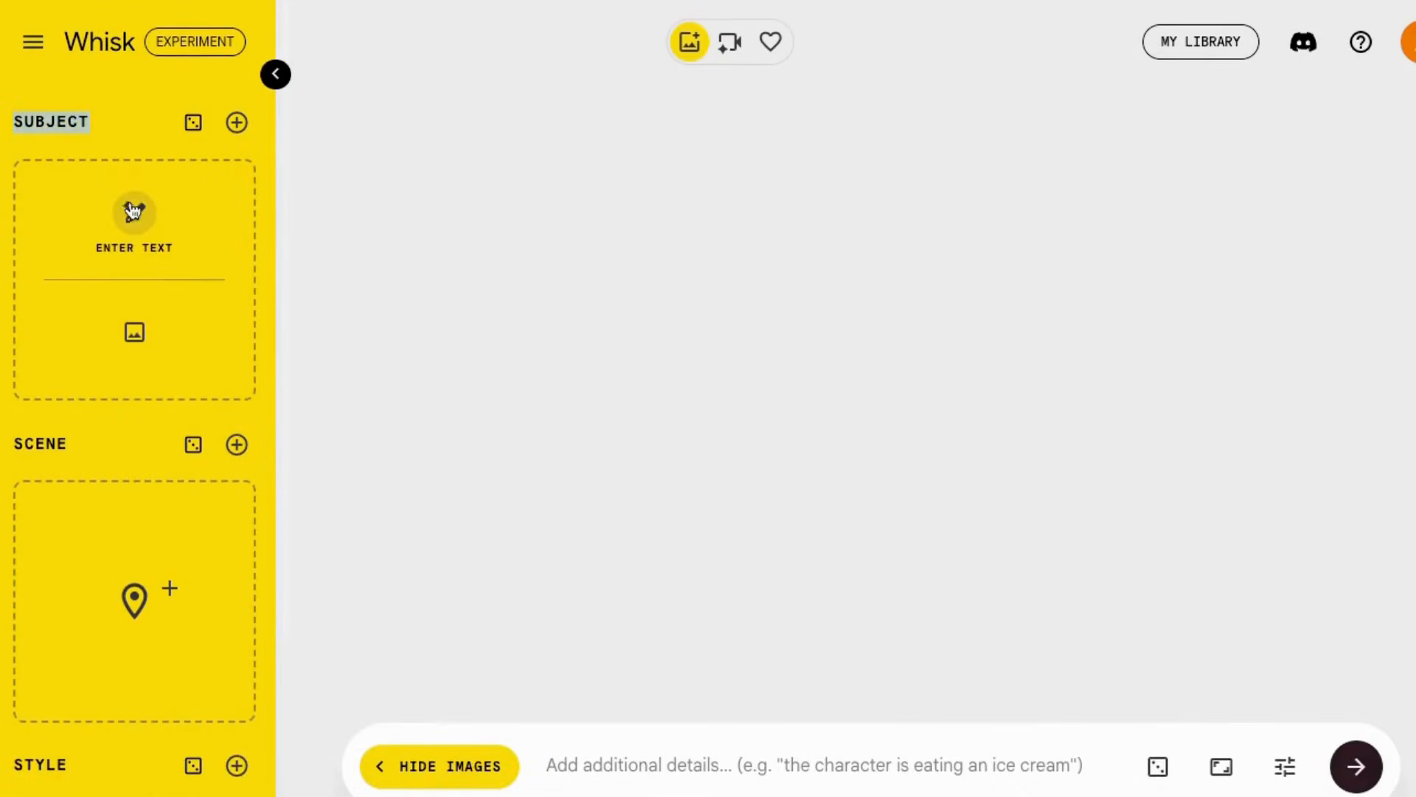
left_click(133, 213)
type("An 8-year-old boy with a curious, confident look. Warm brown skin, short curly hair, expressive brown eyes. Wears navy blue pajamas with white stars, black socks, and a \"spy gadget\" wristband. Lean build, slightly mischievous smirk. Fun, imaginative, and brave. Pixar-style 2D/3D hybrid cartoon with bold lighting and vibrant colors.")
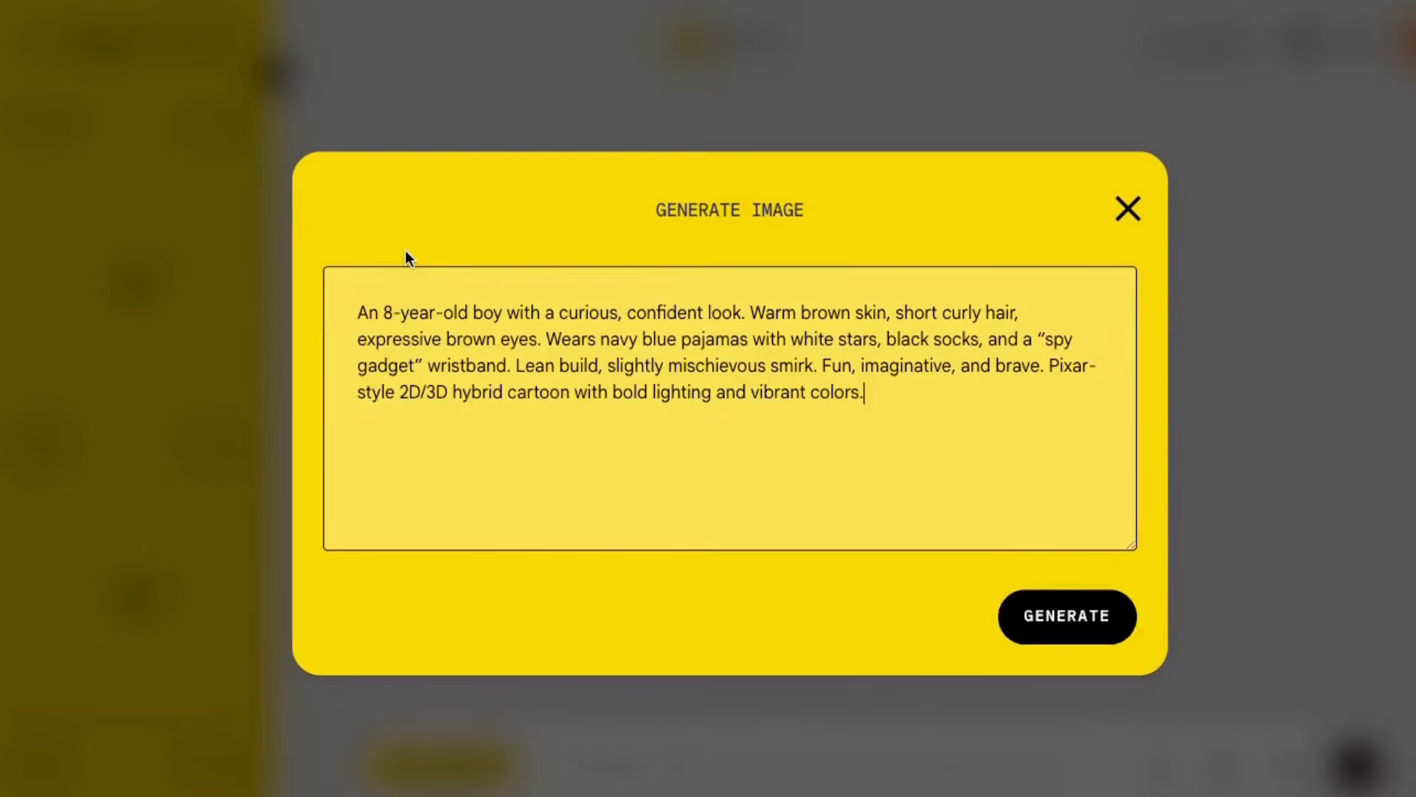
left_click(1073, 617)
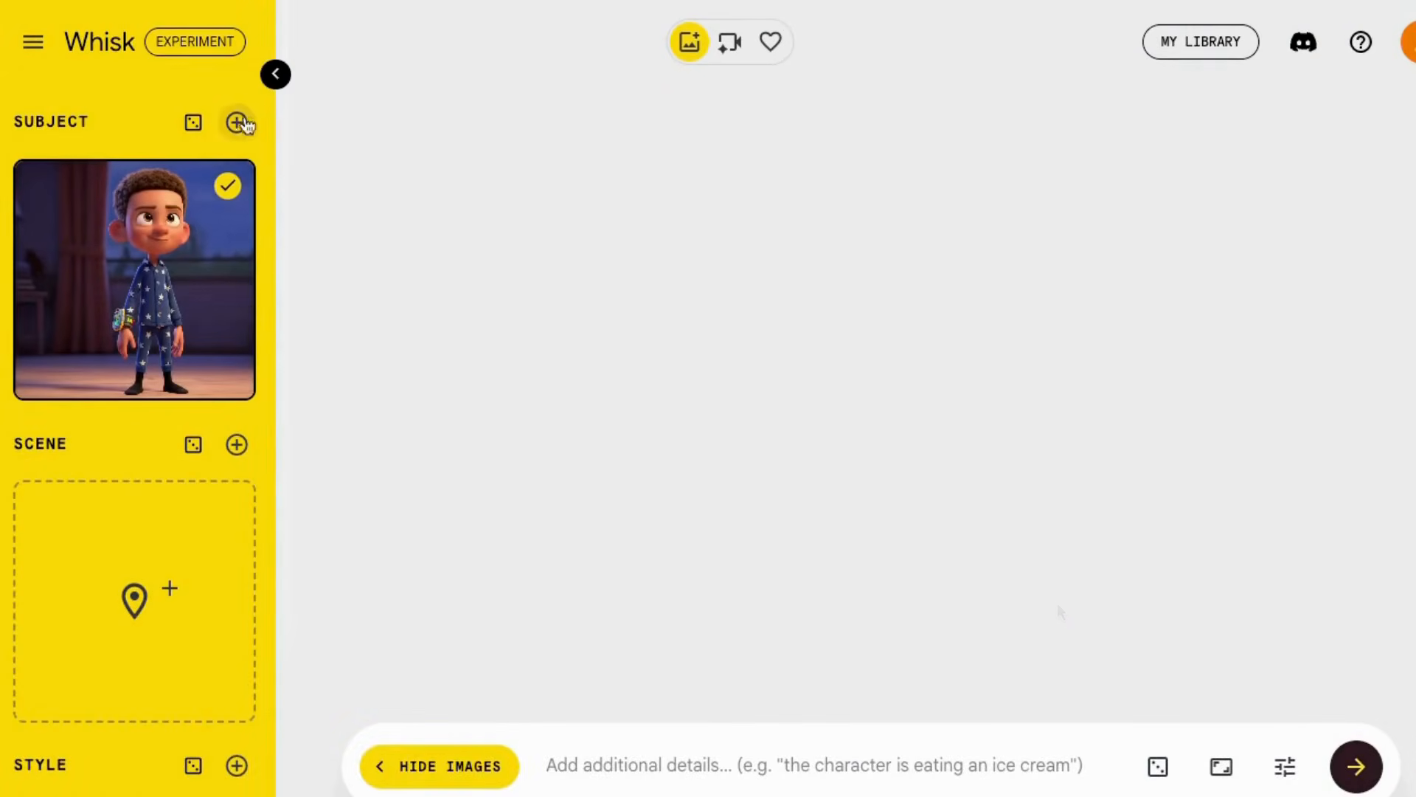
Add a second subject and generate it from ChatGPT's Byte description, a small robotic puppy built like a compact tank
left_click(236, 123)
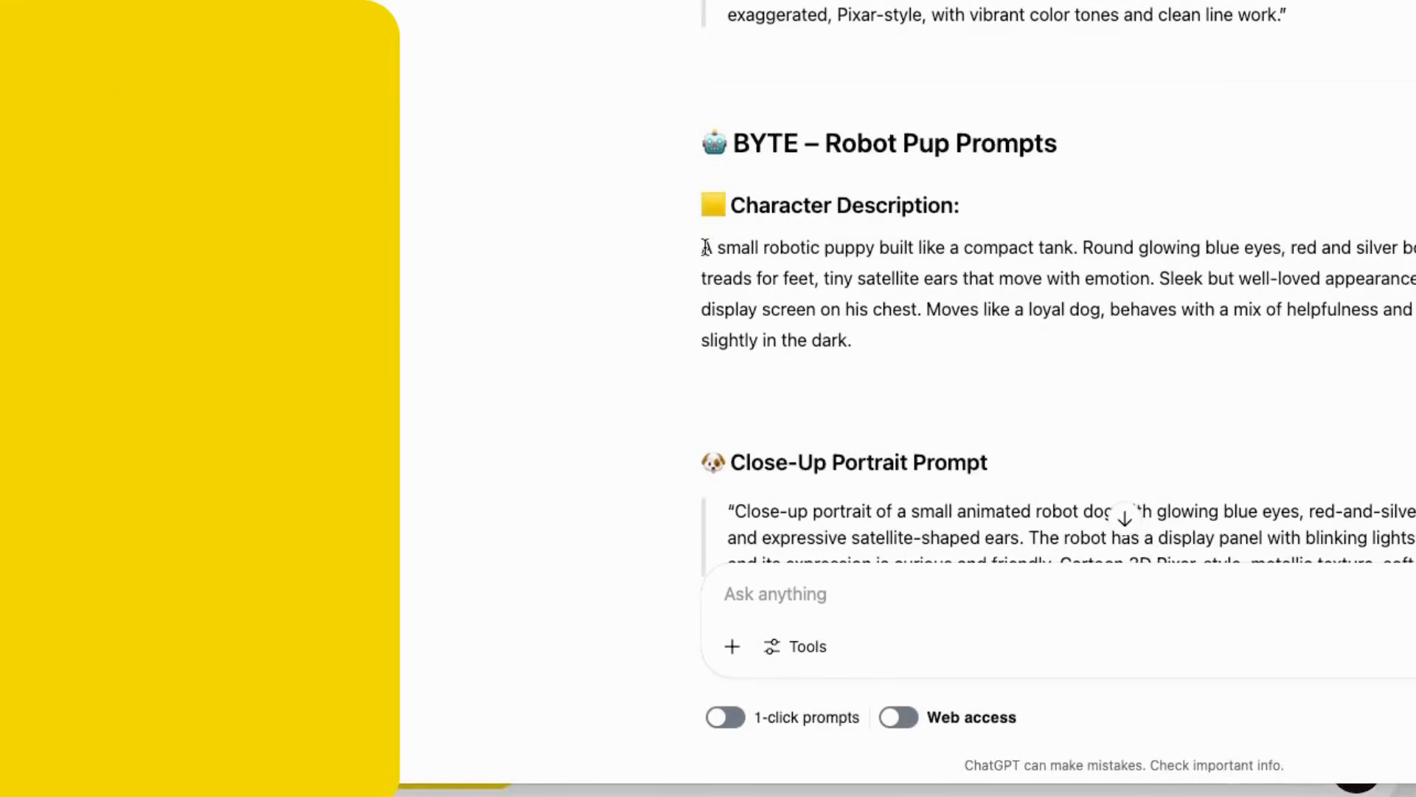
left_click_drag(706, 247, 865, 346)
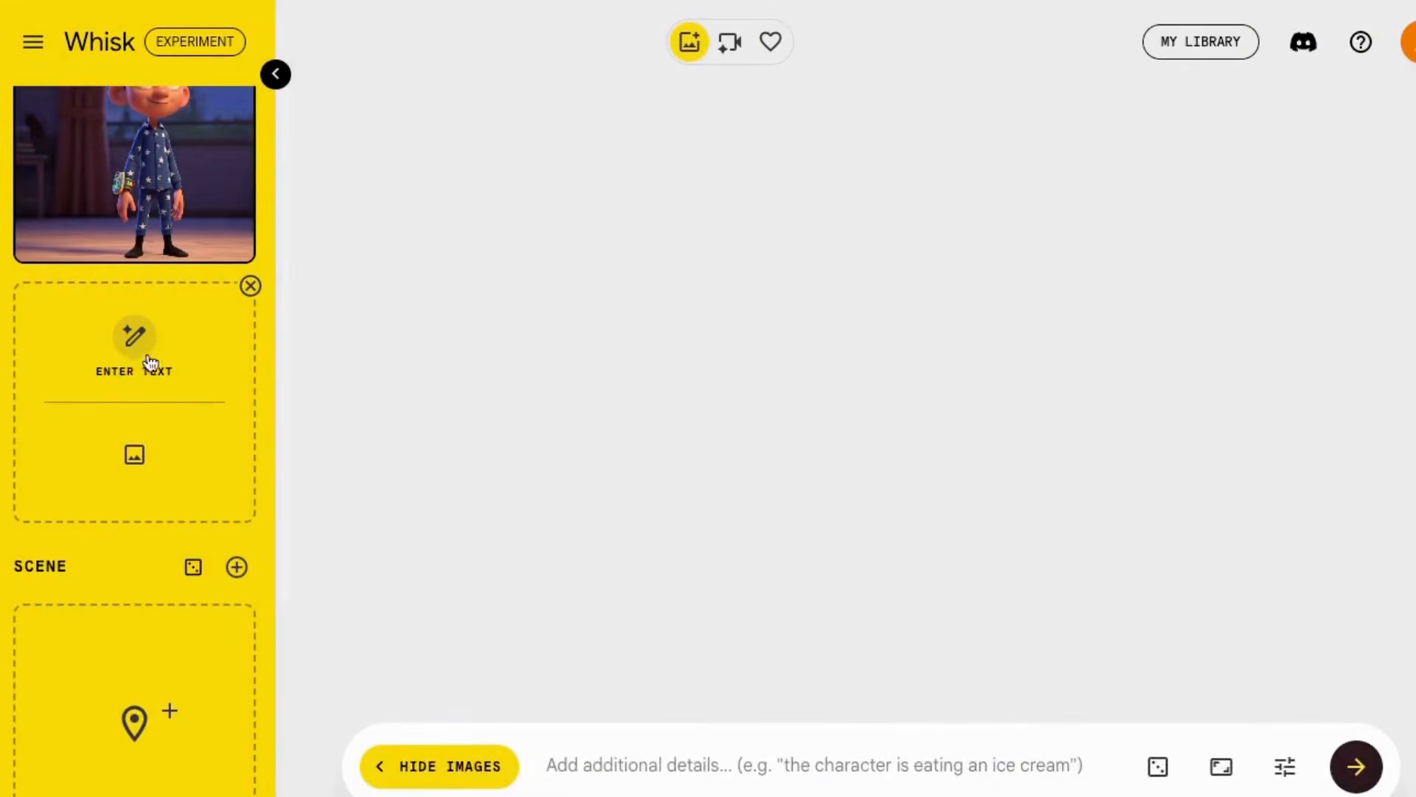
left_click(148, 360)
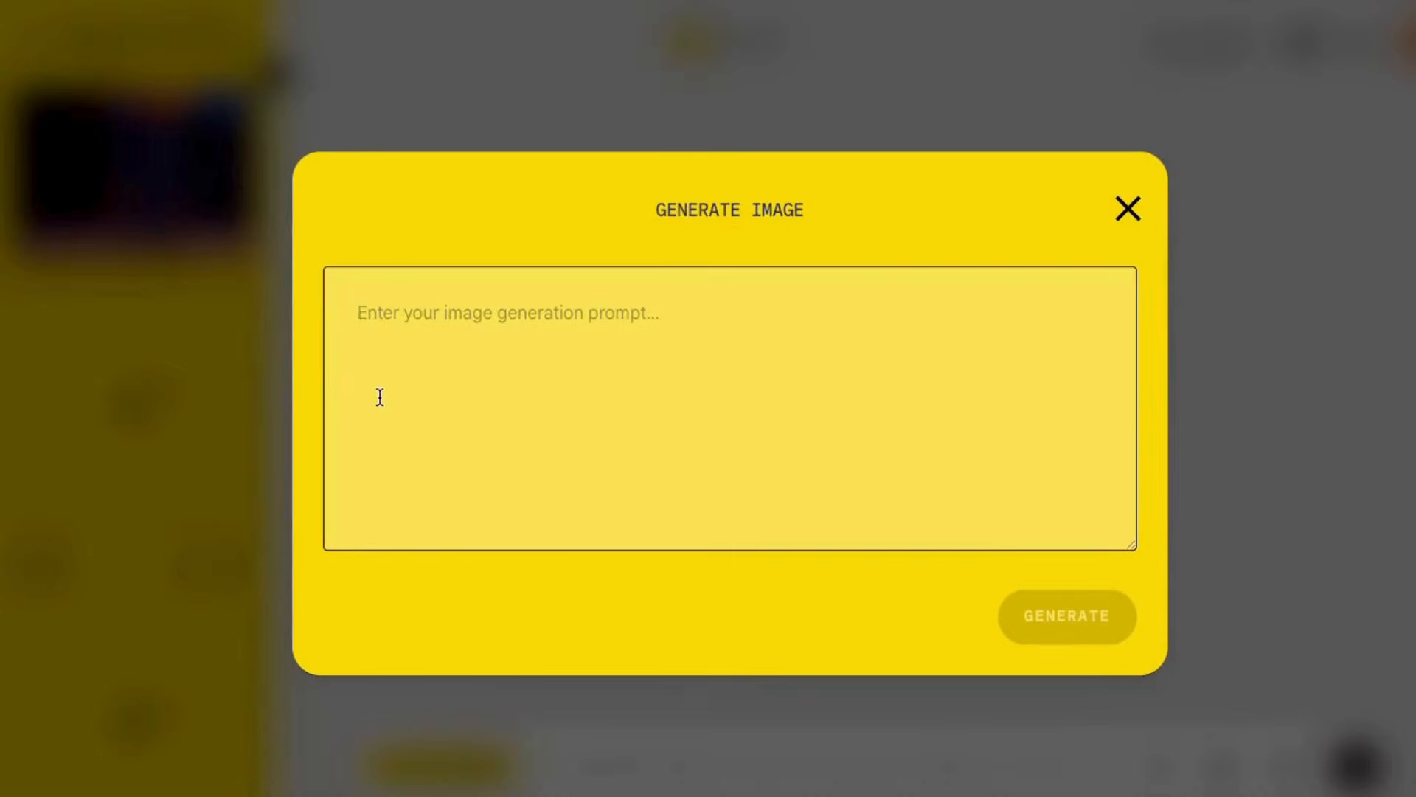
type("A small robotic puppy built like a compact tank. Round glowing blue eyes, red and silver body with tank treads for feet, tiny satellite ears that move with emotion. Sleek but well-loved appearance, with a blinking display screen on his chest. Moves like a loyal dog, behaves with a mix of helpfulness and curiosity. Glows slightly in the dark.")
left_click(1068, 616)
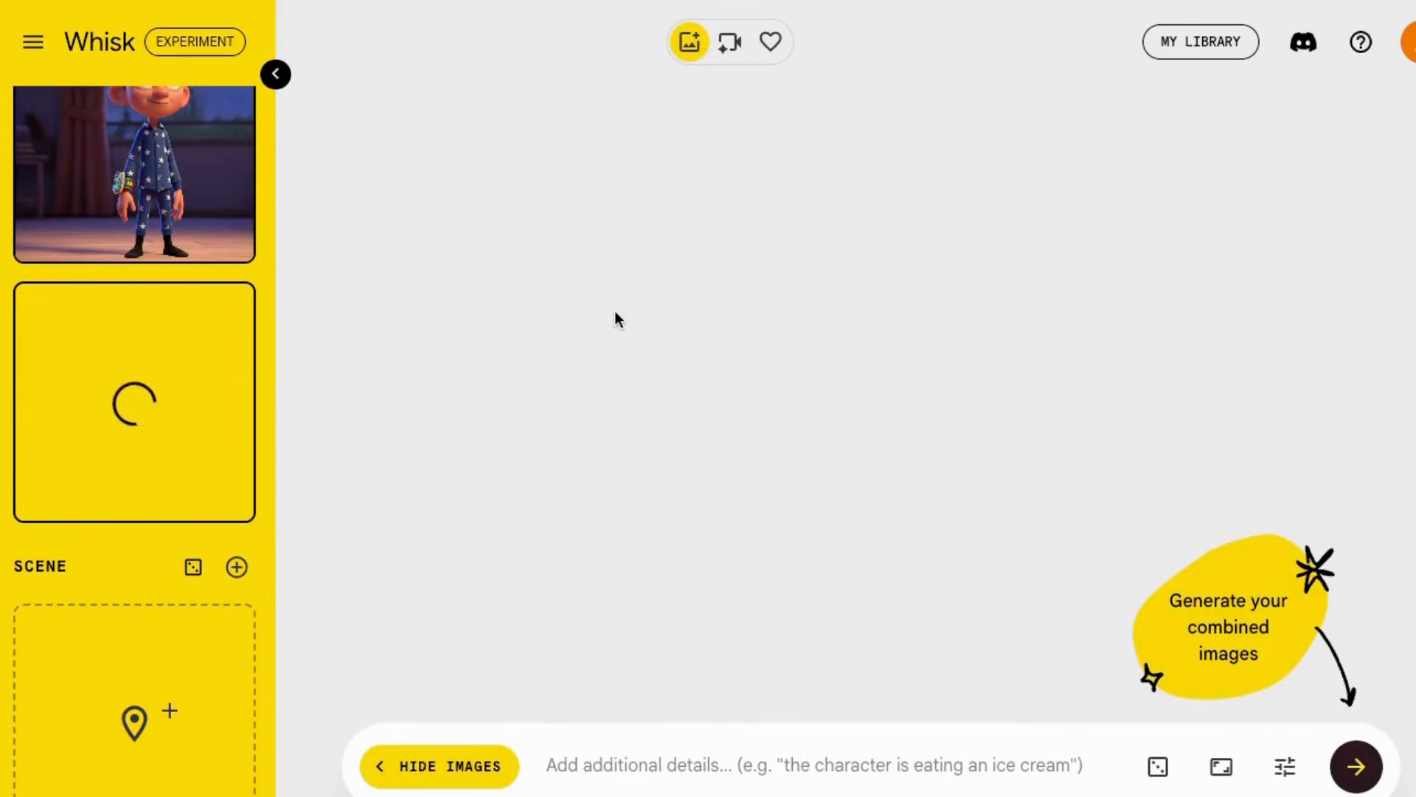
scroll(155, 446, "up", 2)
left_click_drag(13, 123, 153, 121)
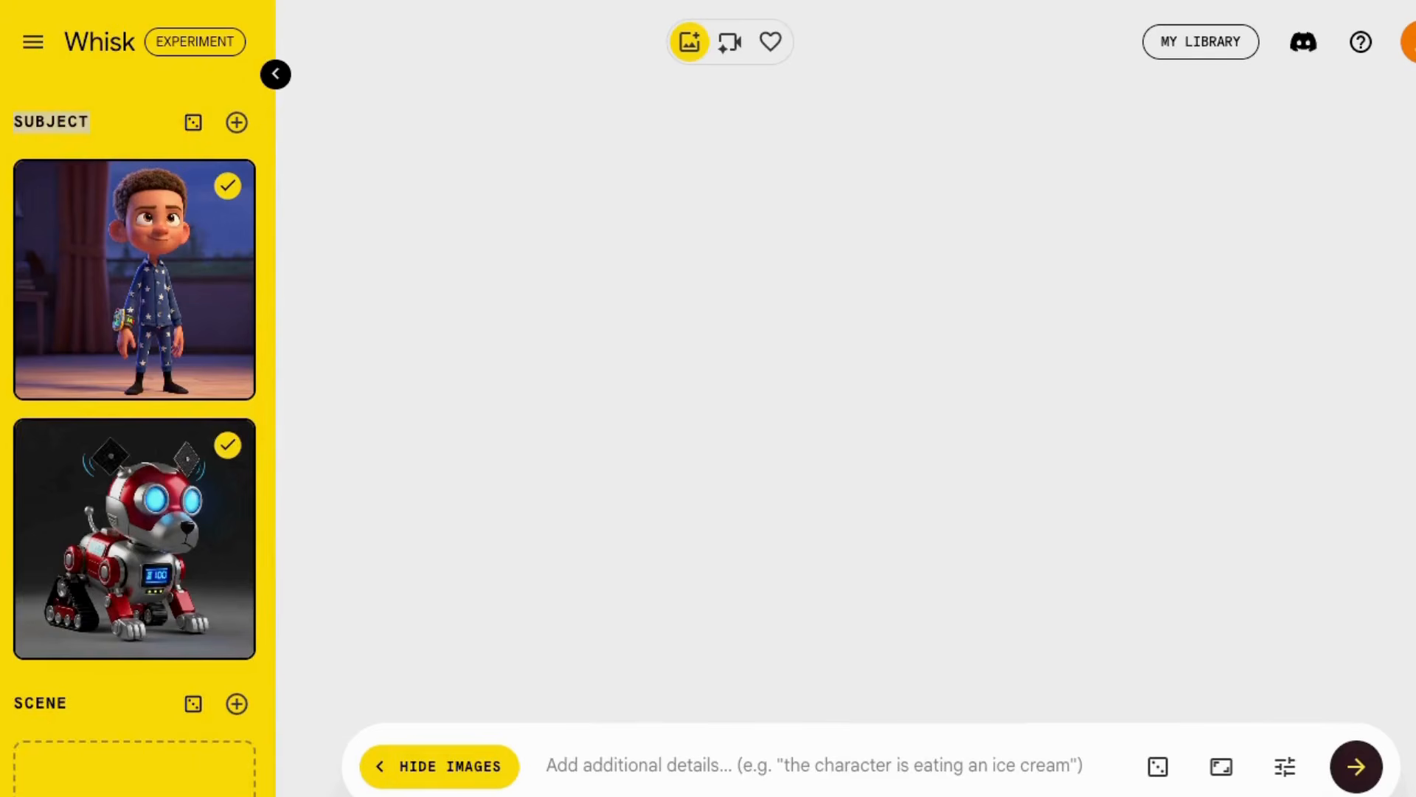
Copy the "Scene 3: Kitchen Under Cover" prompt from ChatGPT and generate the scene image from it in Whisk
scroll(260, 514, "down", 4)
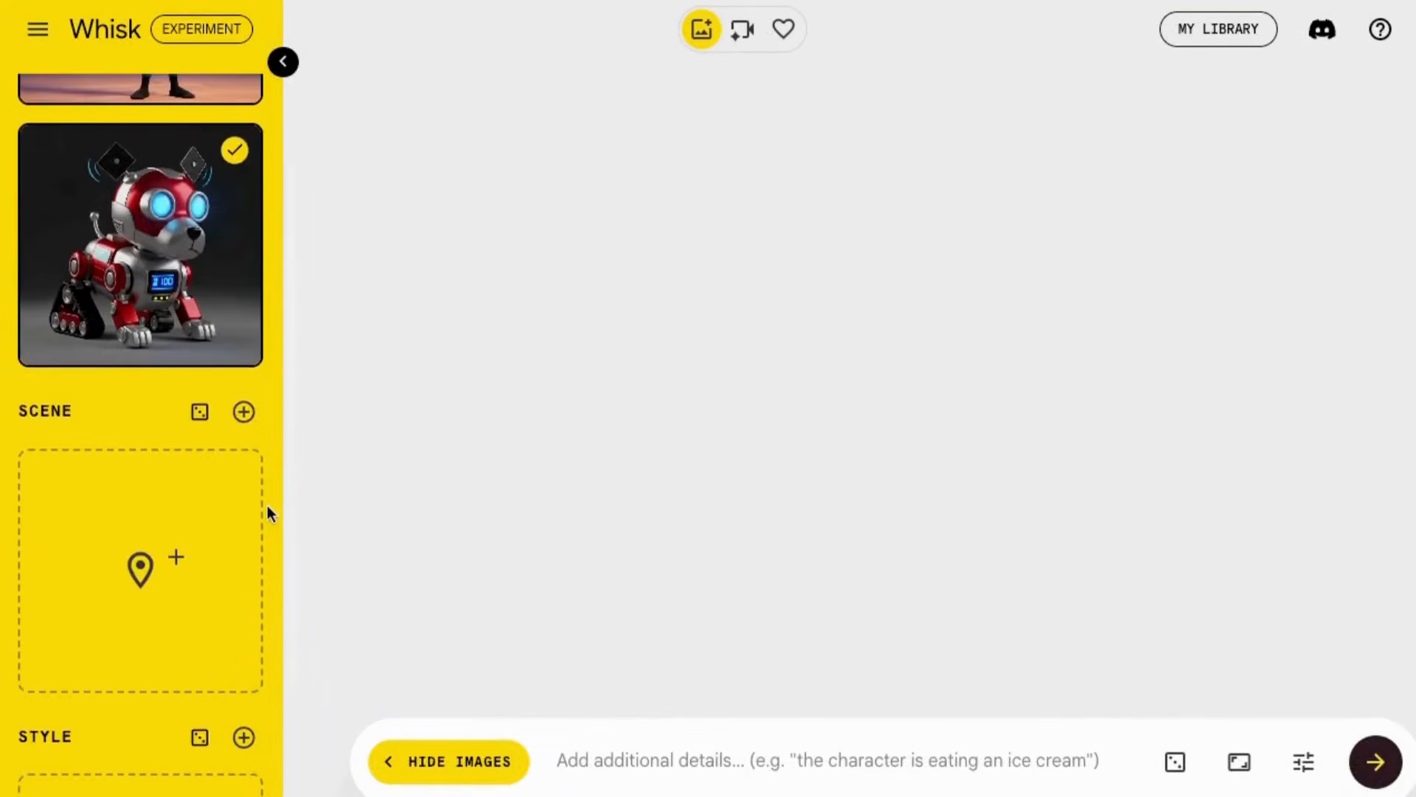
scroll(267, 514, "down", 3)
mouse_move(243, 411)
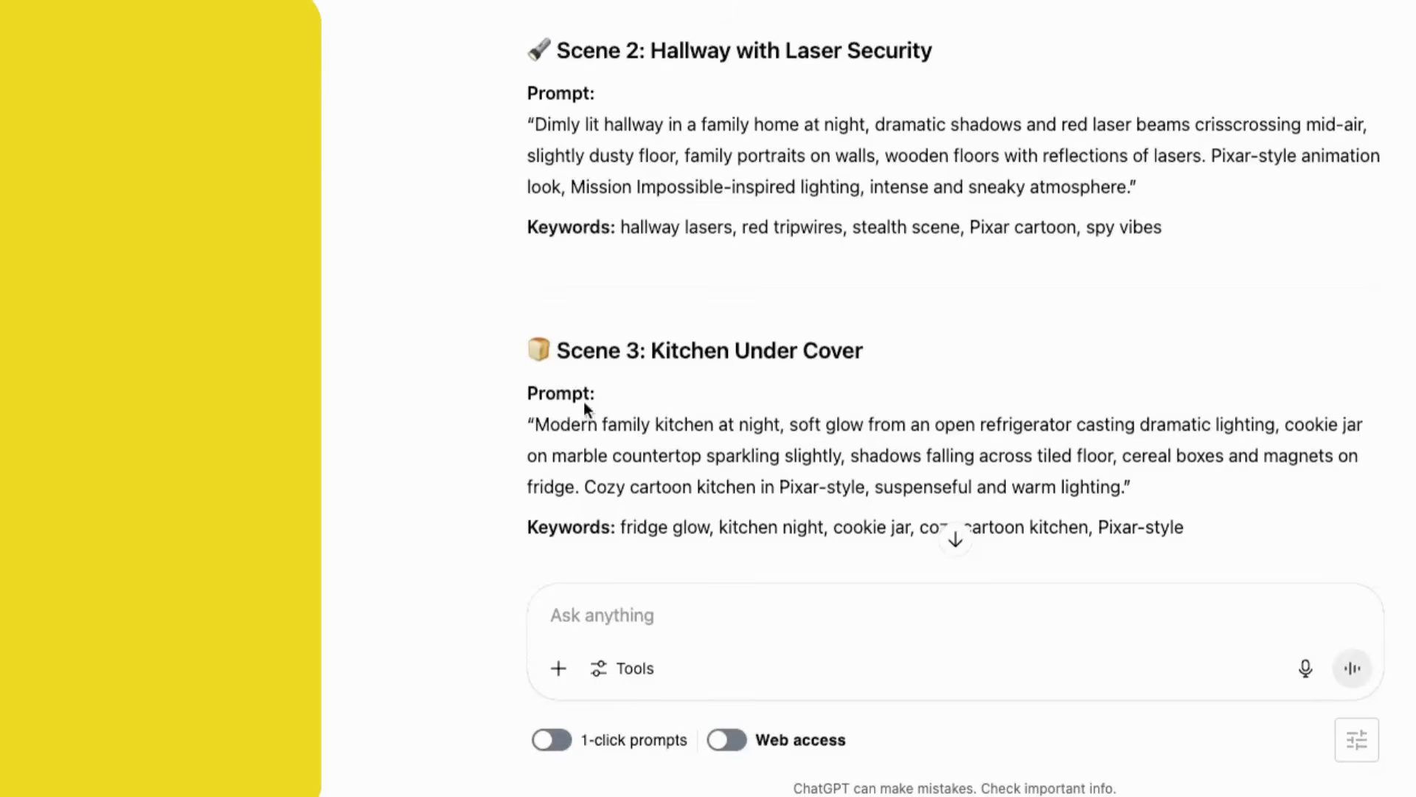
left_click_drag(536, 423, 1092, 480)
key("ctrl+c")
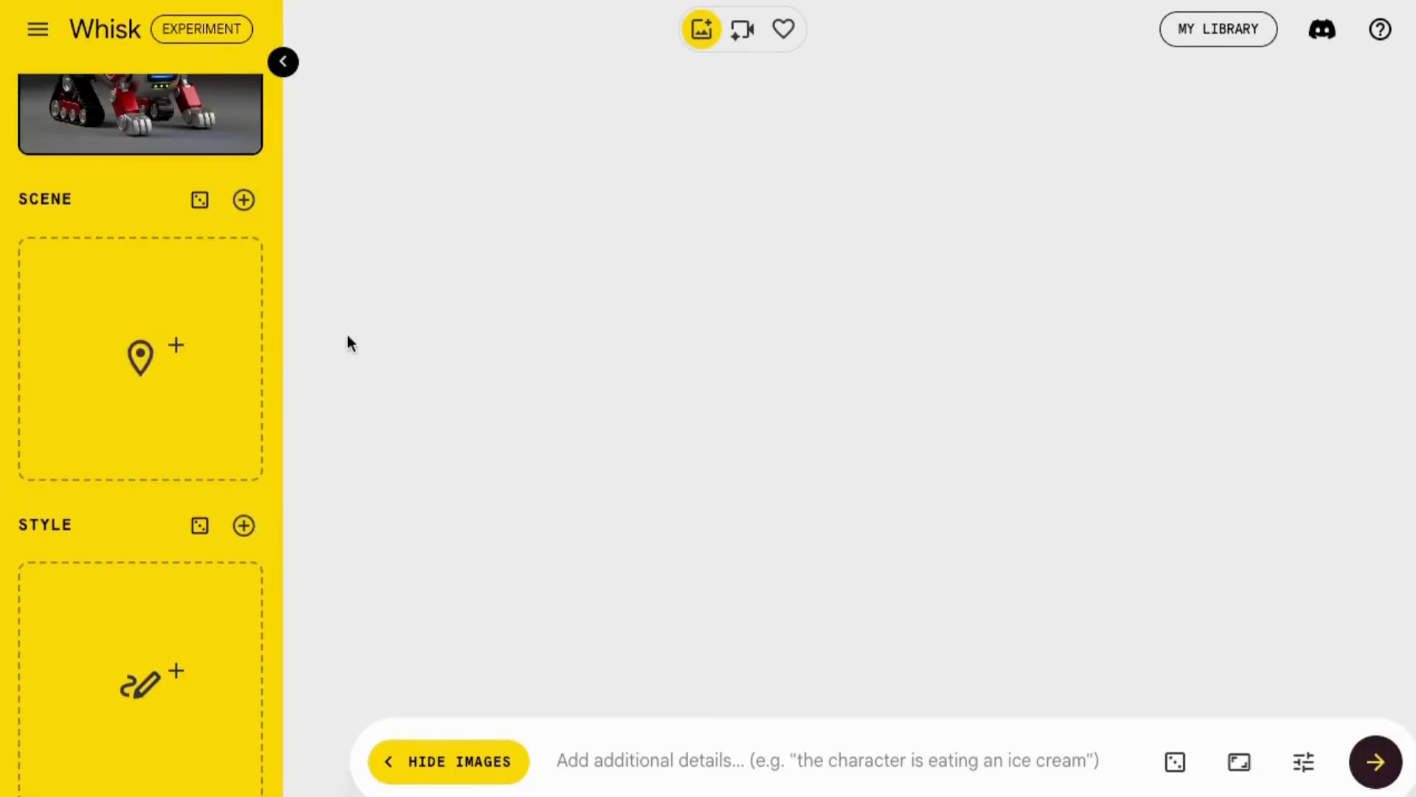
left_click(141, 291)
key("ctrl+v")
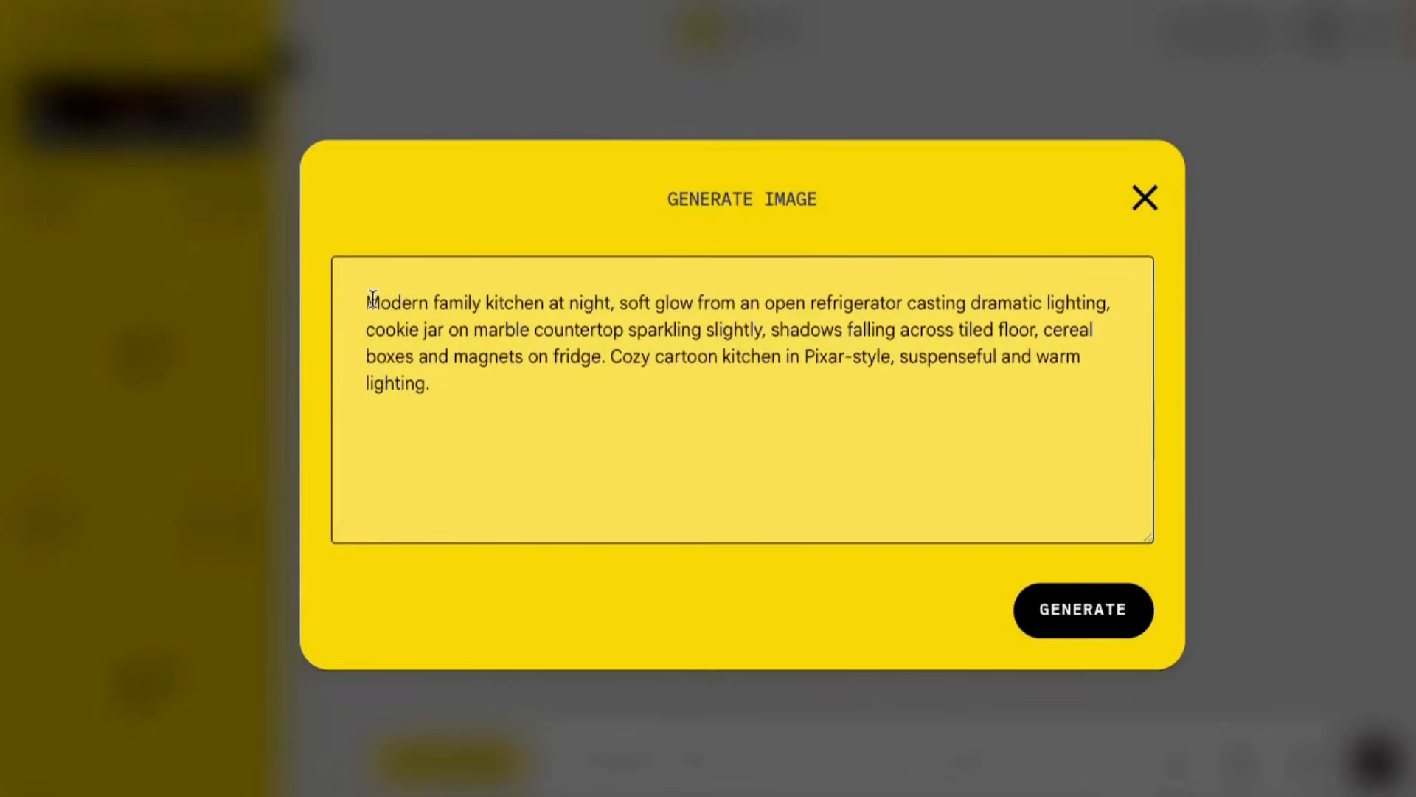
left_click(1058, 606)
left_click(1239, 767)
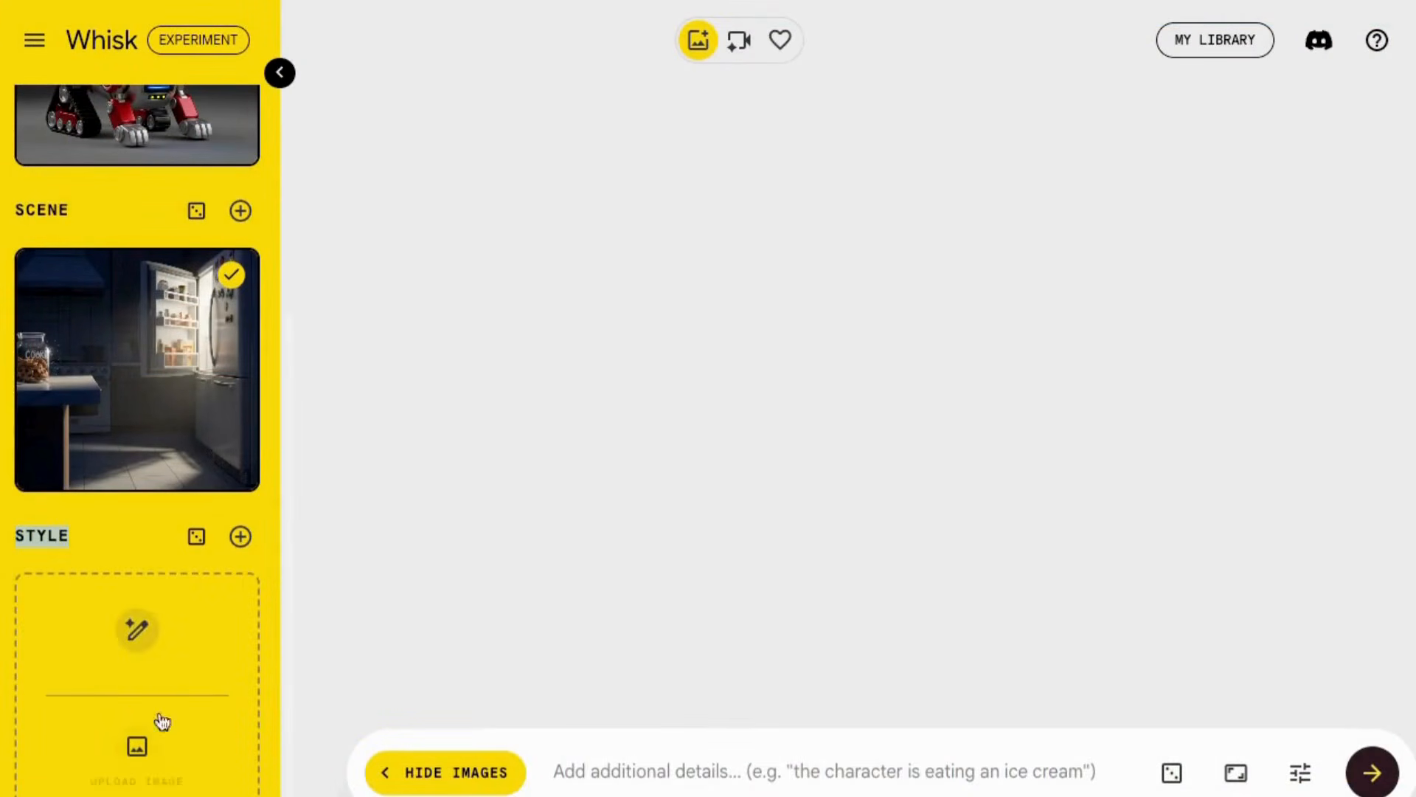
Generate an anime reference image for the style from a text prompt
left_click(138, 631)
type("ani")
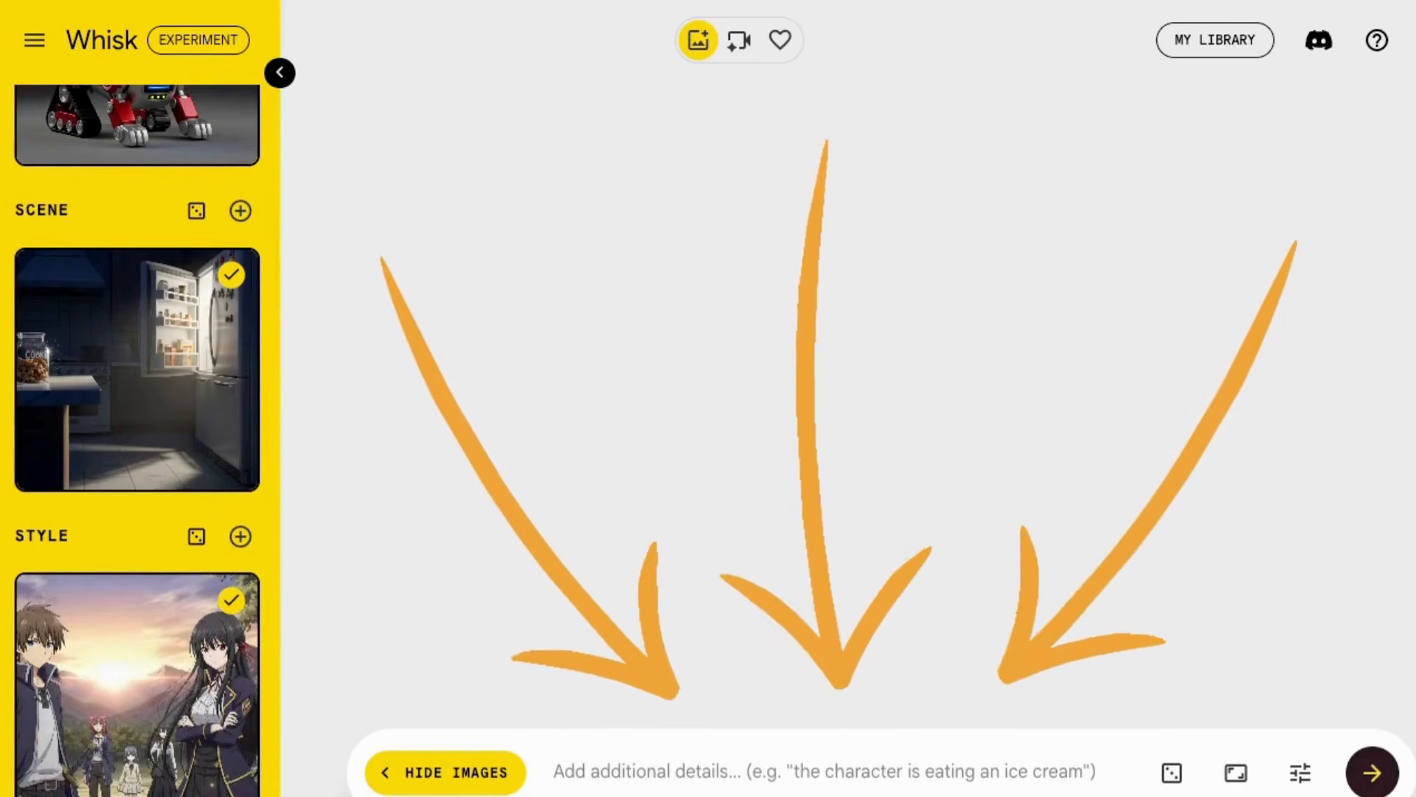
Exclude the boy from the subject images and include him again
scroll(258, 443, "up", 7)
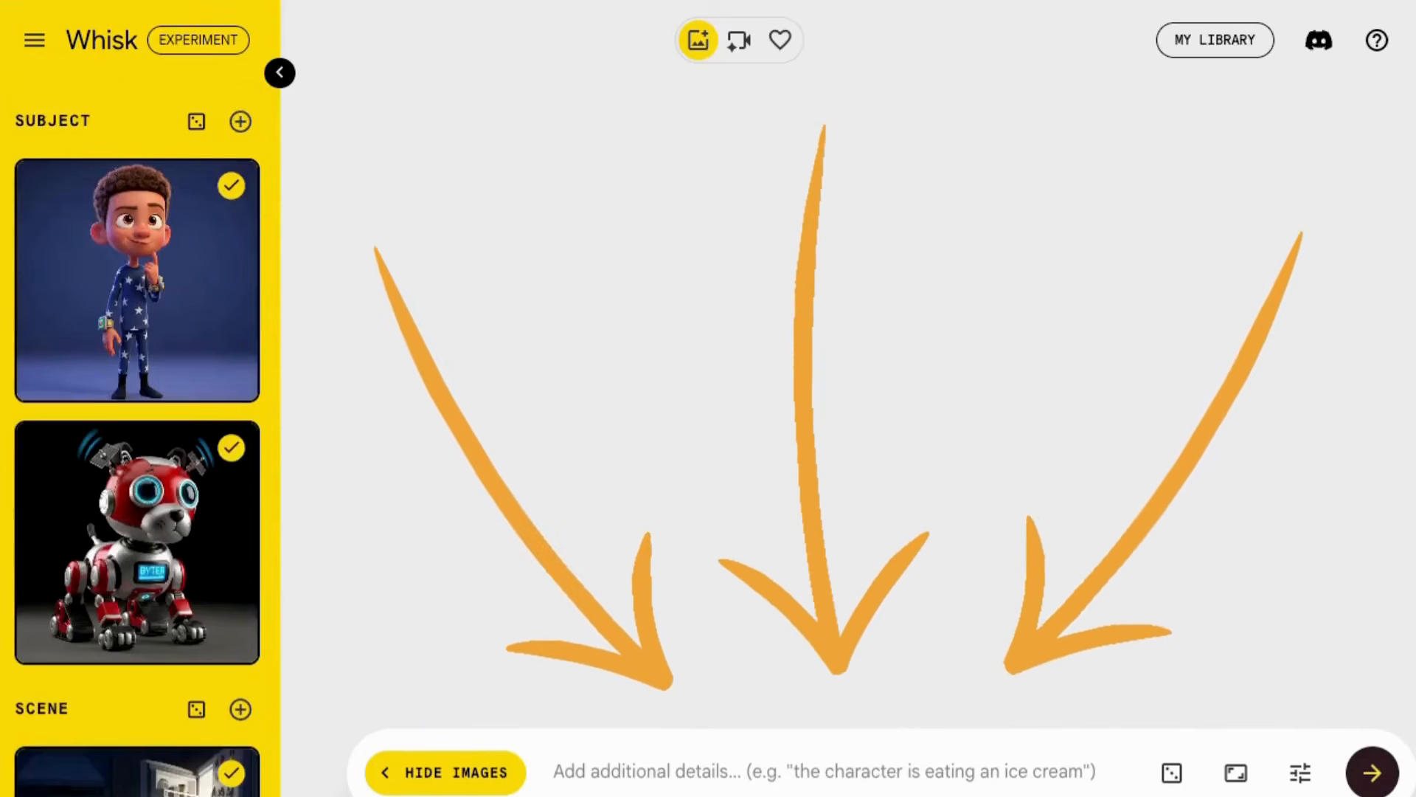
left_click(231, 186)
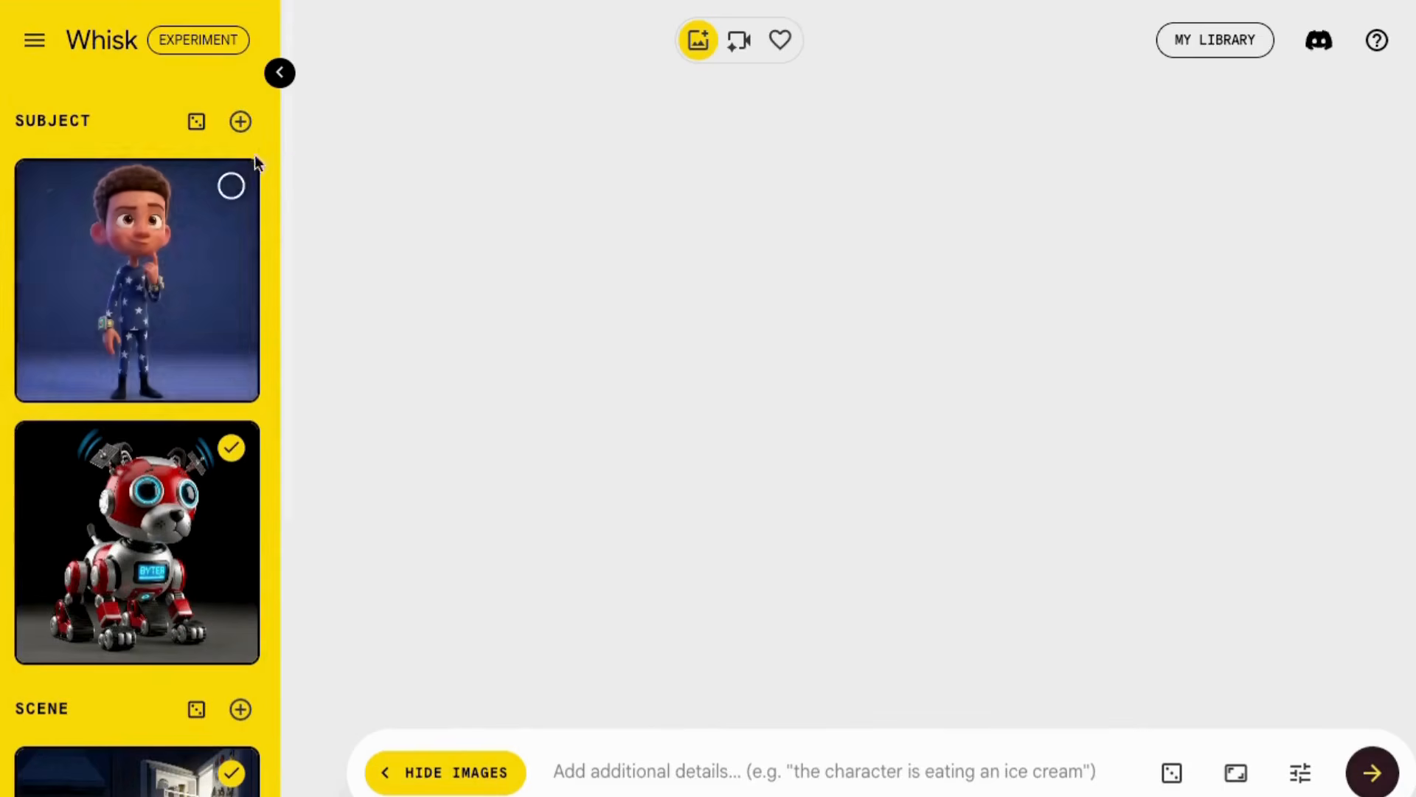
left_click(231, 186)
Generate 16:9 landscape images of the boy laughing over the cookie-jar note with Byte in the night kitchen, and regenerate with "3d pixar style" added
scroll(176, 575, "down", 7)
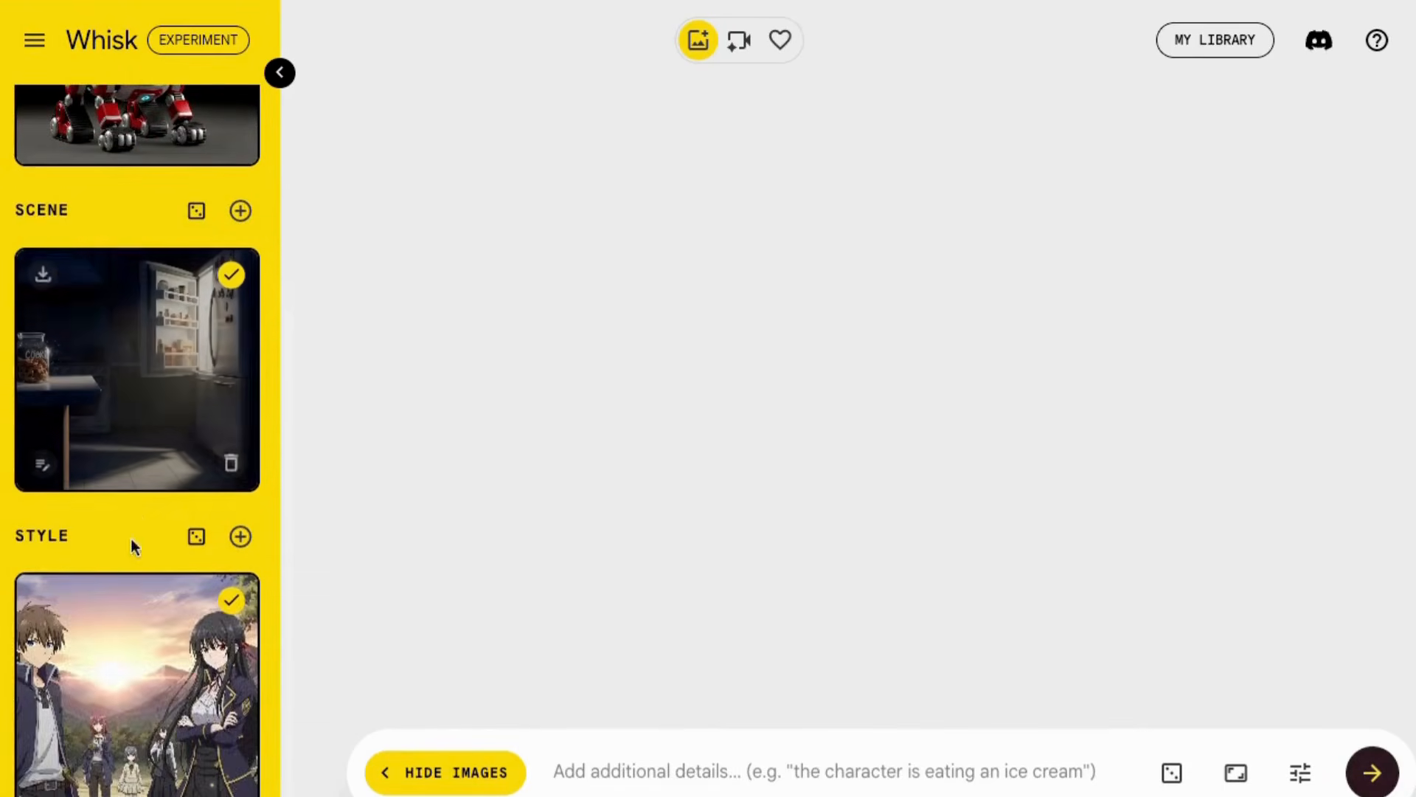
left_click(576, 776)
type("Kitchen counter at night. Cookie jar with a note taped to it. Jayden holding the note and laughing. Byte's chest shows a question mark, then switches to a heart as he sniffs out a hidden cookie tin behind the blender.")
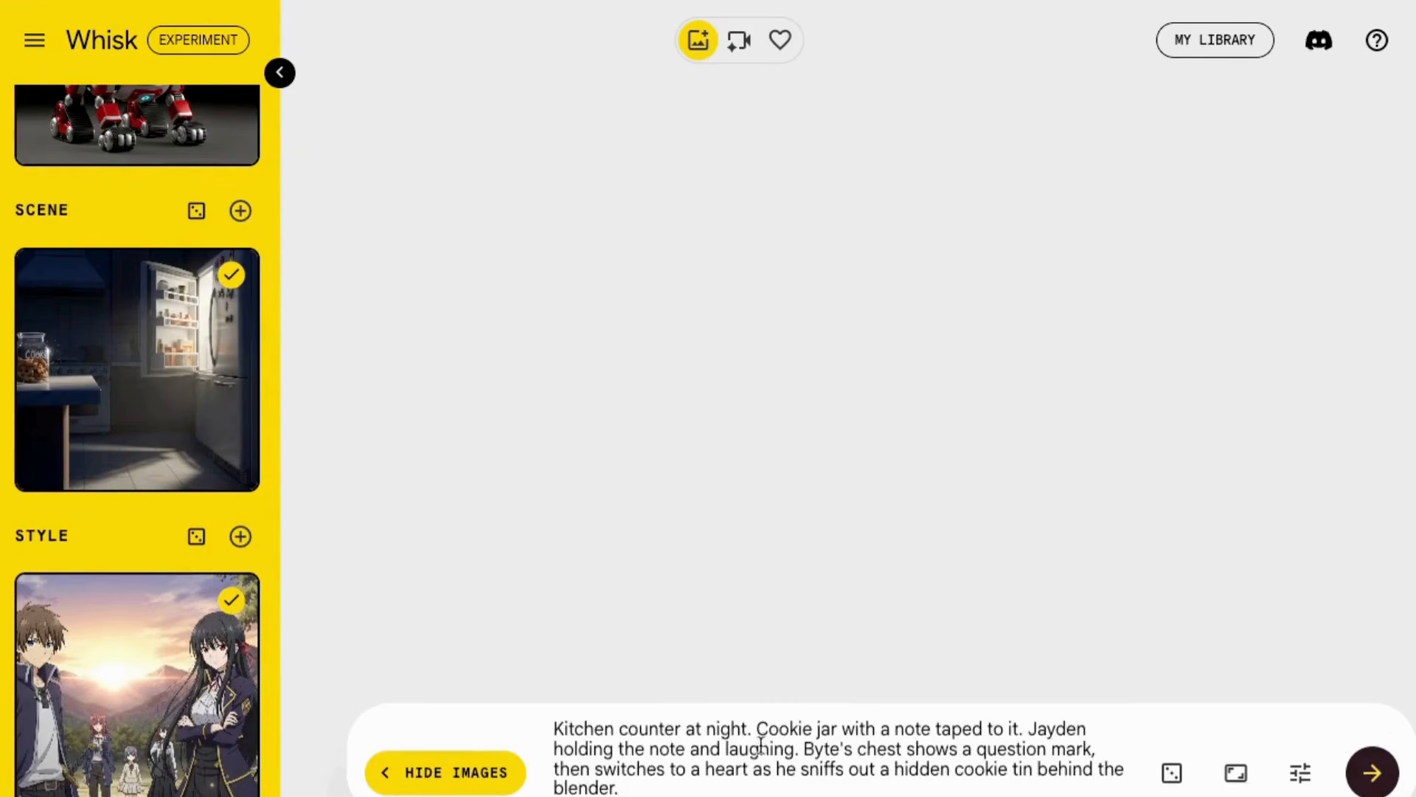
left_click(1237, 774)
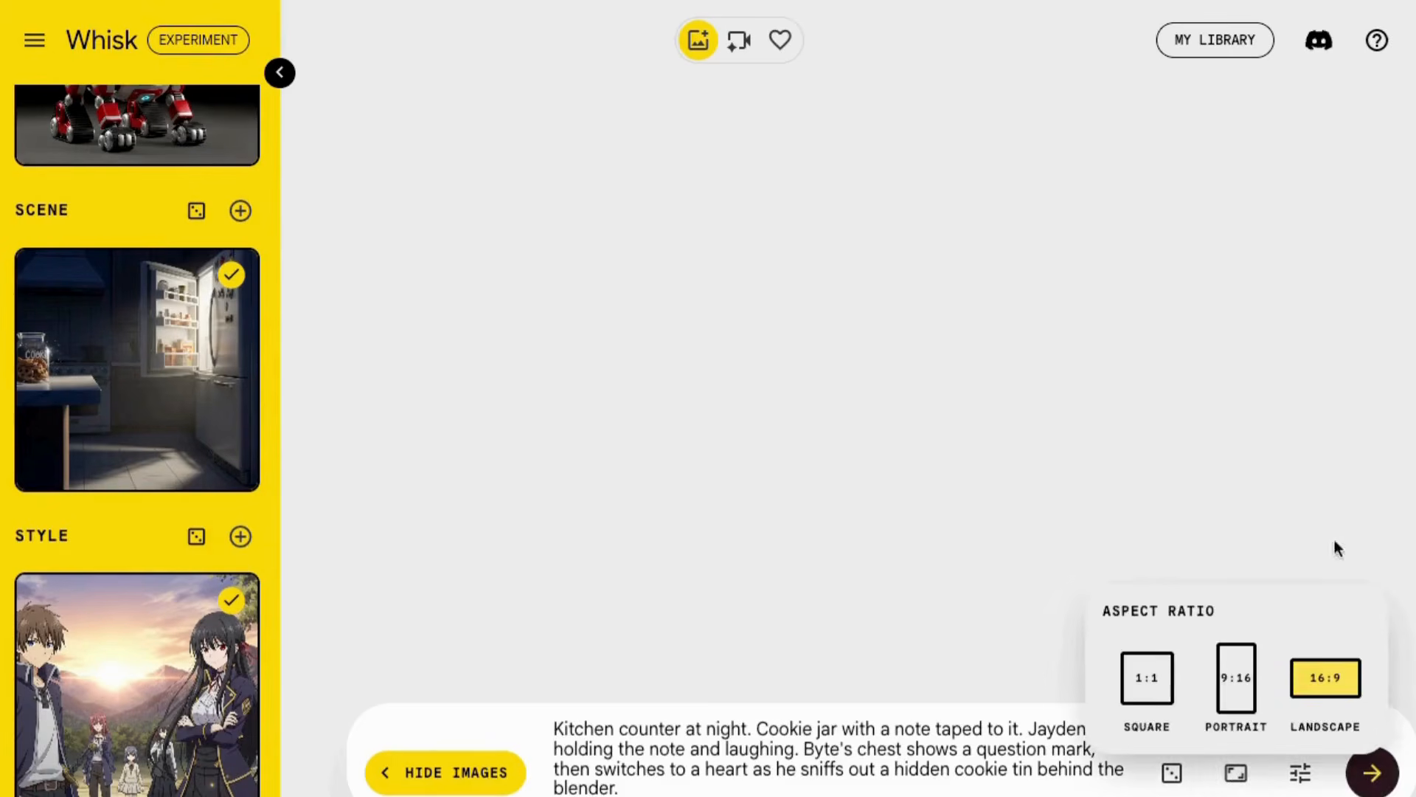
left_click(1370, 774)
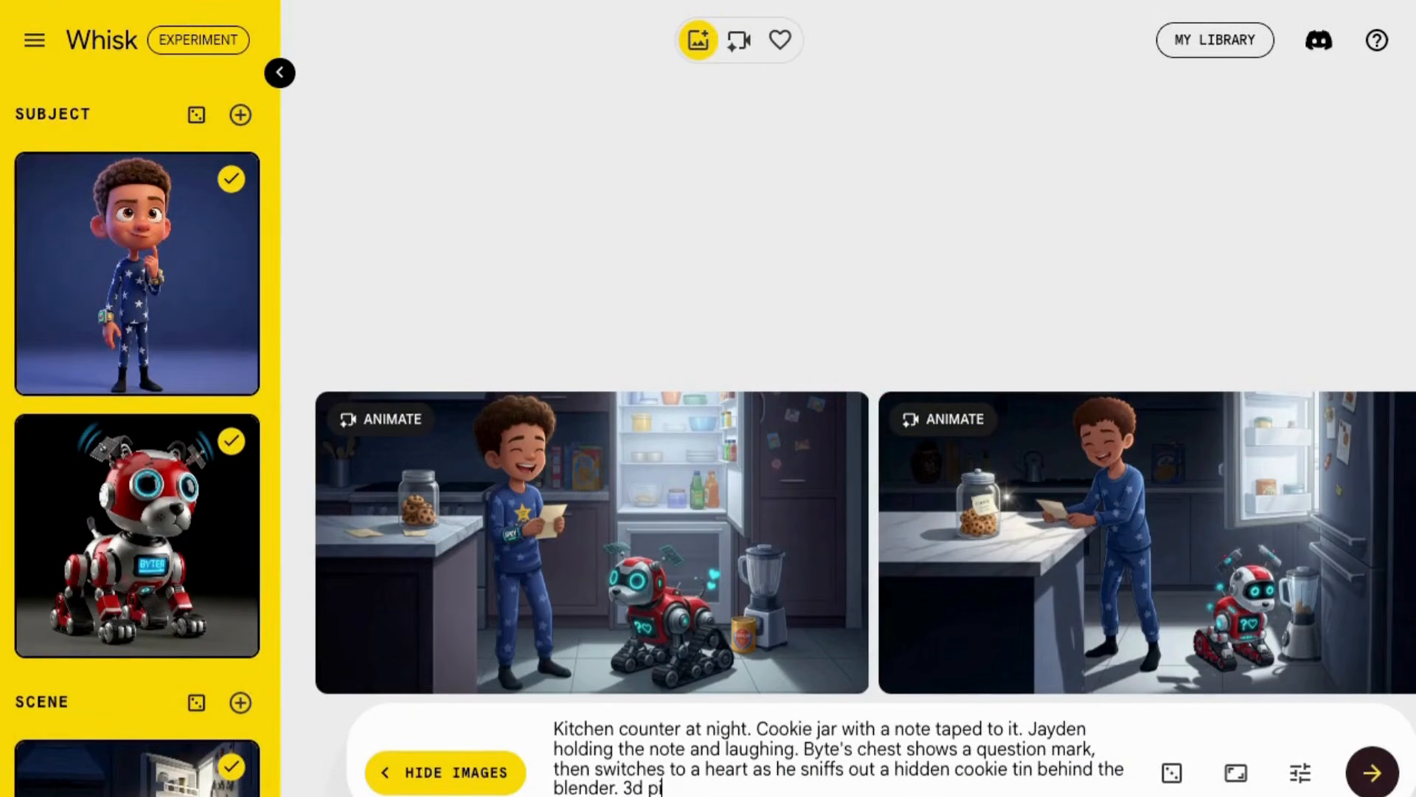
left_click(1372, 775)
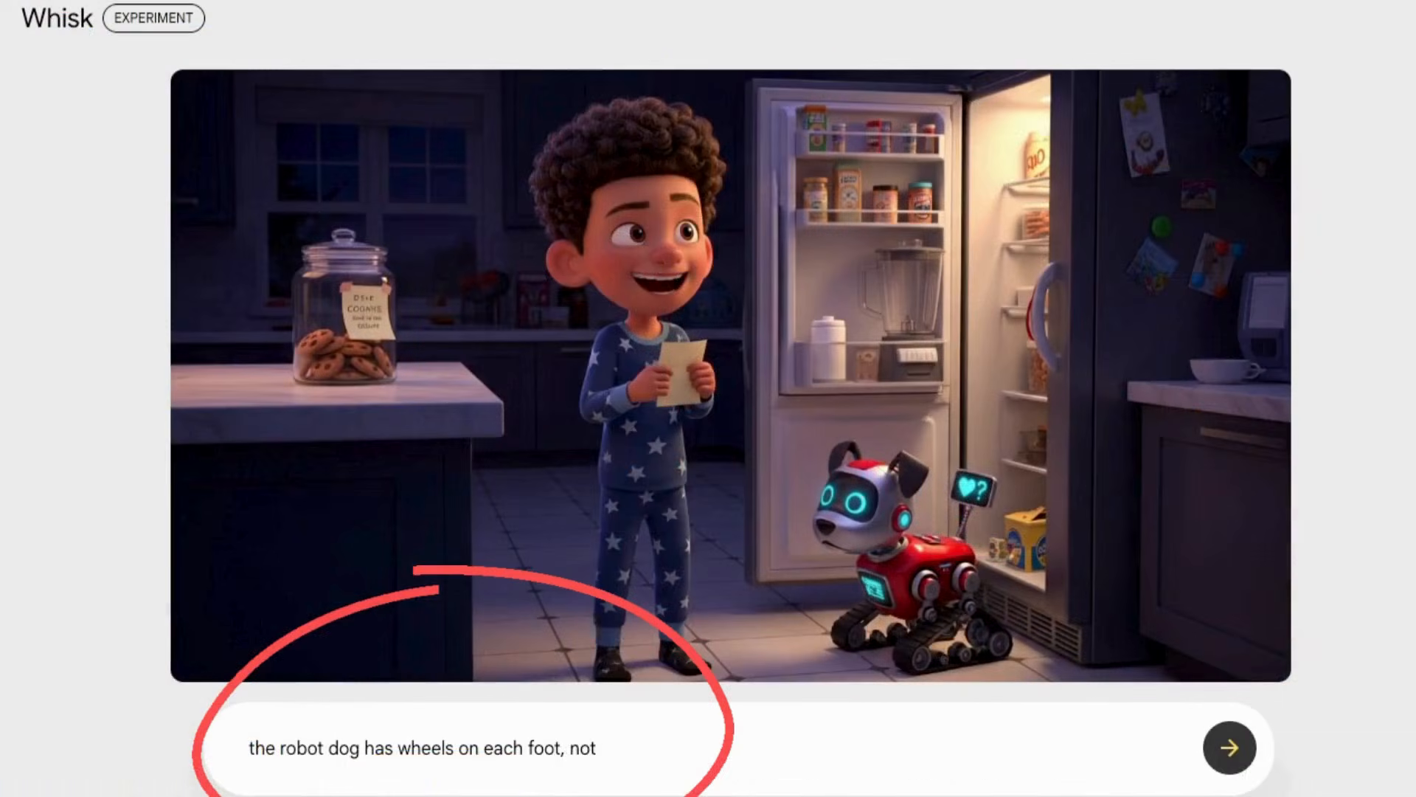
Refine the chosen kitchen image with "the robot dog has wheels on each foot, not the tank like addition"
type("tank like additio")
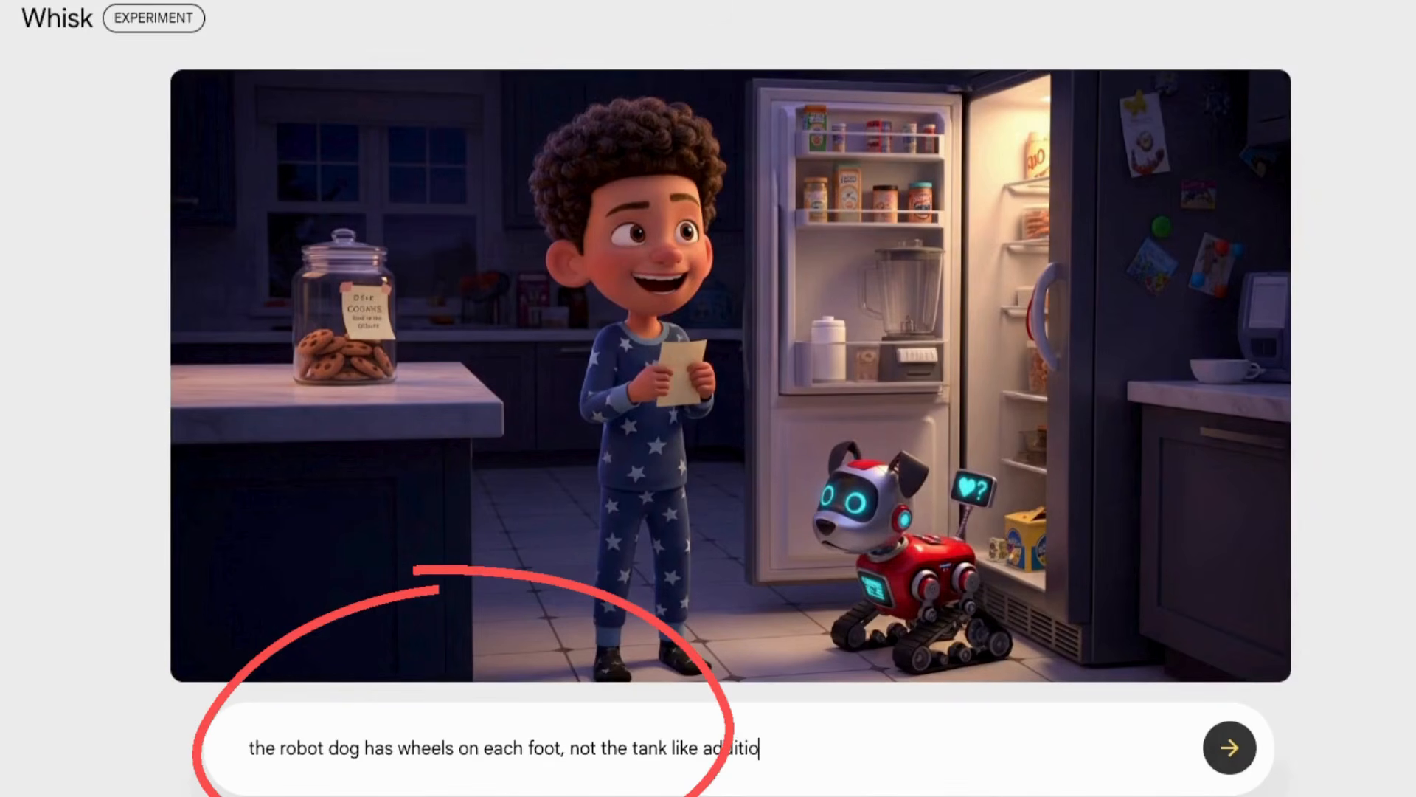
type("n")
key("Return")
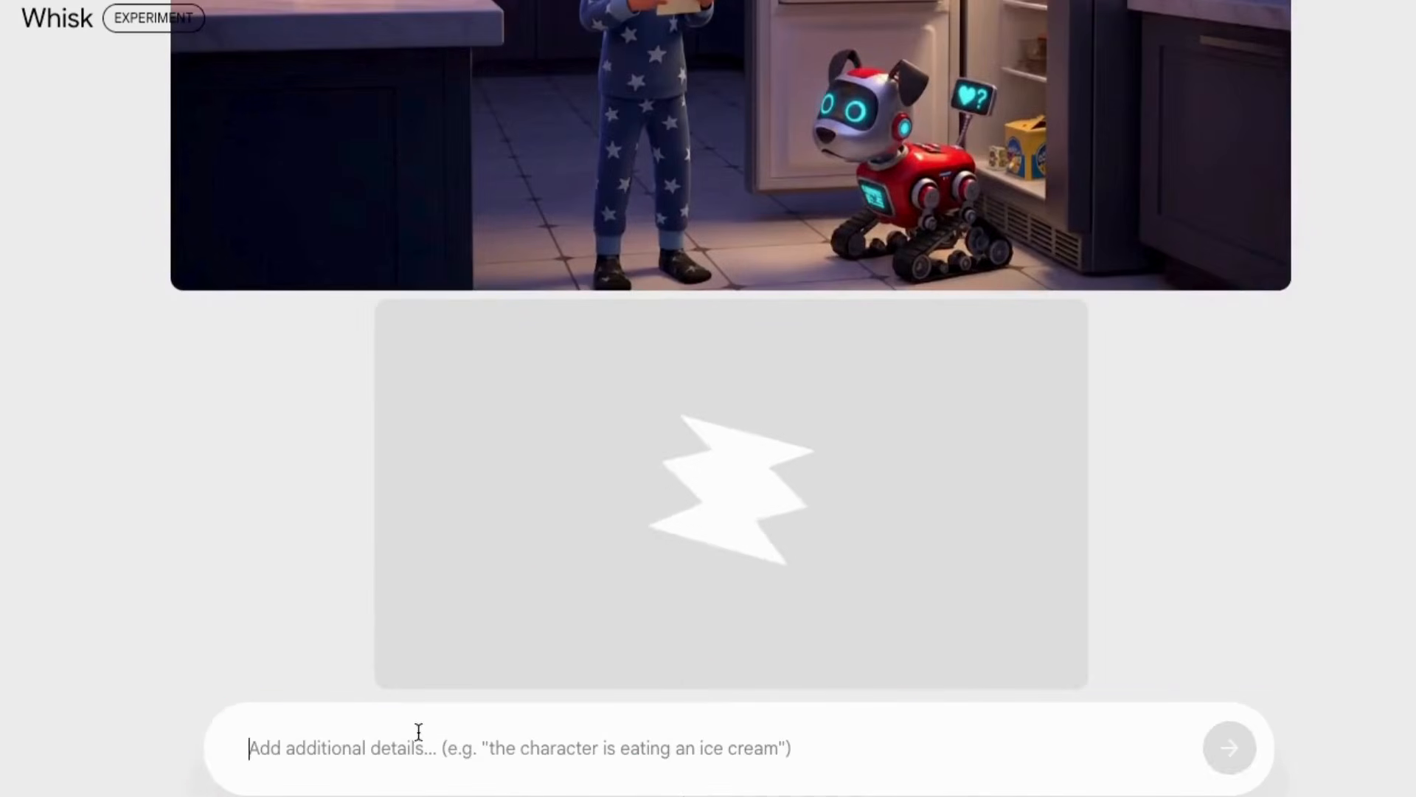
scroll(959, 597, "up", 5)
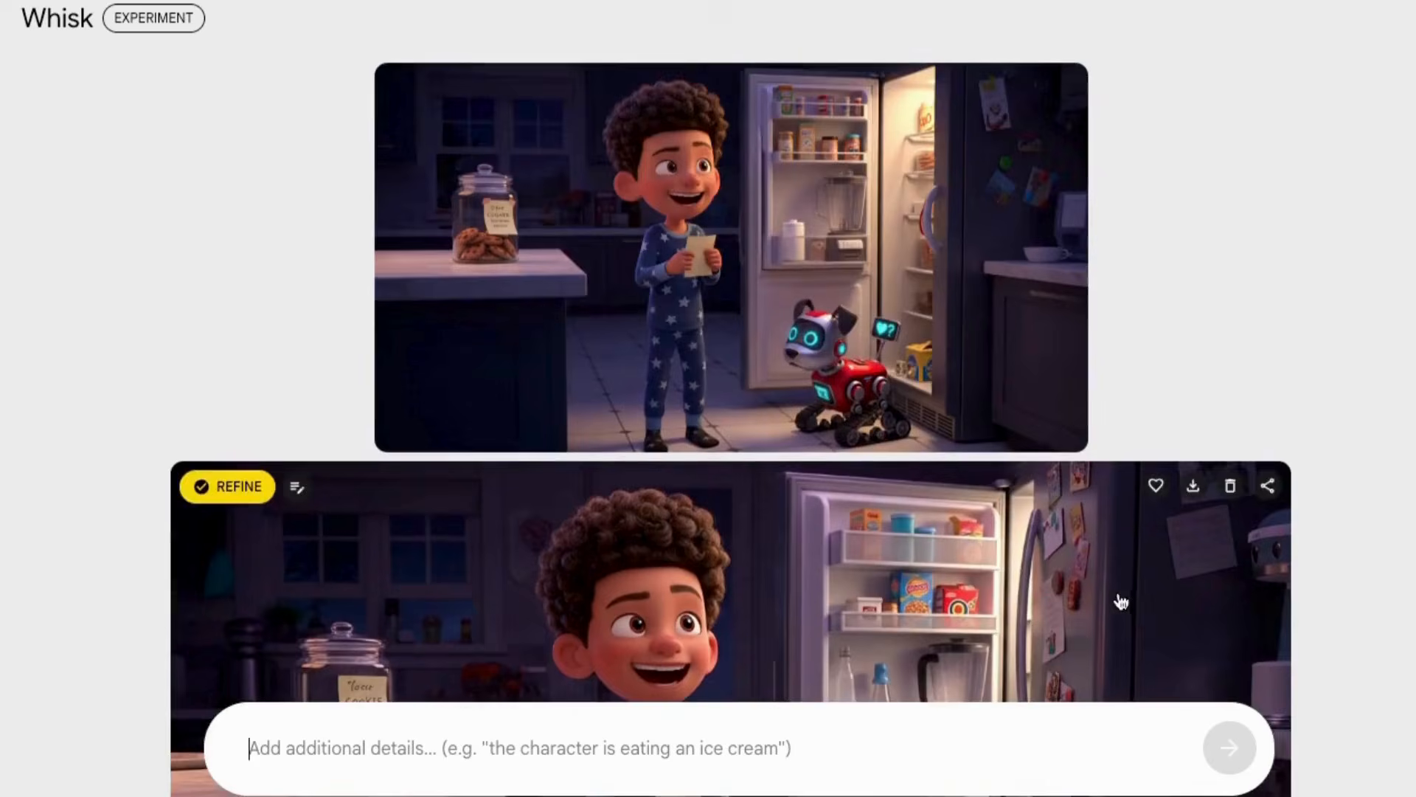
scroll(1116, 600, "down", 5)
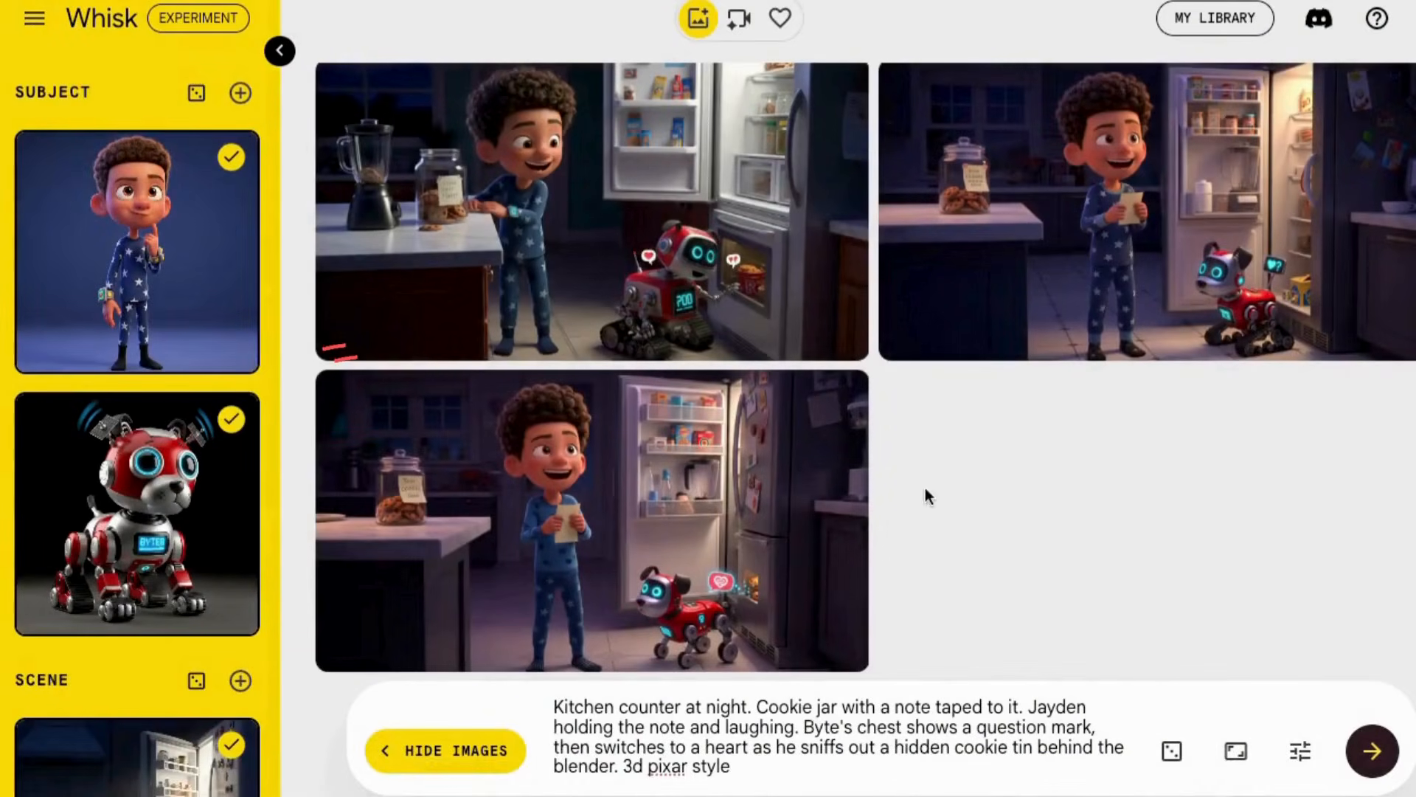
Download the animated clip of the boy looking at the robot dog as it bounces happily in place
mouse_move(690, 546)
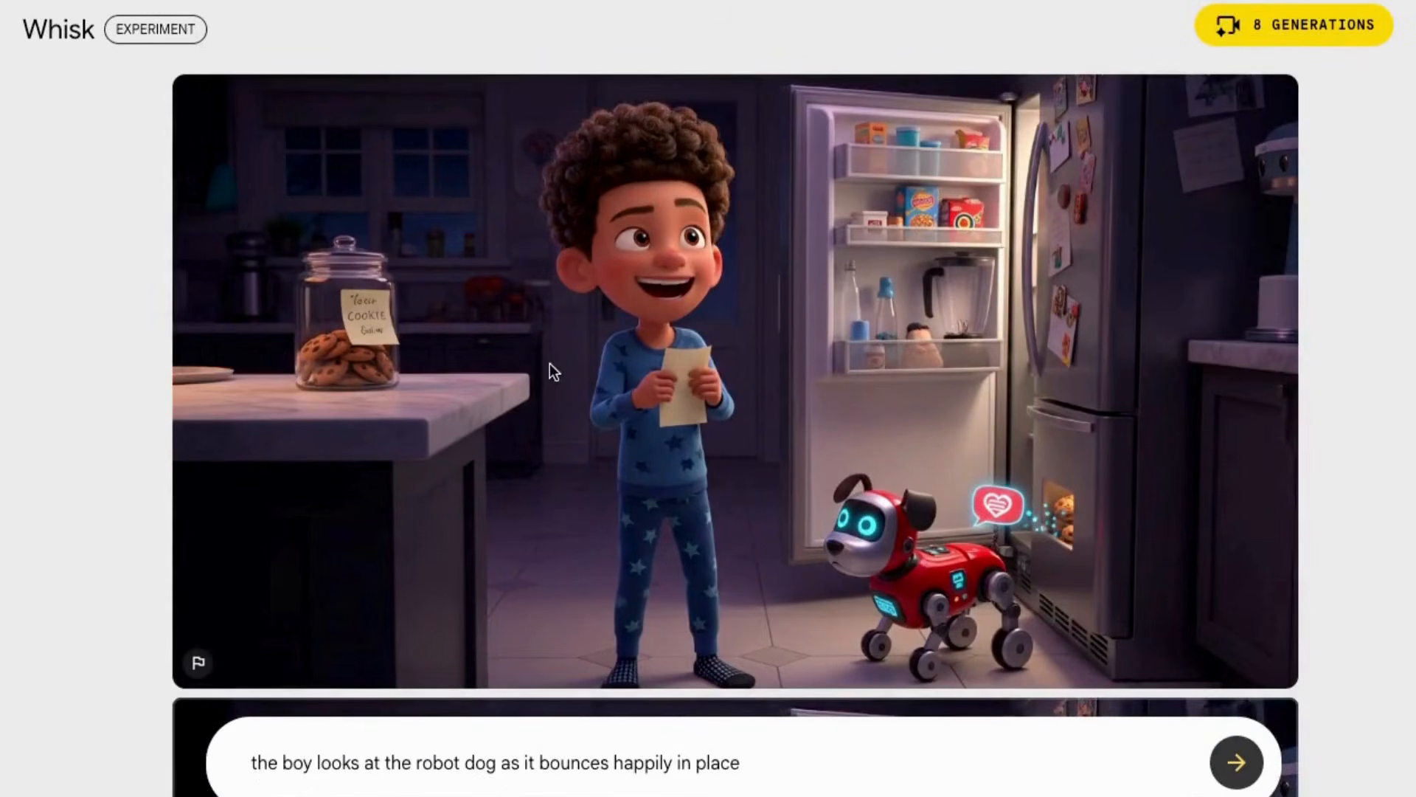
scroll(547, 369, "down", 8)
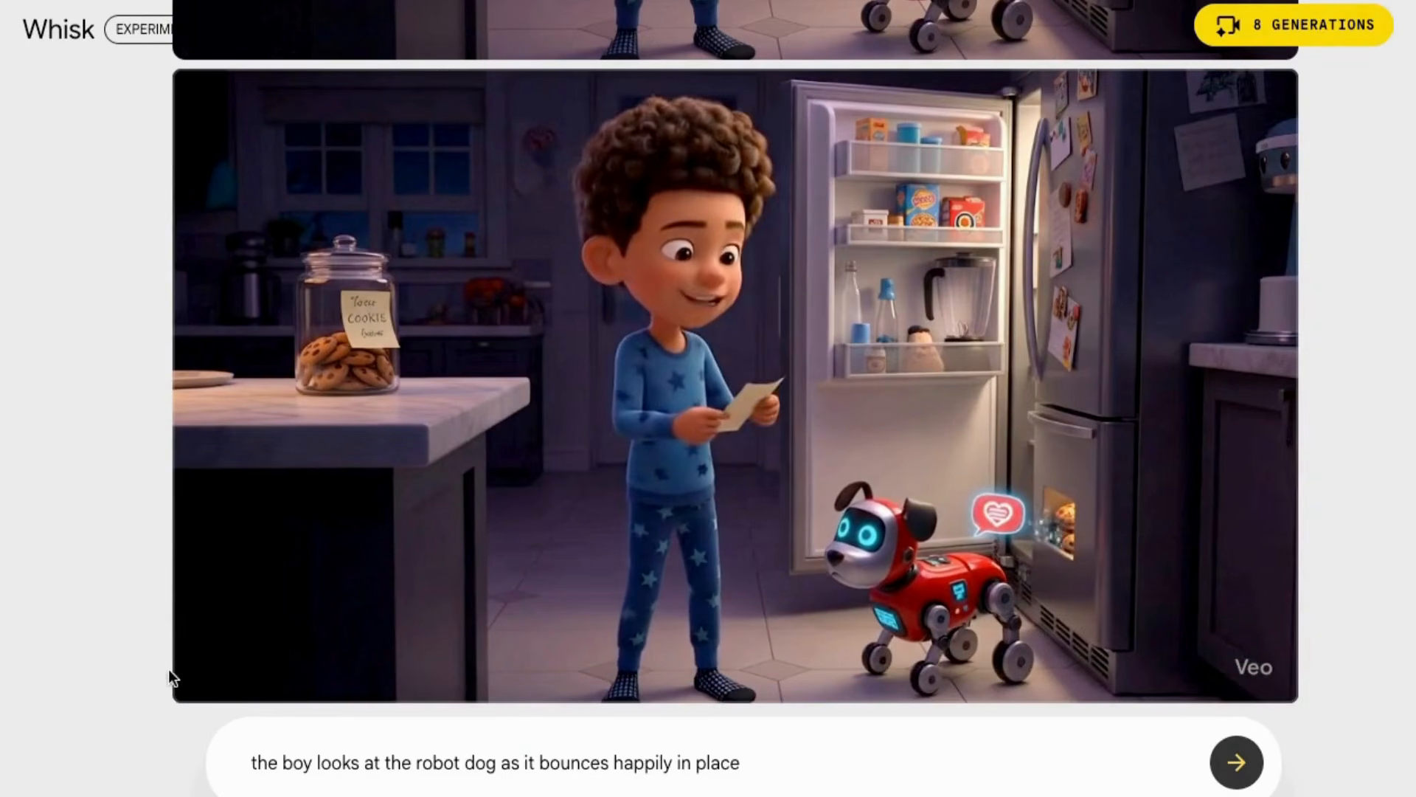
mouse_move(207, 673)
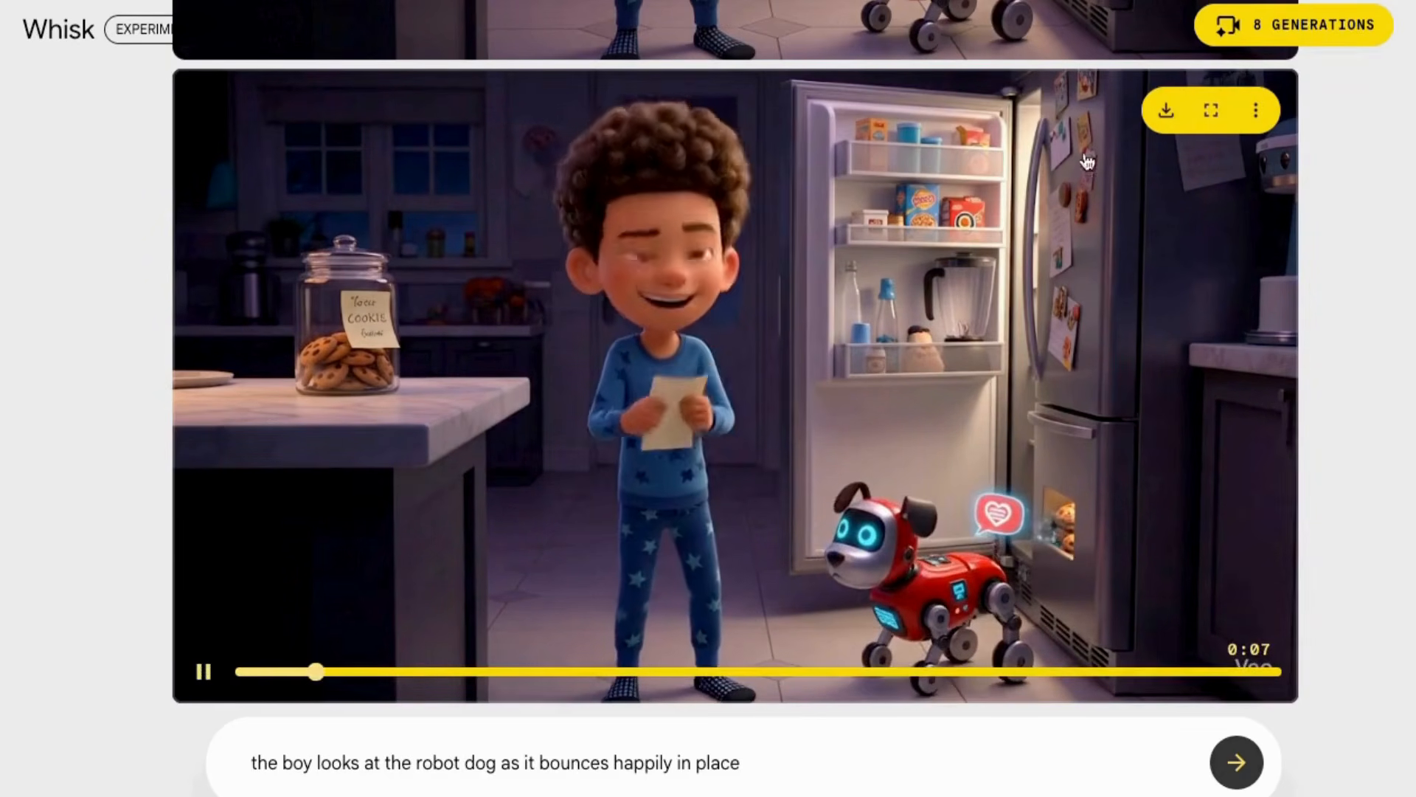
left_click(1166, 110)
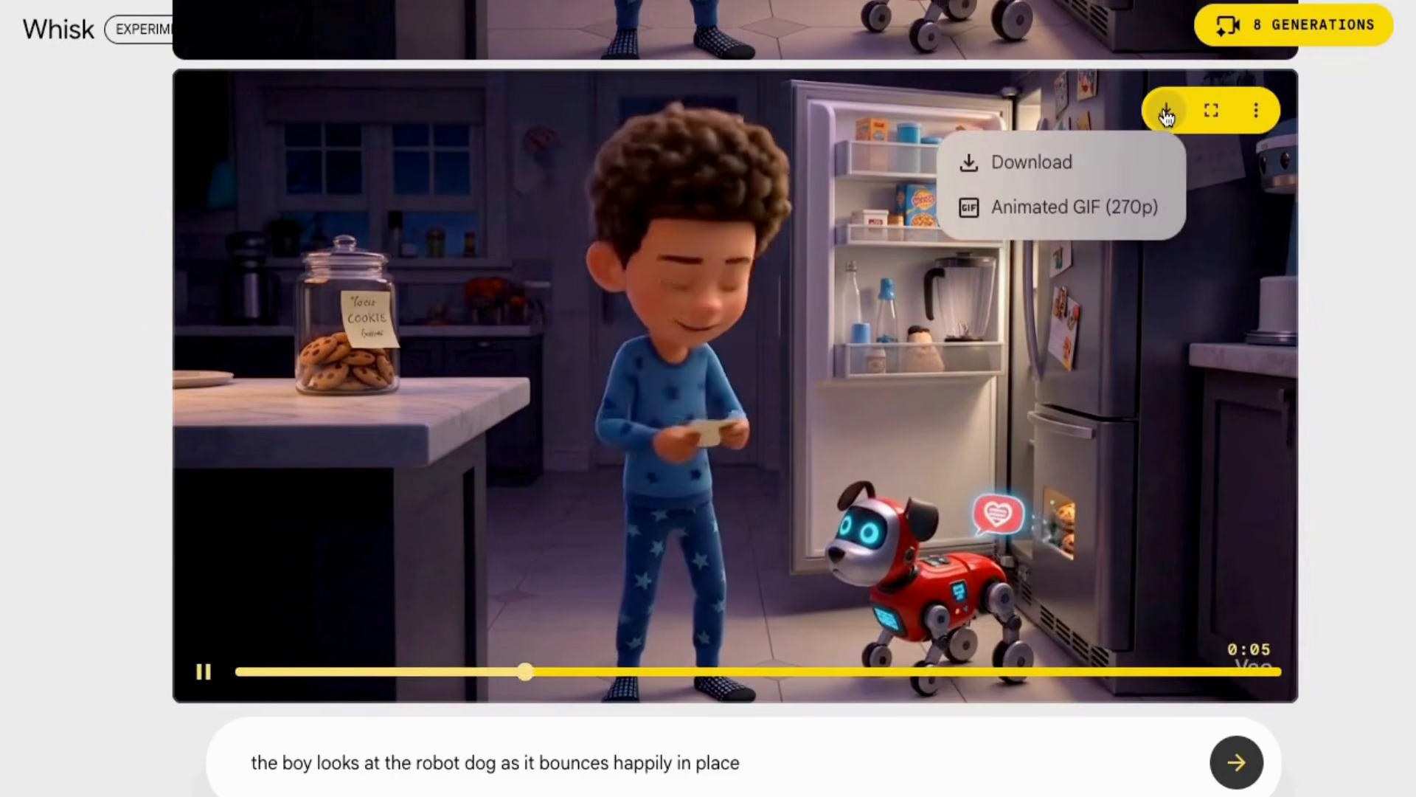
left_click(1048, 176)
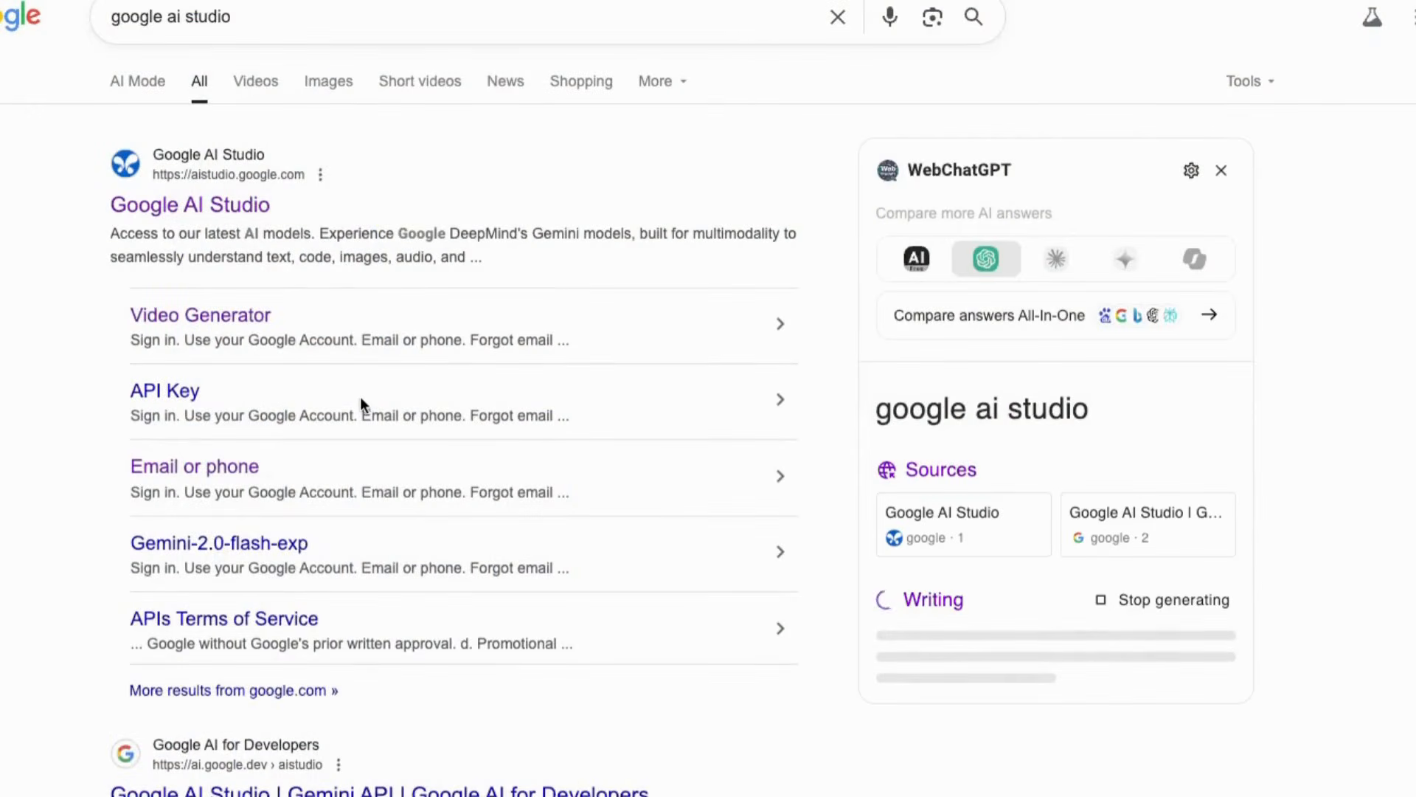
Open Google AI Studio from the search results and go to its Gemini speech generation
scroll(360, 396, "down", 1)
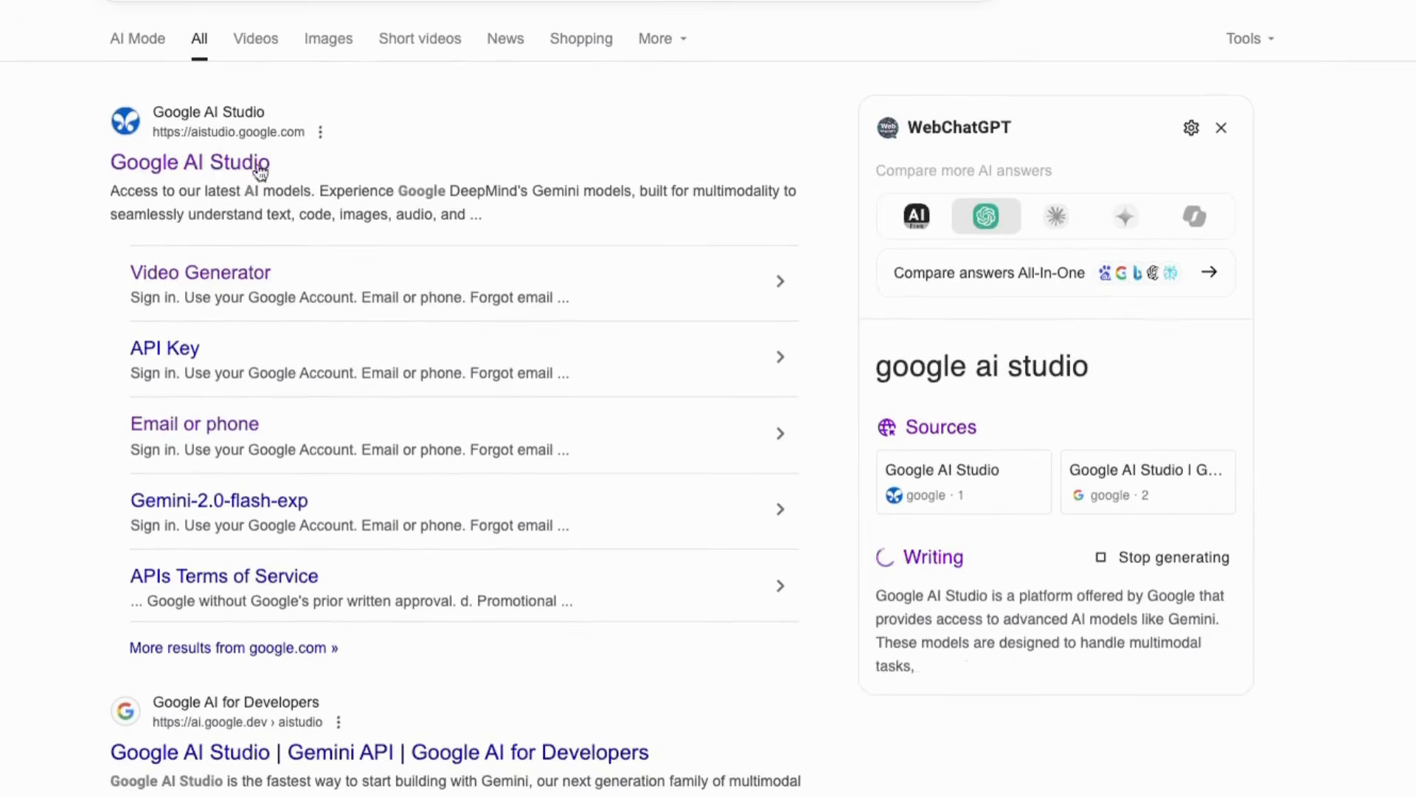
left_click(181, 163)
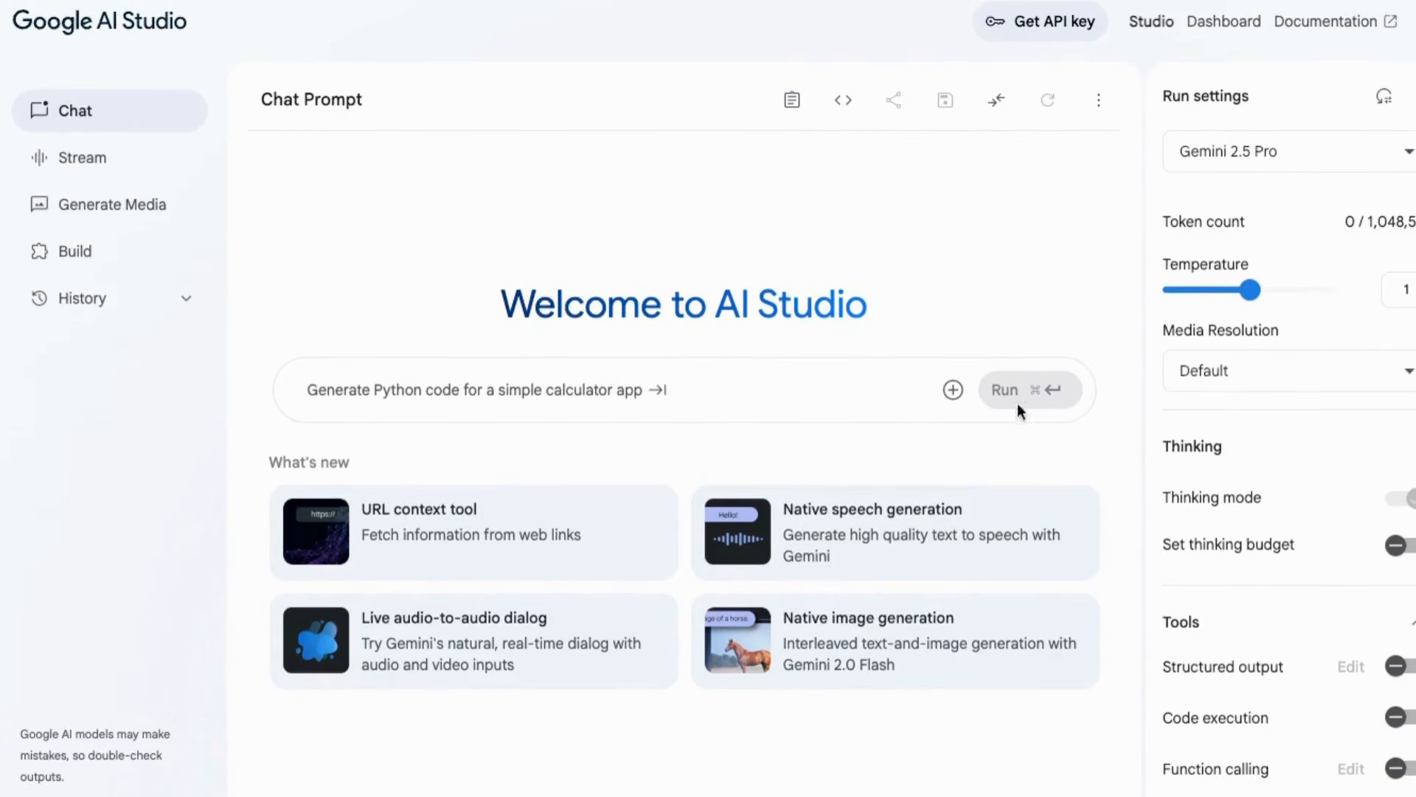
left_click(103, 210)
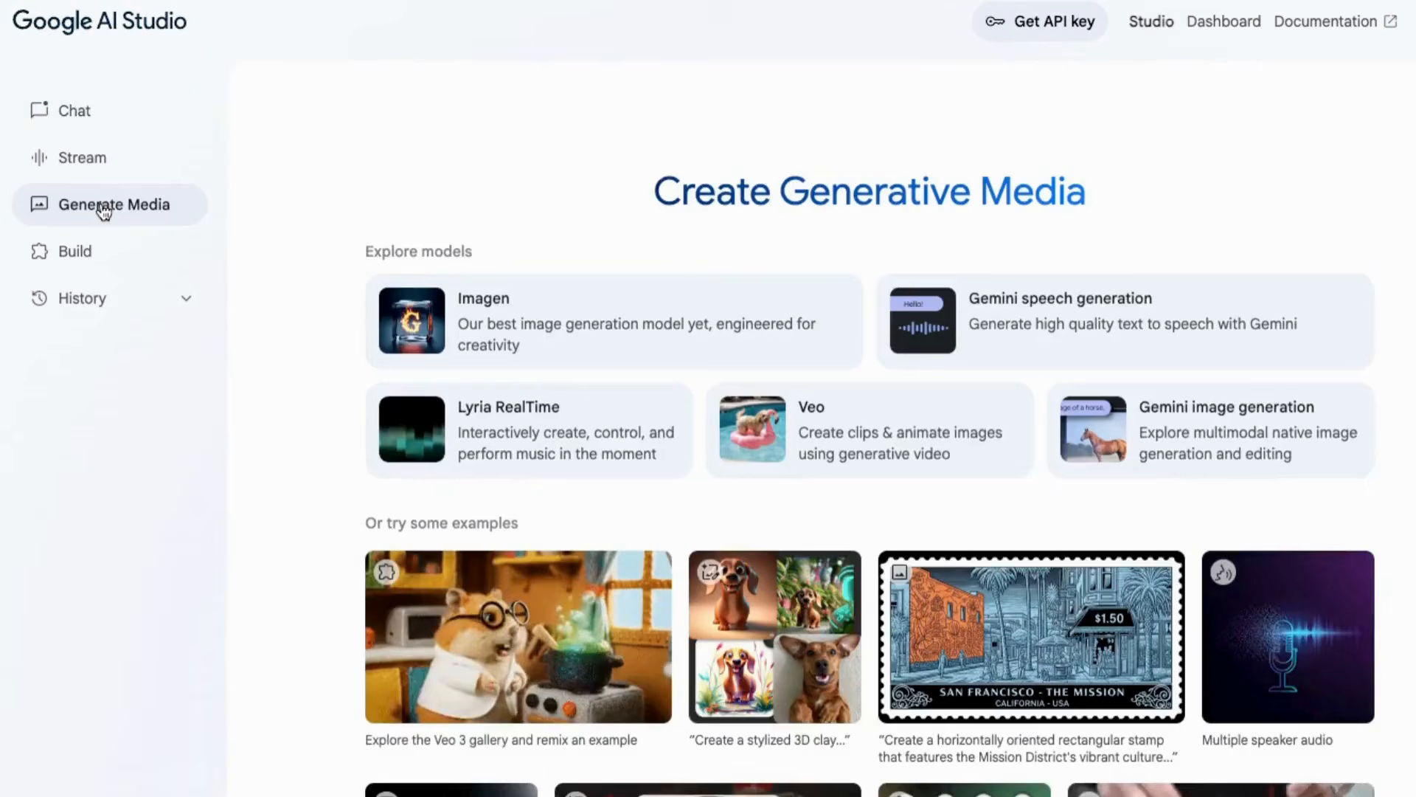
left_click(999, 311)
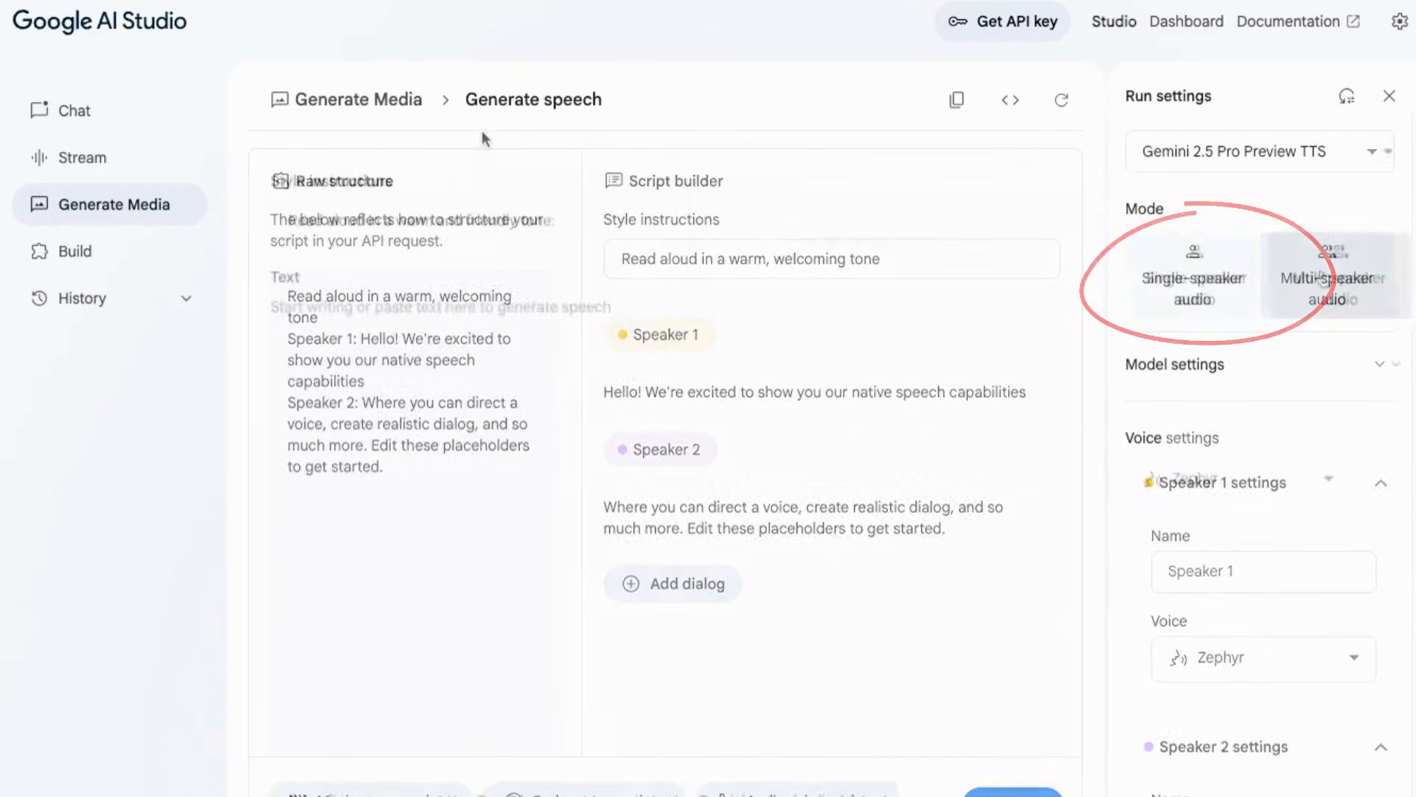
Set speech generation to single-speaker audio and check the model's temperature setting
left_click(1202, 288)
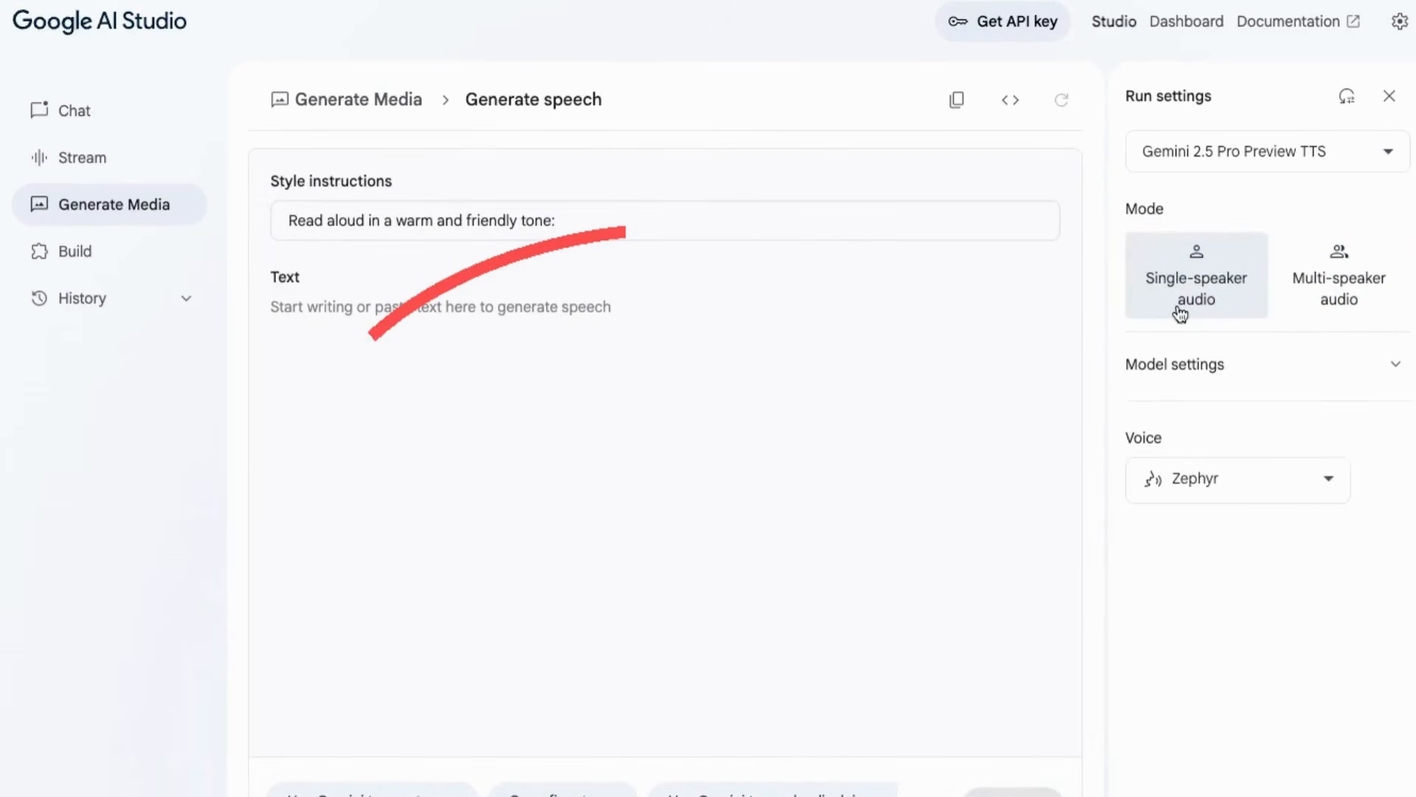
left_click(1393, 365)
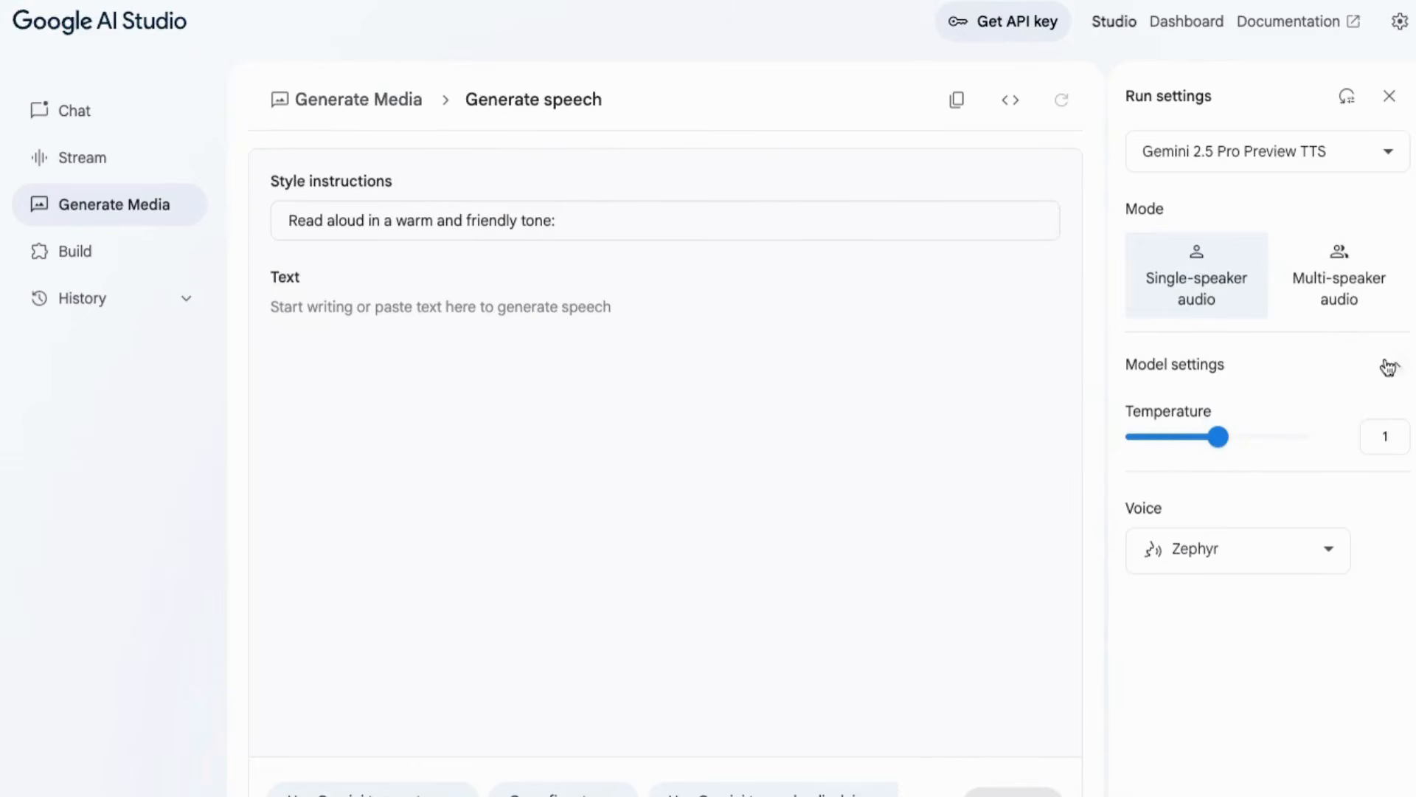
left_click(1391, 368)
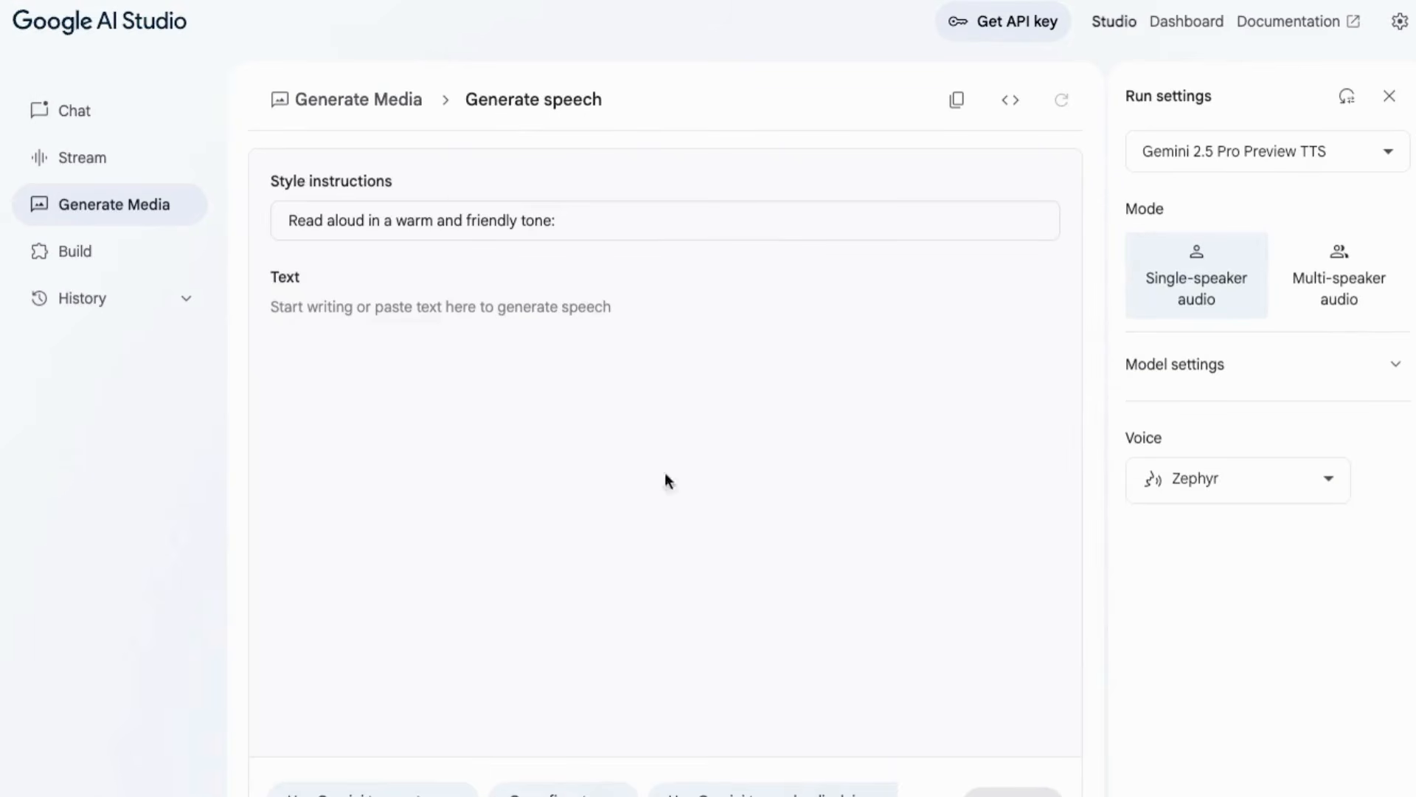
Replace the style instructions with "Read in an upbeat, clear tone like a YouTube tutorial"
left_click(562, 218)
key("ctrl+a")
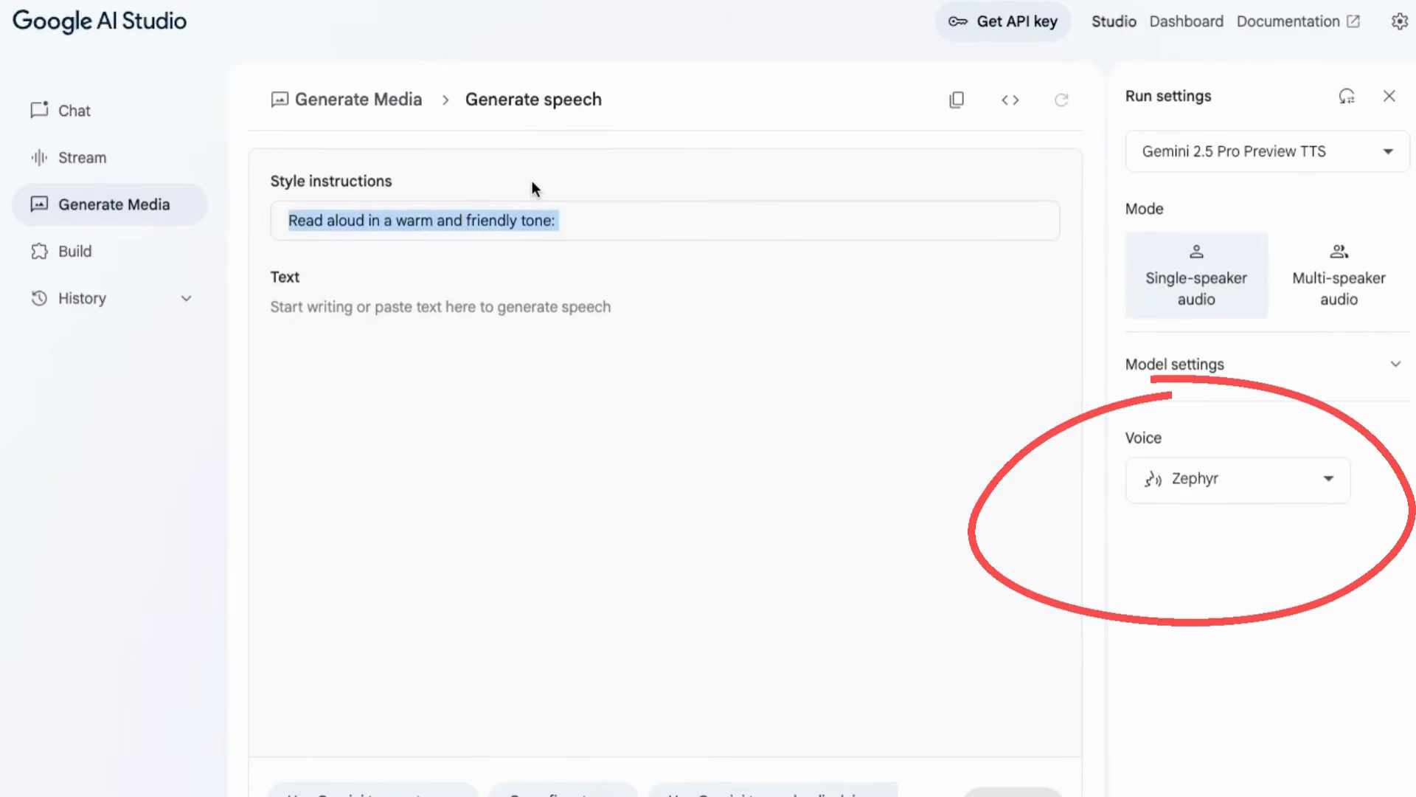
type("Read in an upbeat, clear tone like a YouTube tutorial")
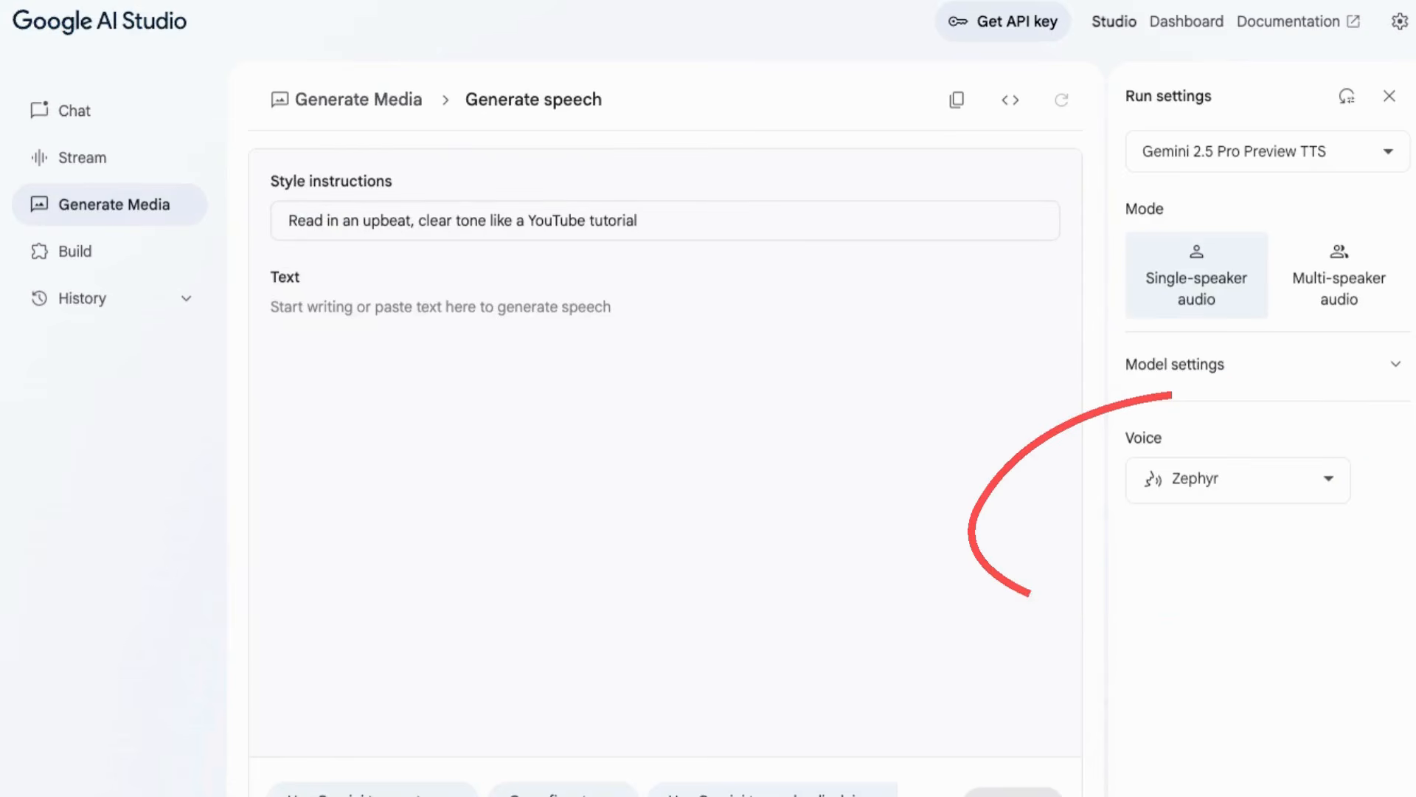
Fill the speech text with the voiceover script starting "Let's be real… if you're not using this free Google tool" and open the voice choices
left_click(280, 303)
type("Let’s be real… if you’re not using this free Google tool to create high-quality voiceovers, you’re seriously missing out.  I’m talking about Google’s brand-new AI Studio — and yes, it’s 100% free. You don’t need a fancy mic, studio setup, or even editing experience. Just drop in your script, choose a voice, adjust the tone, and boom — instant voiceover magic.  ✅ Want a documentary-style narrator? ✅ Something fun and friendly for kids’ content? ✅ Upbeat and polished for your product videos?  You can customize it all — in seconds.  Here’s how to use it (no tech degree required): Google \"Google AI Studio\" — click the first result (should say \"studio.google\").  On the left, hit \"Generate Media\", then choose \"Speech Generation\".  Pick \"Single Speaker Audio\" — that’s your go-to for videos or explainers.")
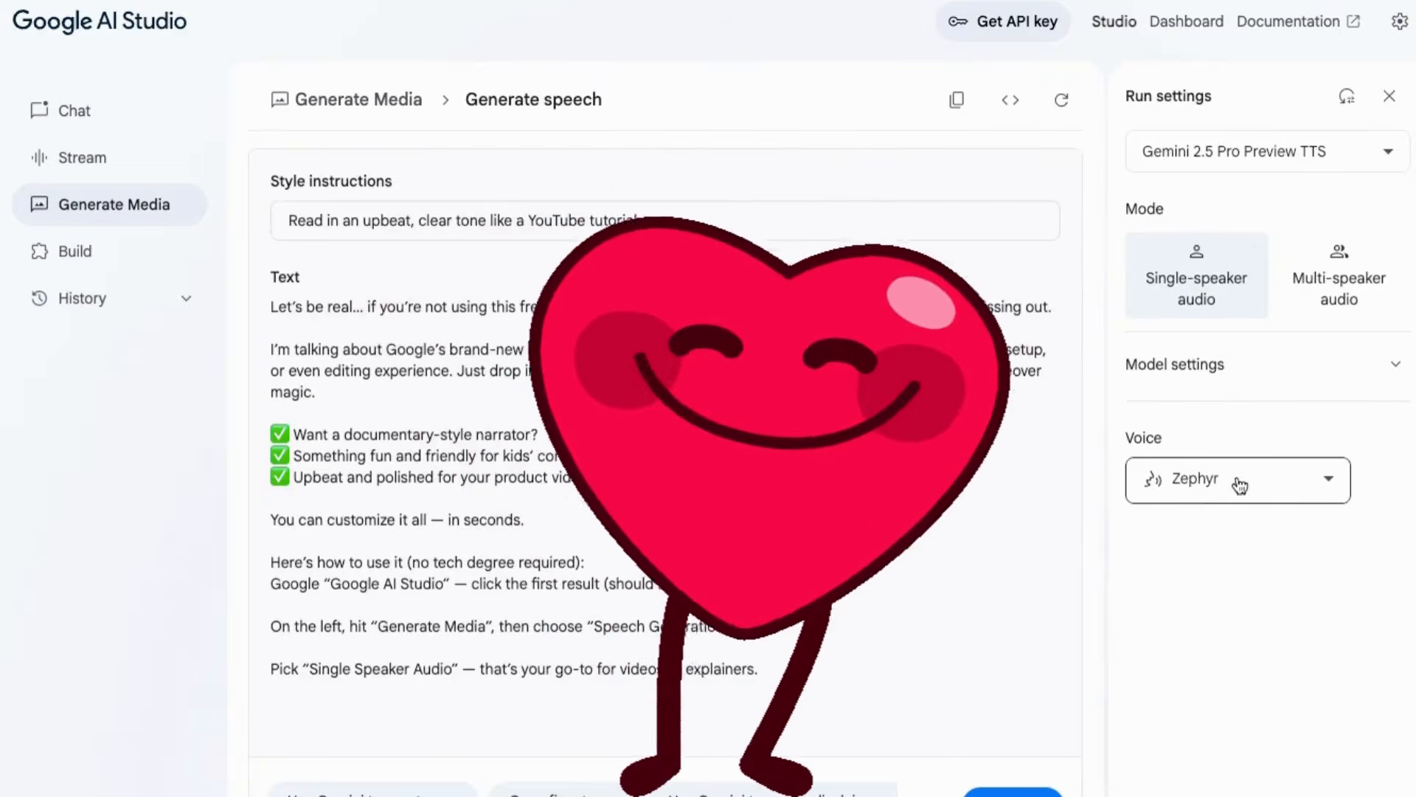
left_click(1237, 480)
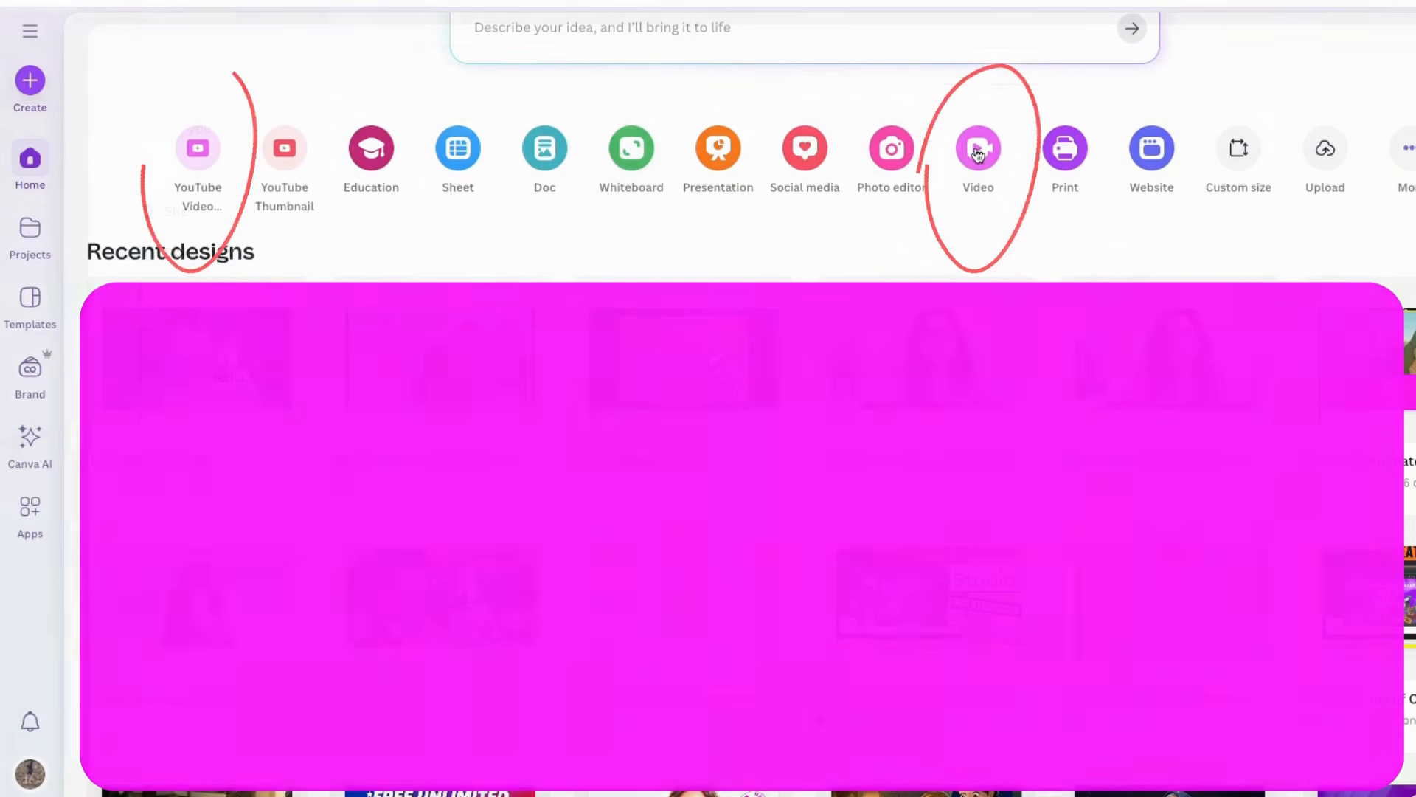
In Canva, create a blank Video (Landscape) design of 1920 × 1080 px and add three more pages to its timeline
left_click(988, 155)
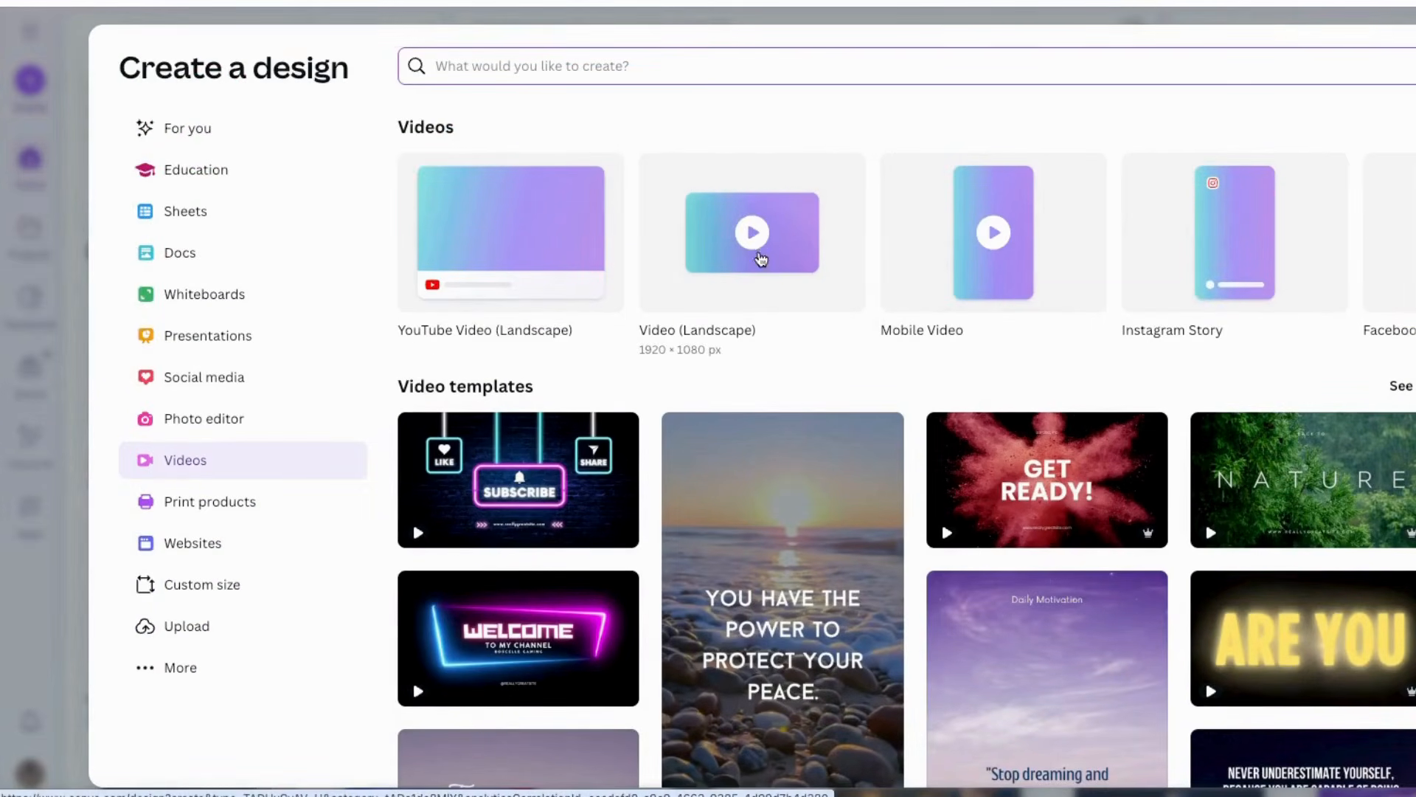
left_click(761, 259)
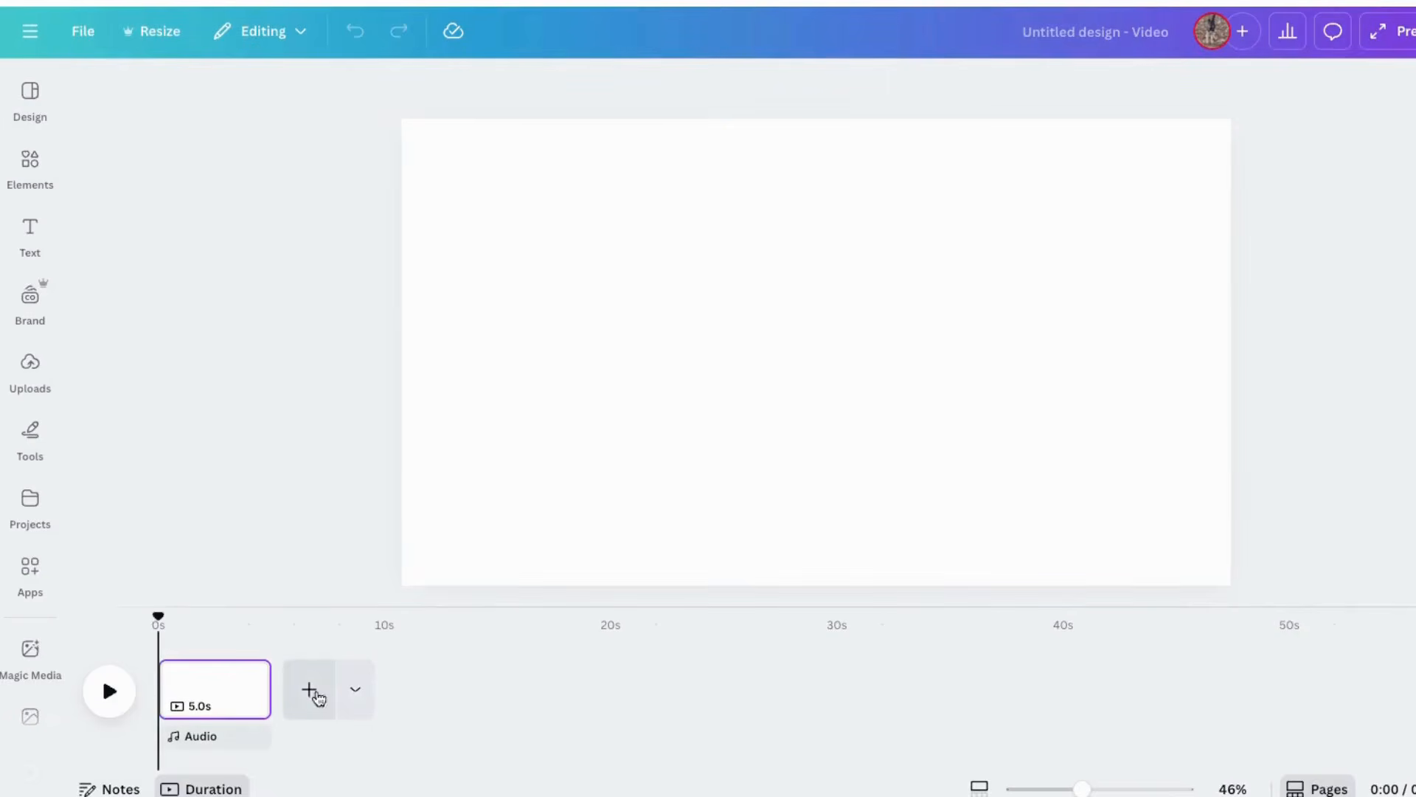
left_click(310, 689)
left_click(422, 689)
left_click(536, 690)
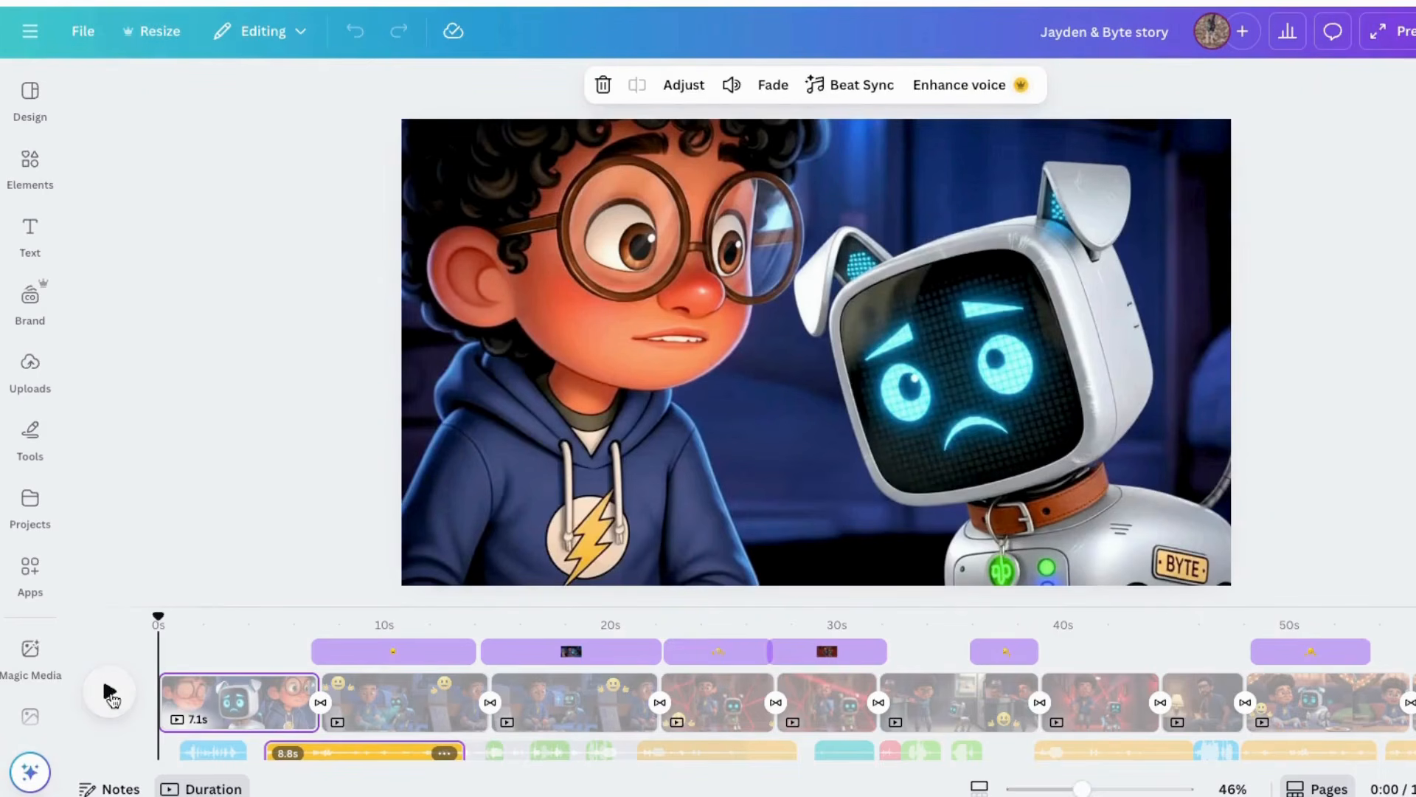
Play the opening of the assembled story video and examine its clips, overlays and audio tracks along the timeline
left_click(112, 695)
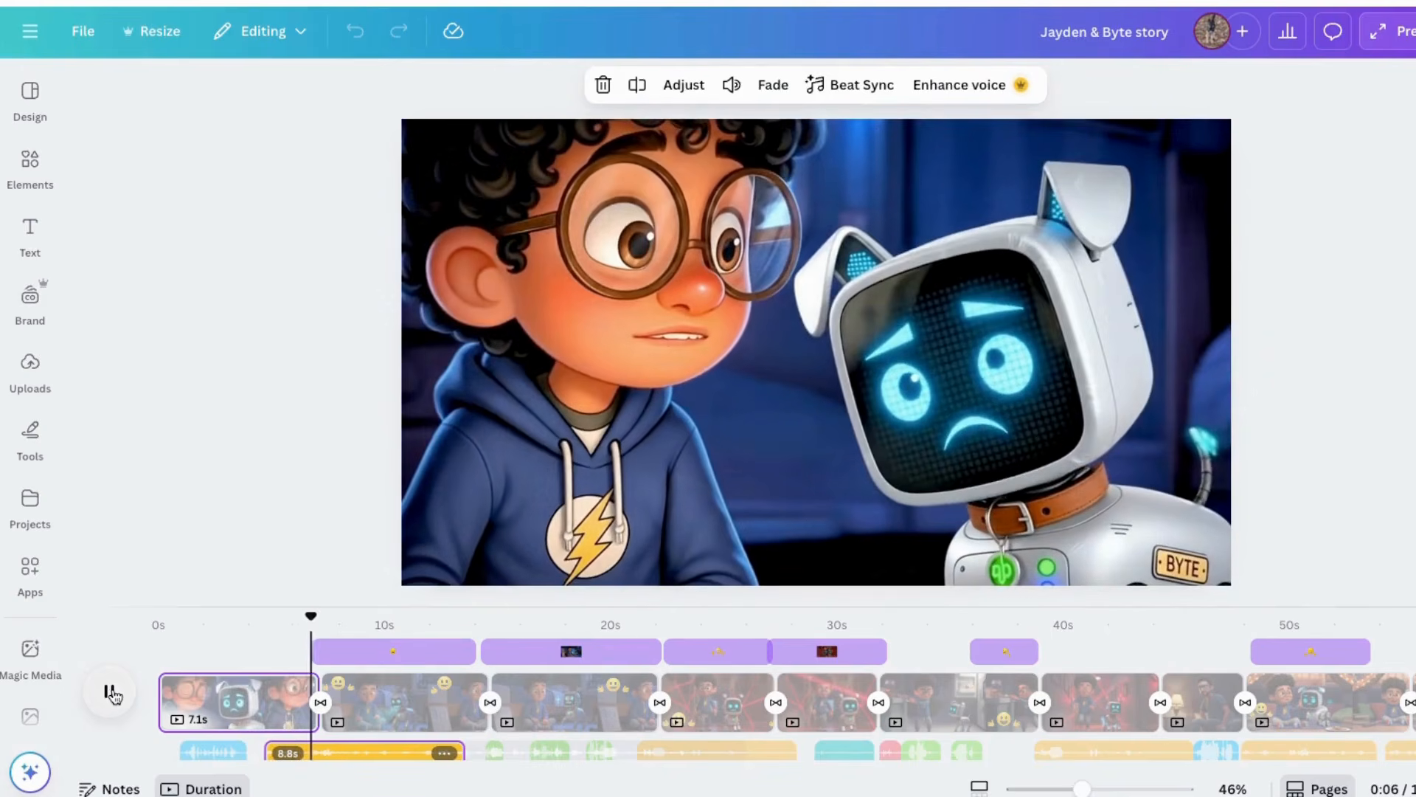
left_click(110, 694)
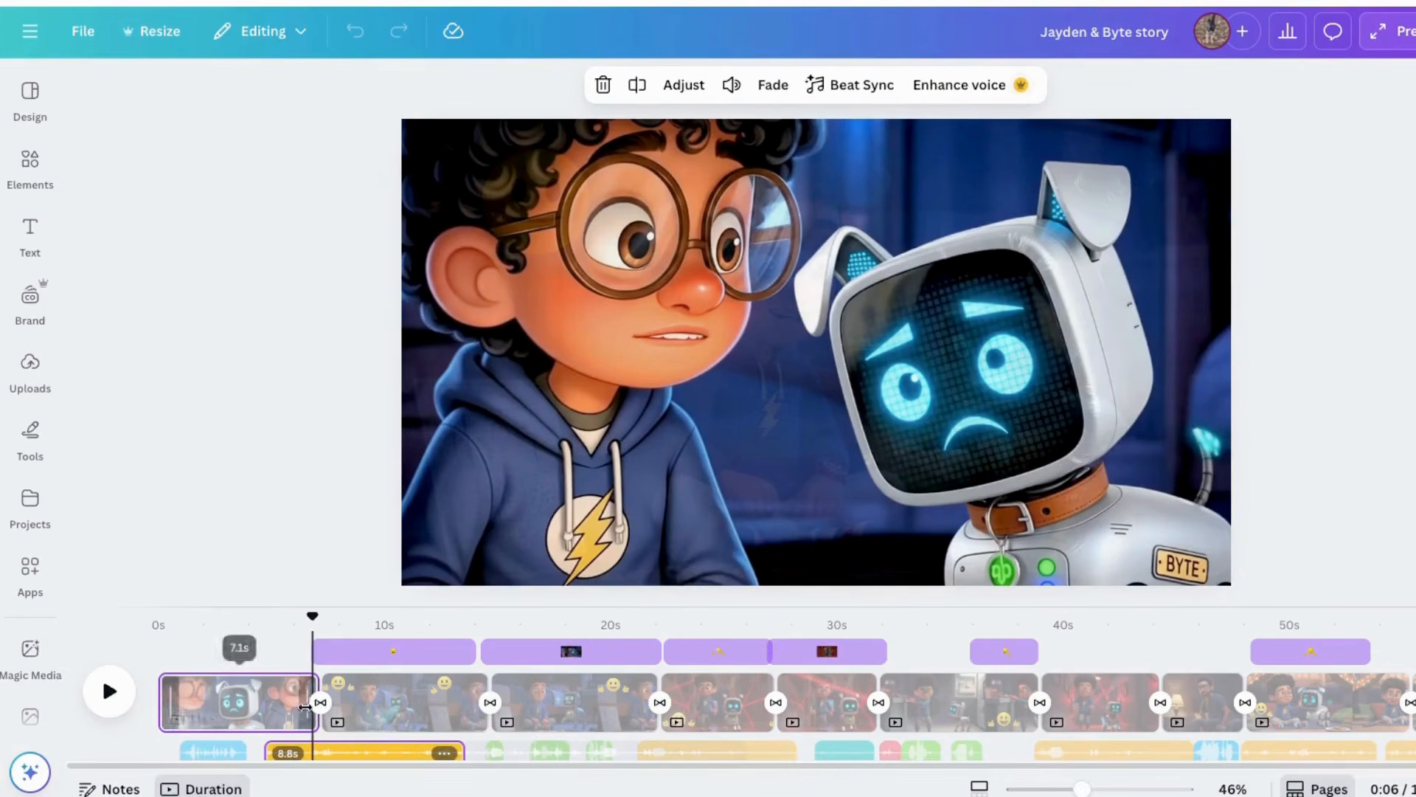
scroll(737, 701, "right", 3)
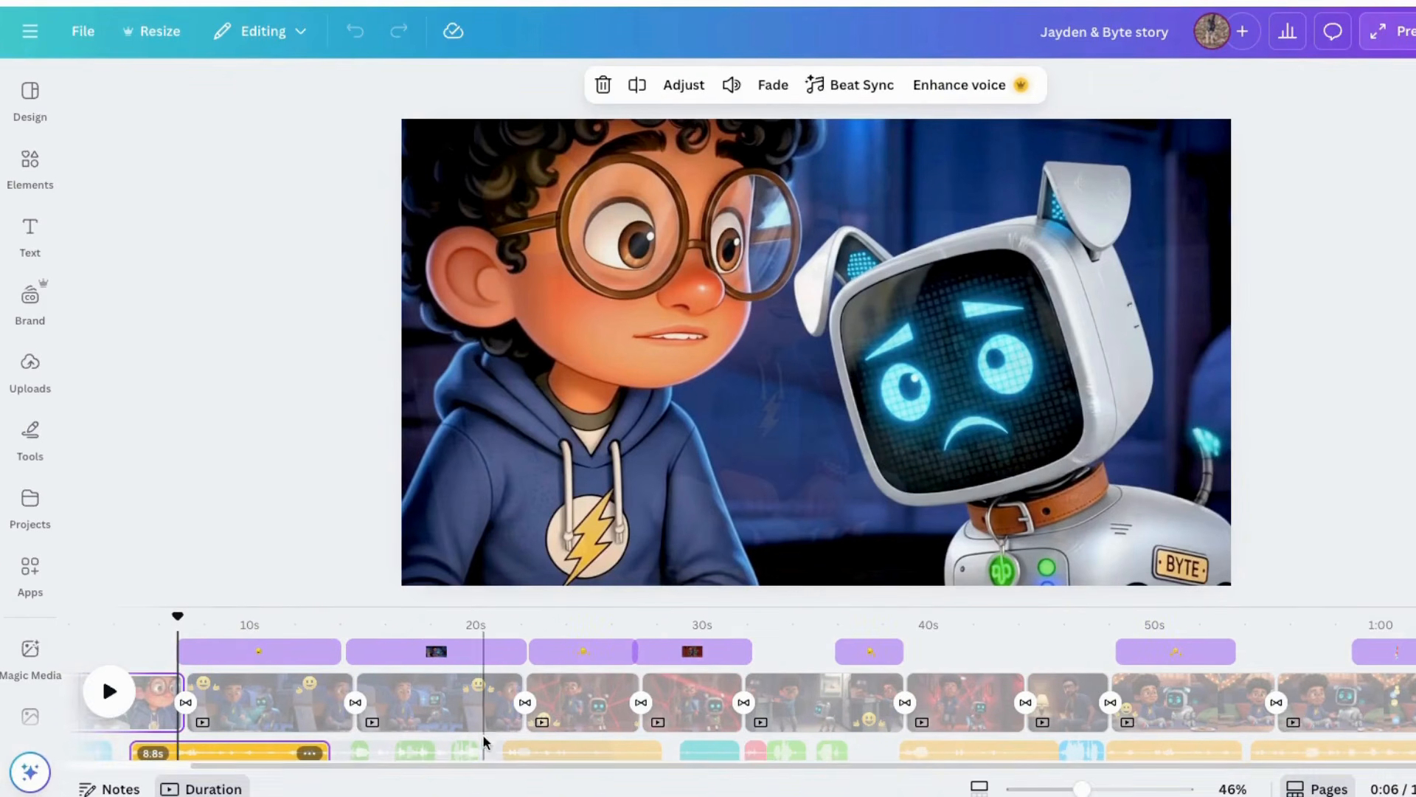
scroll(483, 737, "down", 2)
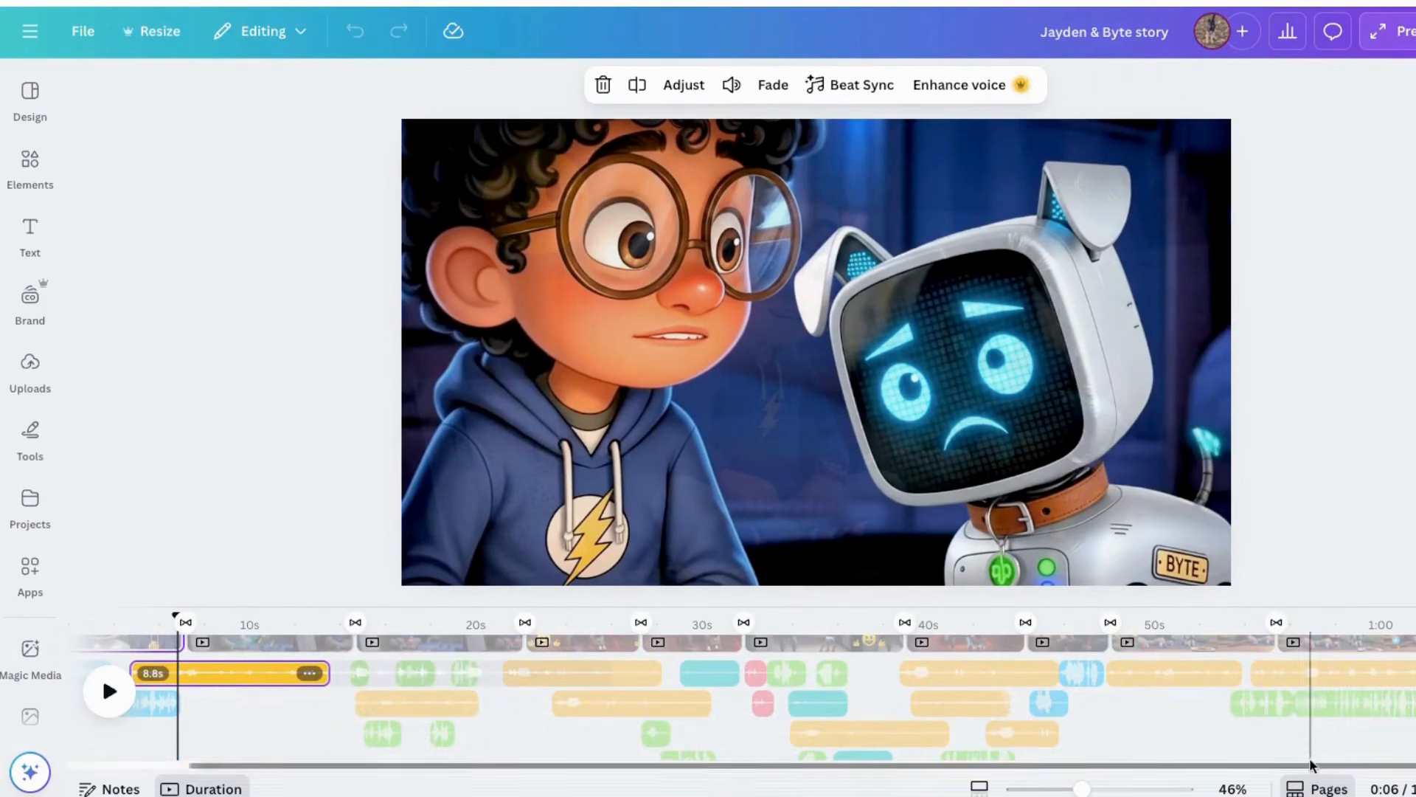
scroll(1298, 697, "up", 3)
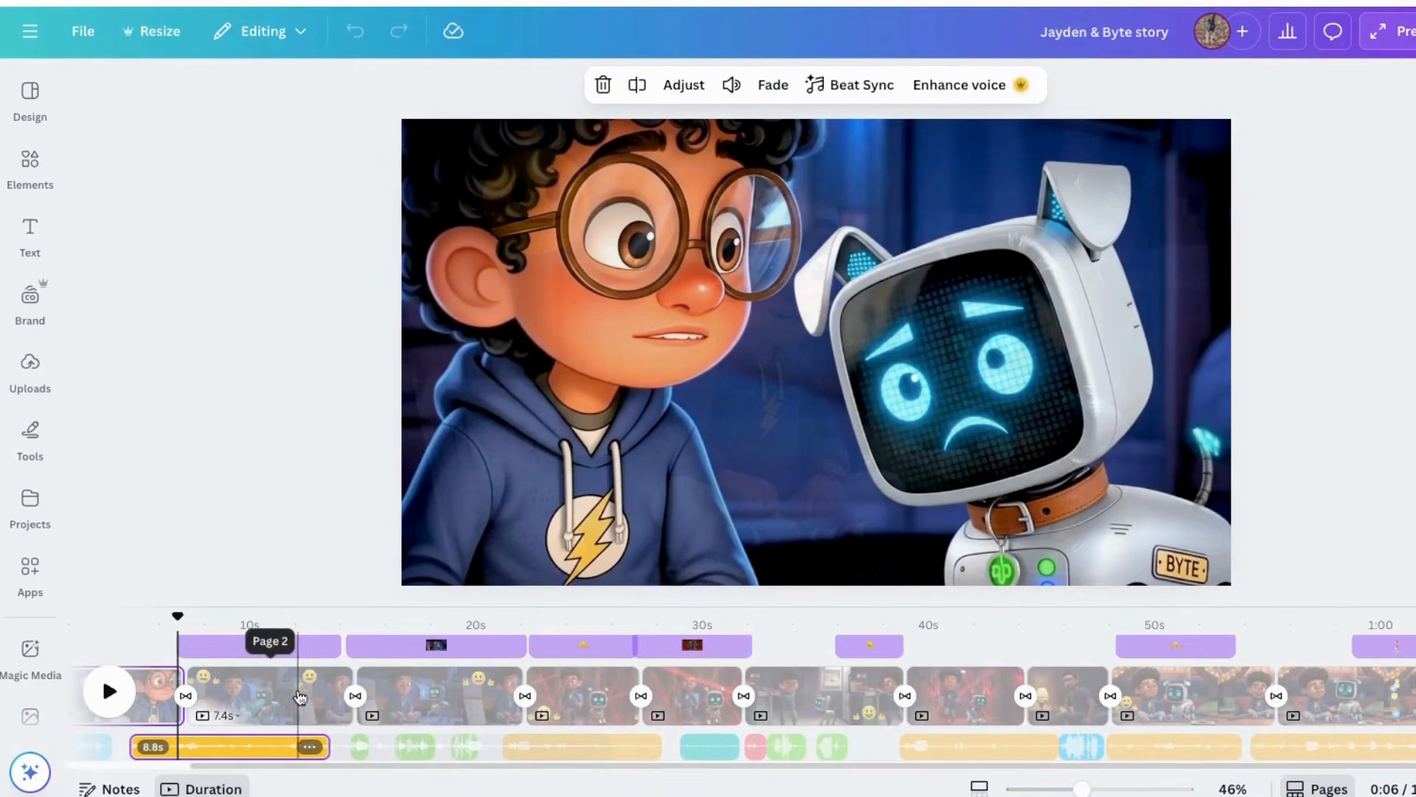
Play the second clip of the story video to view the talking smiley overlay, and pause the playback
left_click(262, 686)
mouse_move(260, 618)
left_mouse_down()
mouse_move(242, 619)
mouse_move(246, 631)
left_mouse_up()
left_click(108, 691)
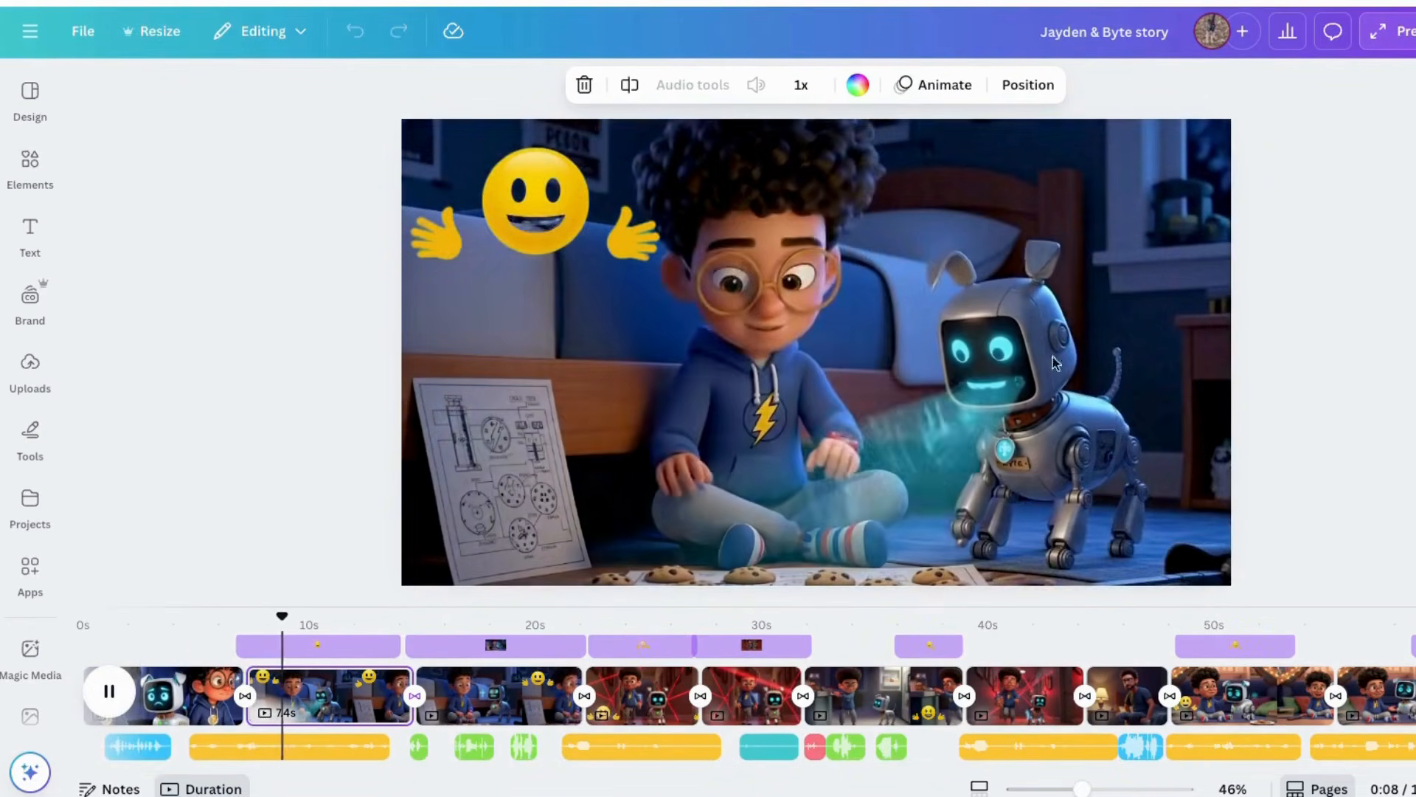
key("space")
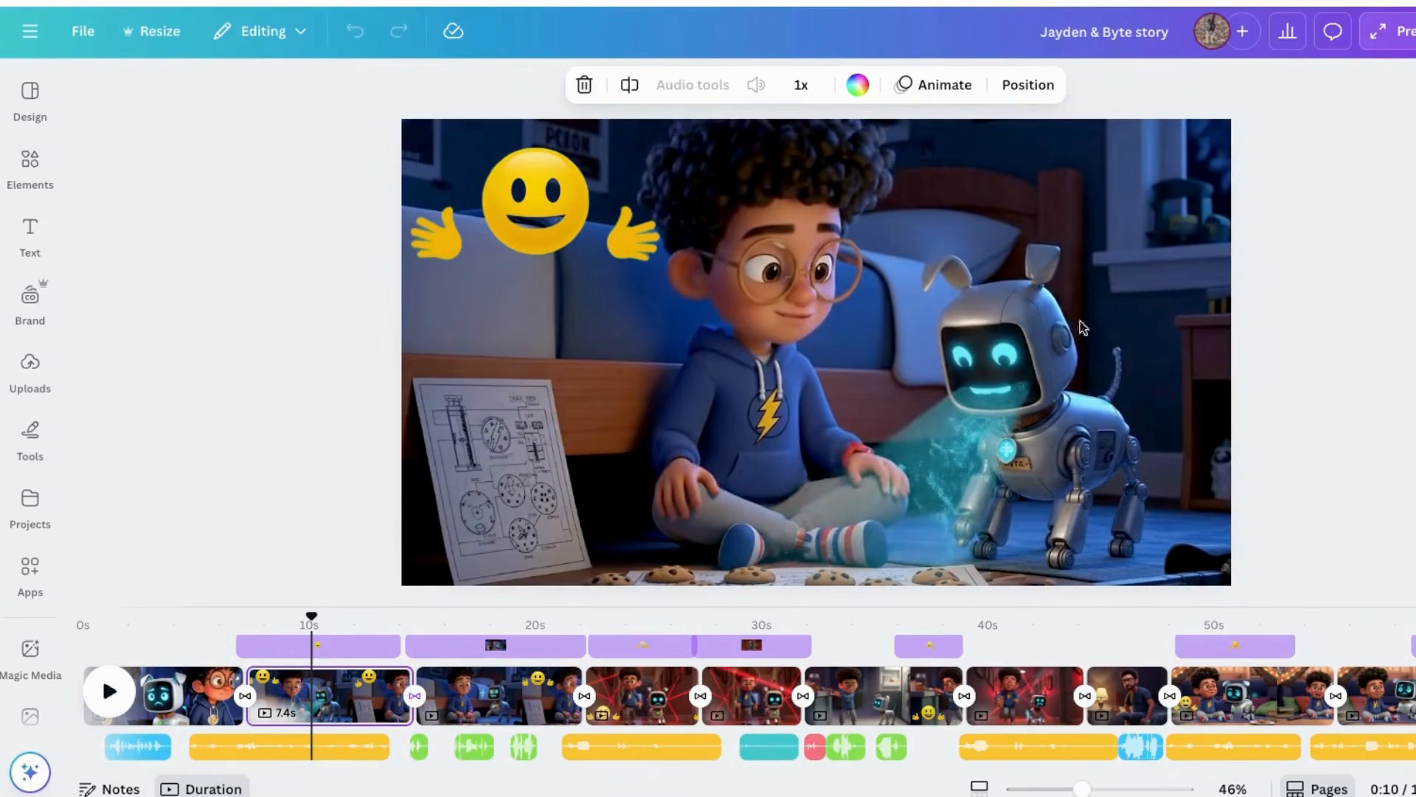
Examine the layered audio tracks and the emoji overlay tracks across the story timeline
scroll(281, 730, "left", 1)
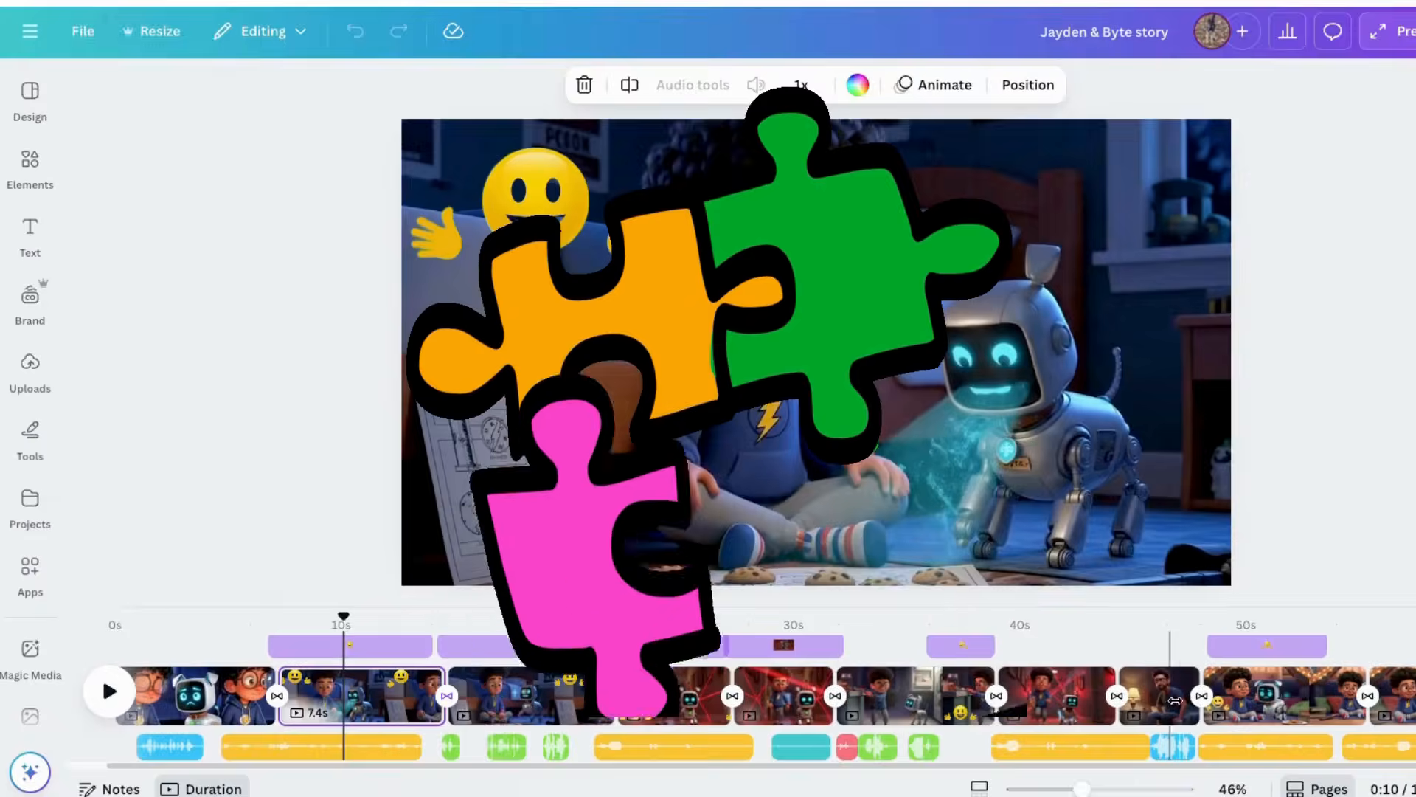
mouse_move(350, 710)
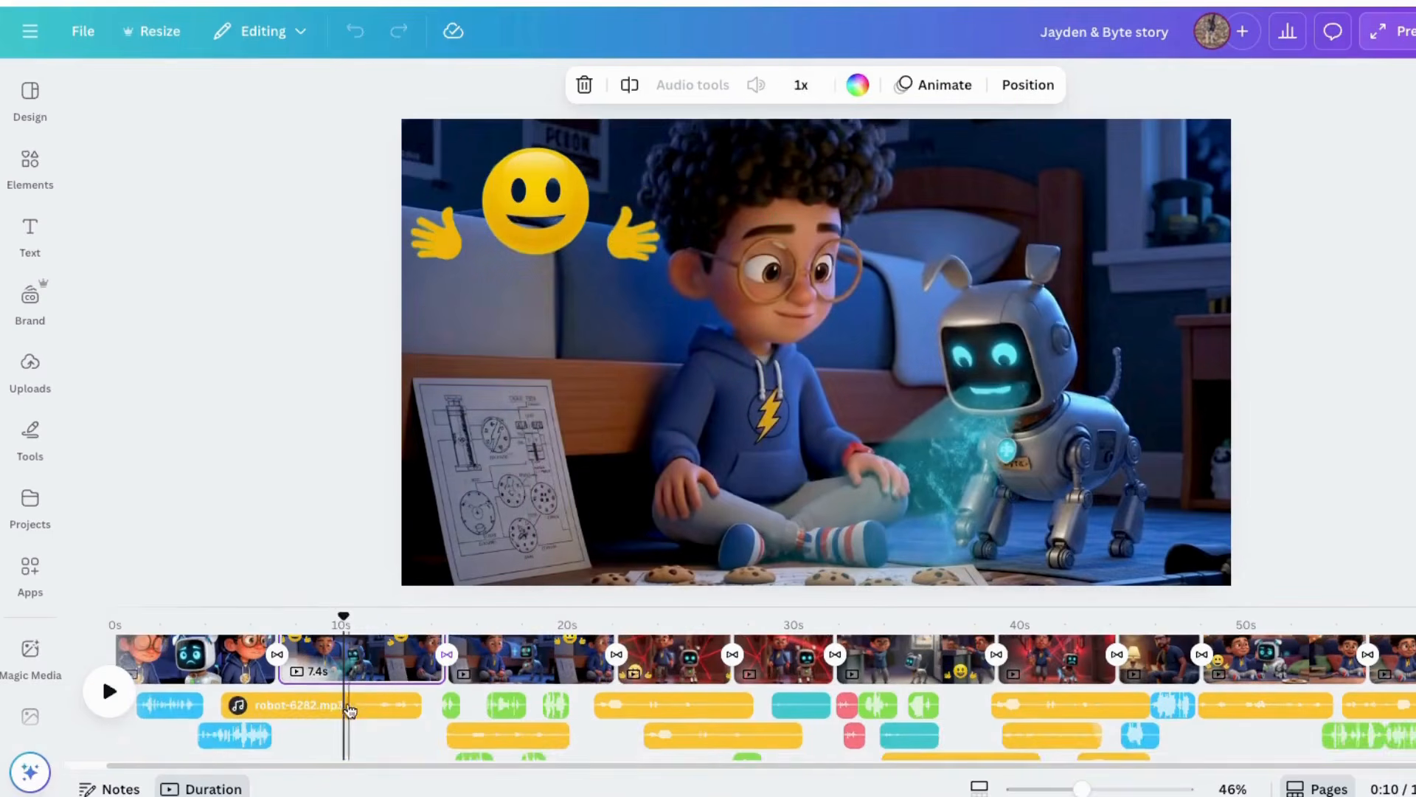
scroll(1016, 734, "down", 1)
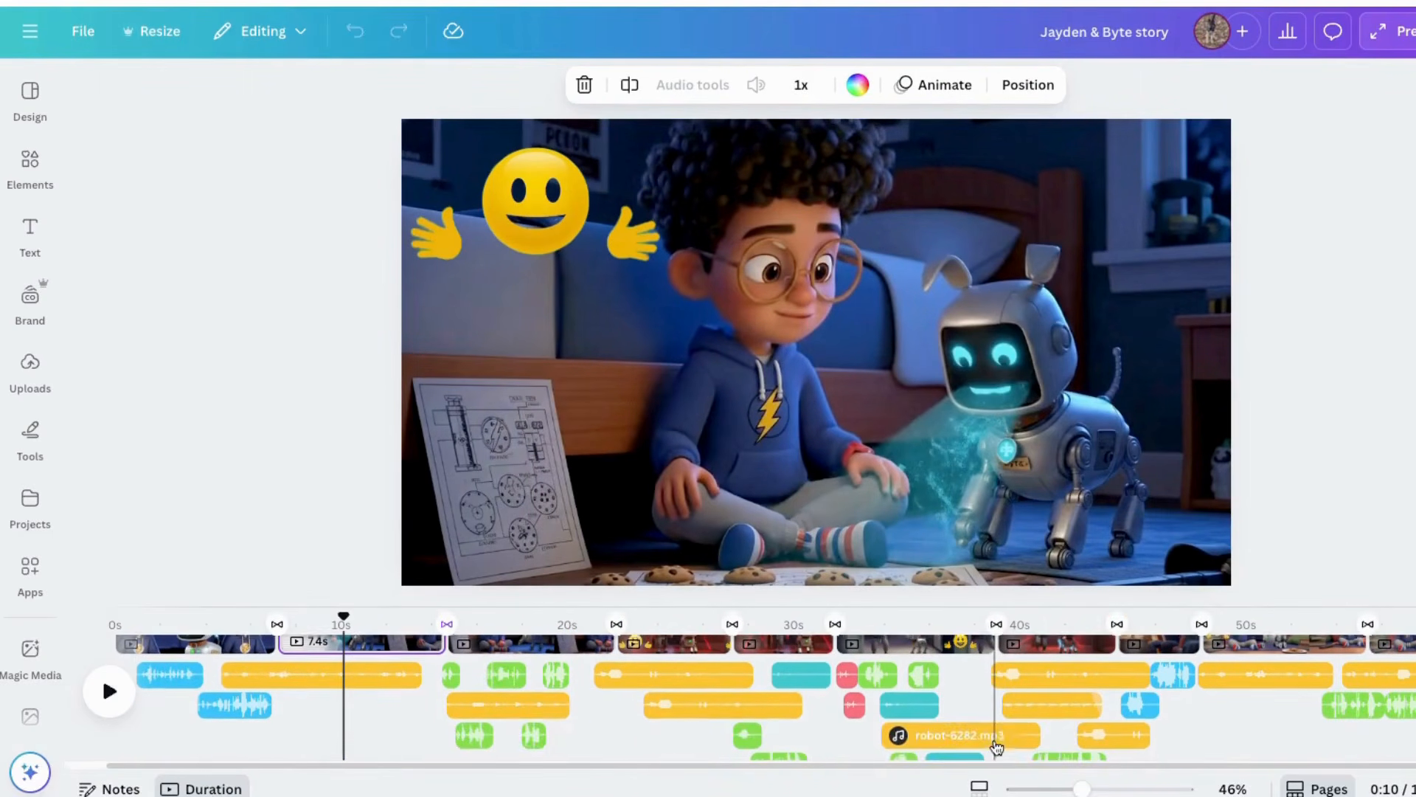
scroll(383, 773, "right", 2)
scroll(382, 773, "right", 1)
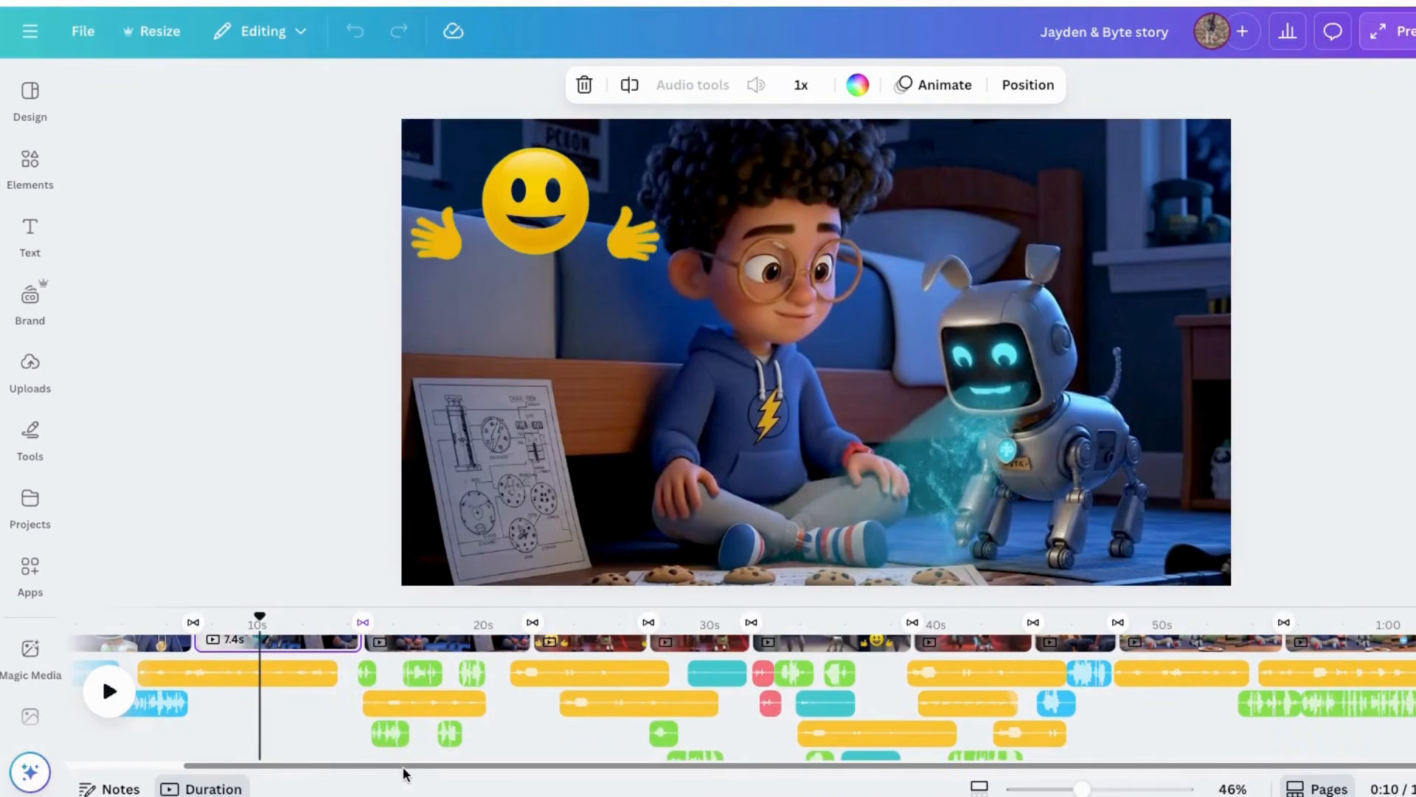
left_click_drag(227, 690, 543, 687)
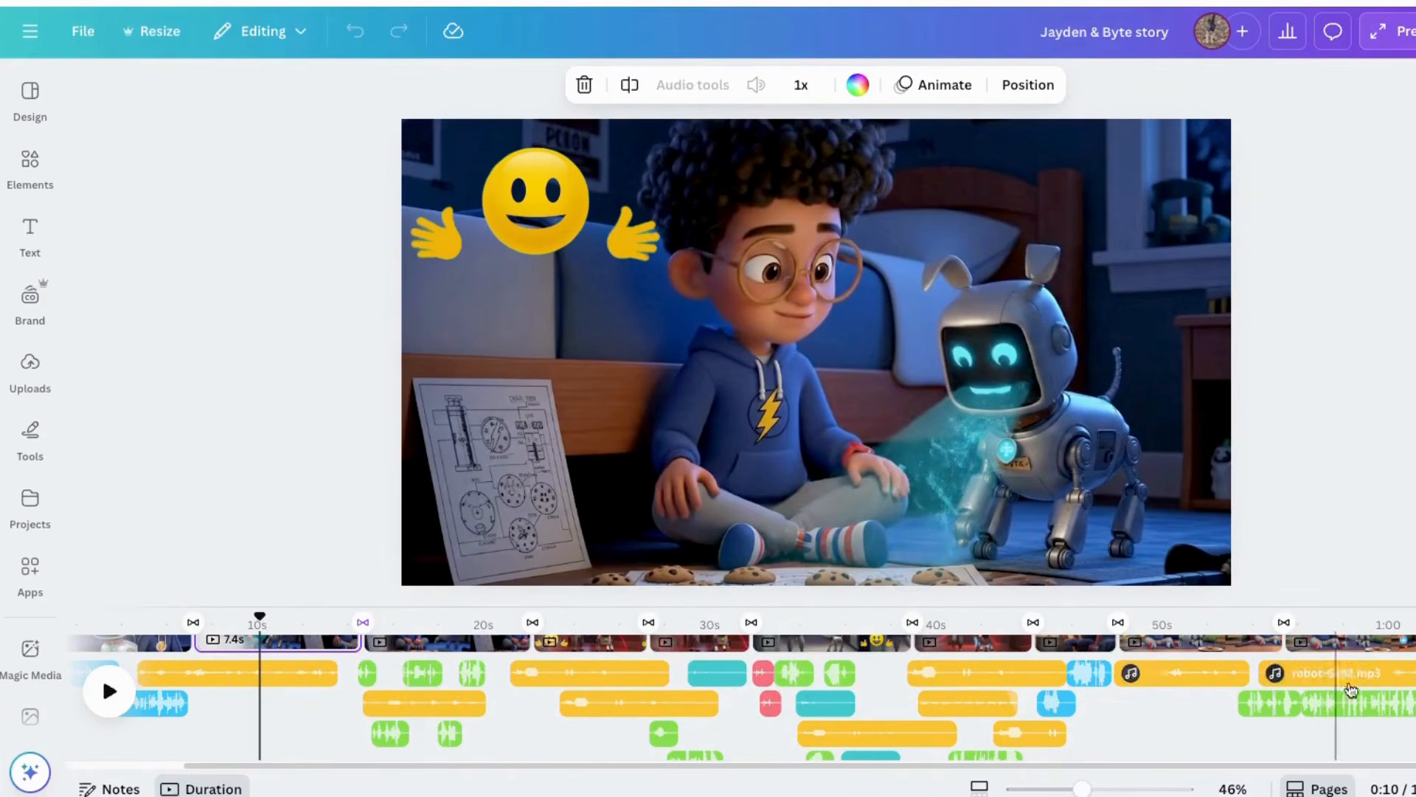
scroll(1055, 691, "down", 1)
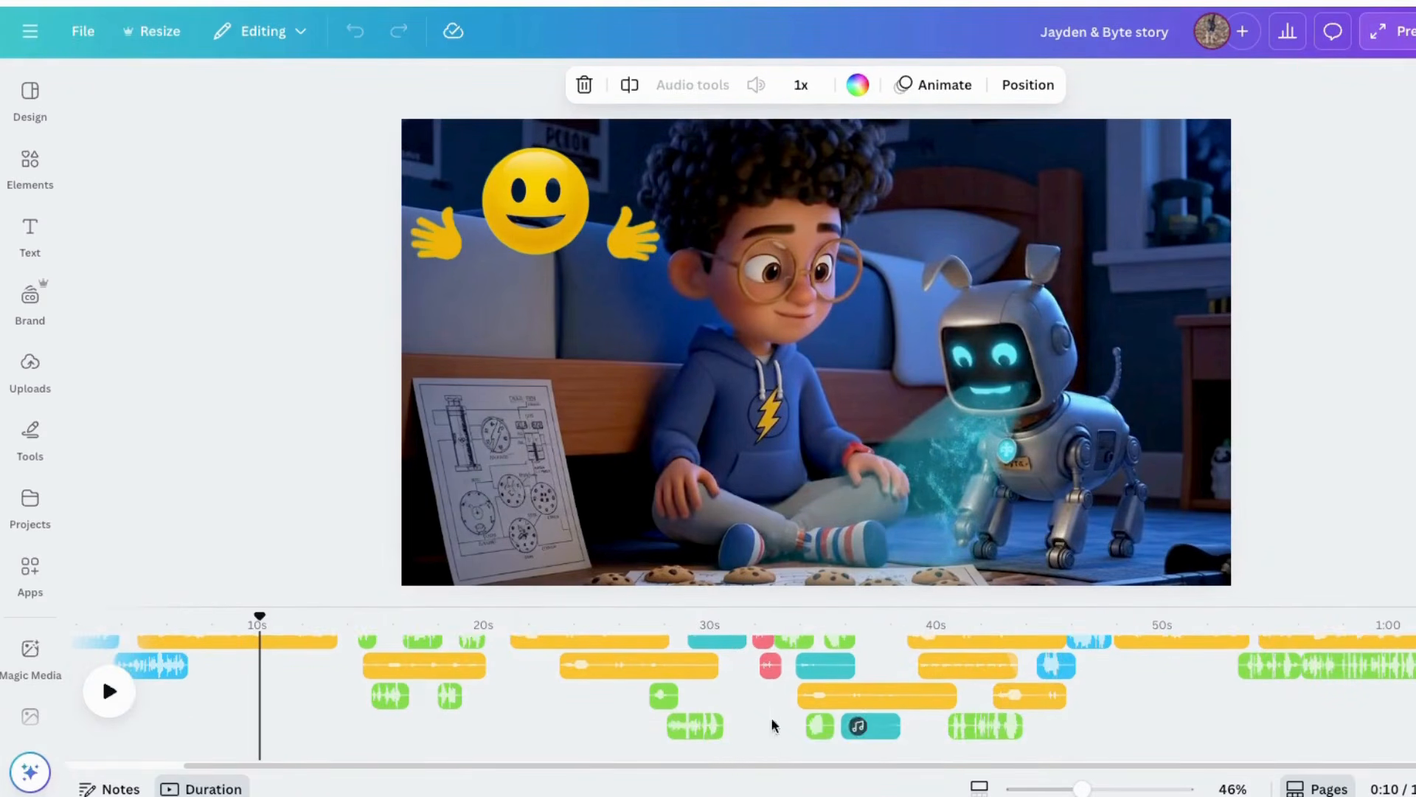
scroll(408, 730, "up", 1)
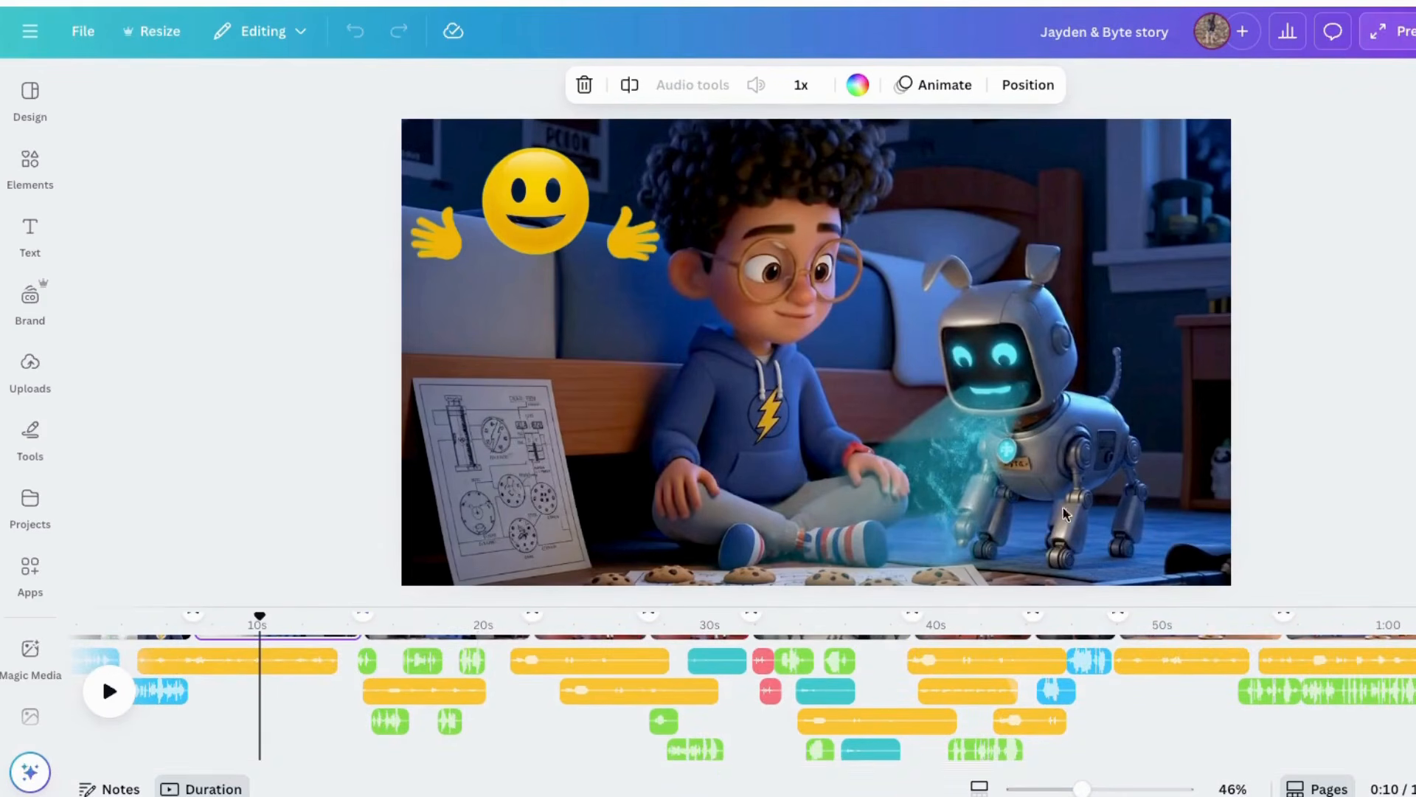
scroll(1010, 739, "up", 4)
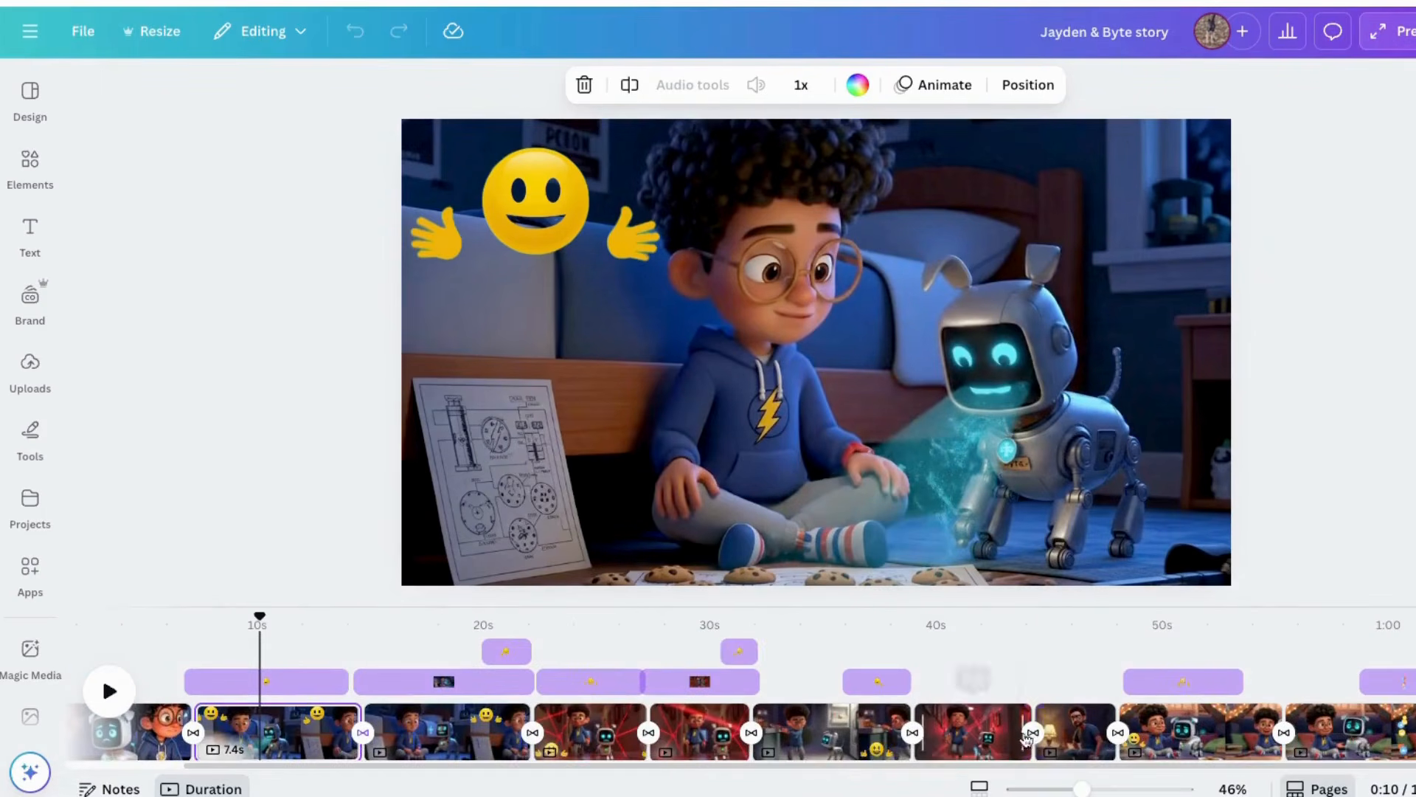
scroll(1035, 746, "down", 1)
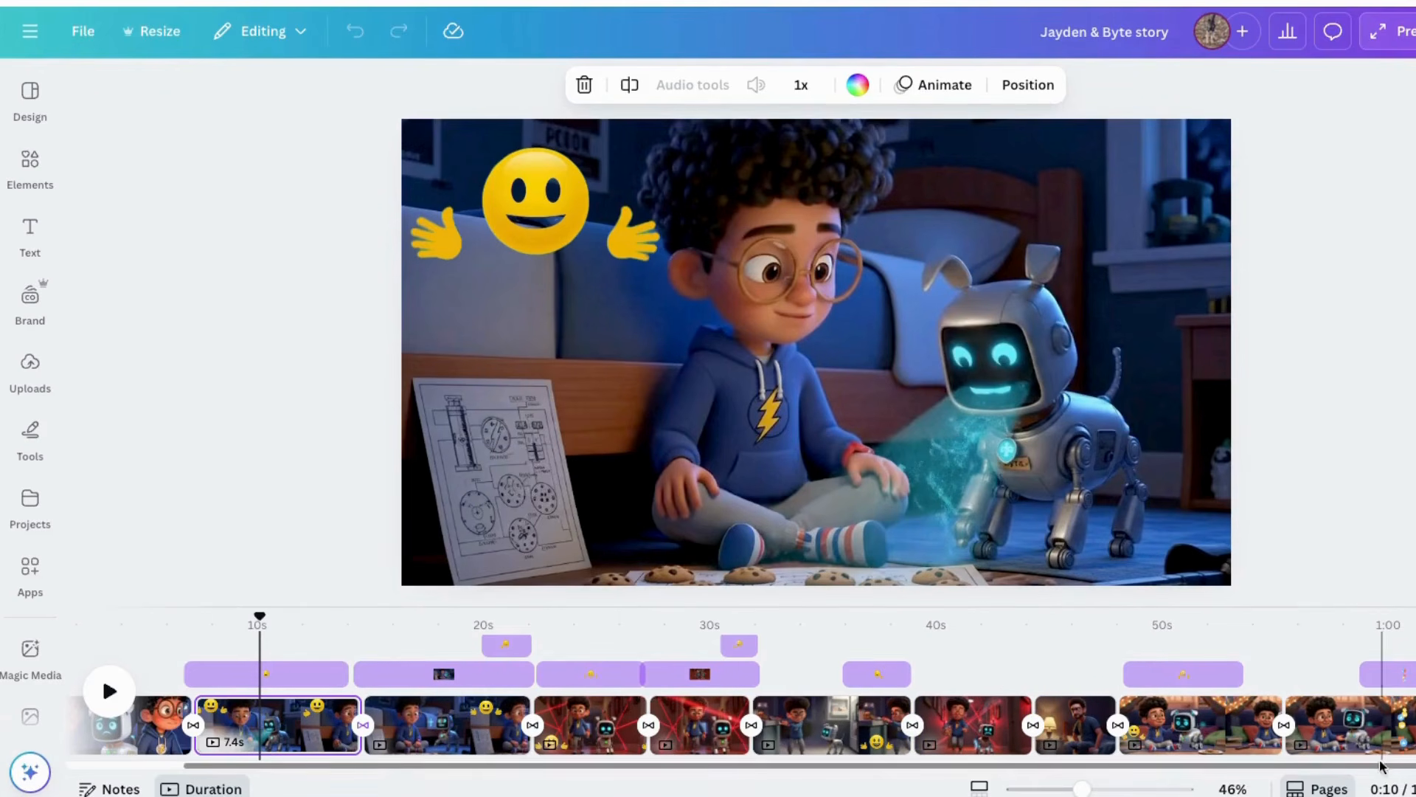
Add a blank page after the final scene to view the page transition choices, and undo the addition
scroll(1378, 764, "right", 1)
left_click(1407, 725)
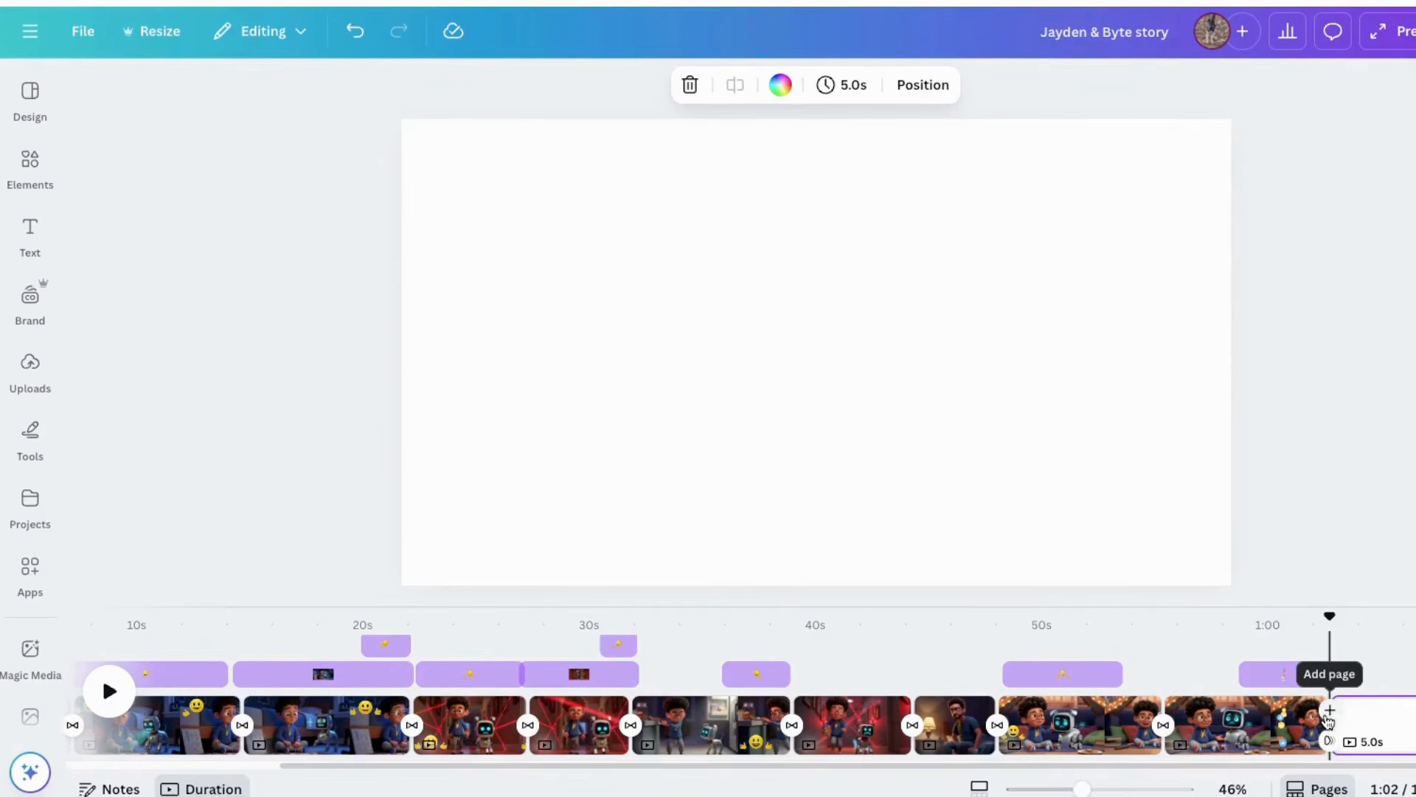
left_click(1329, 741)
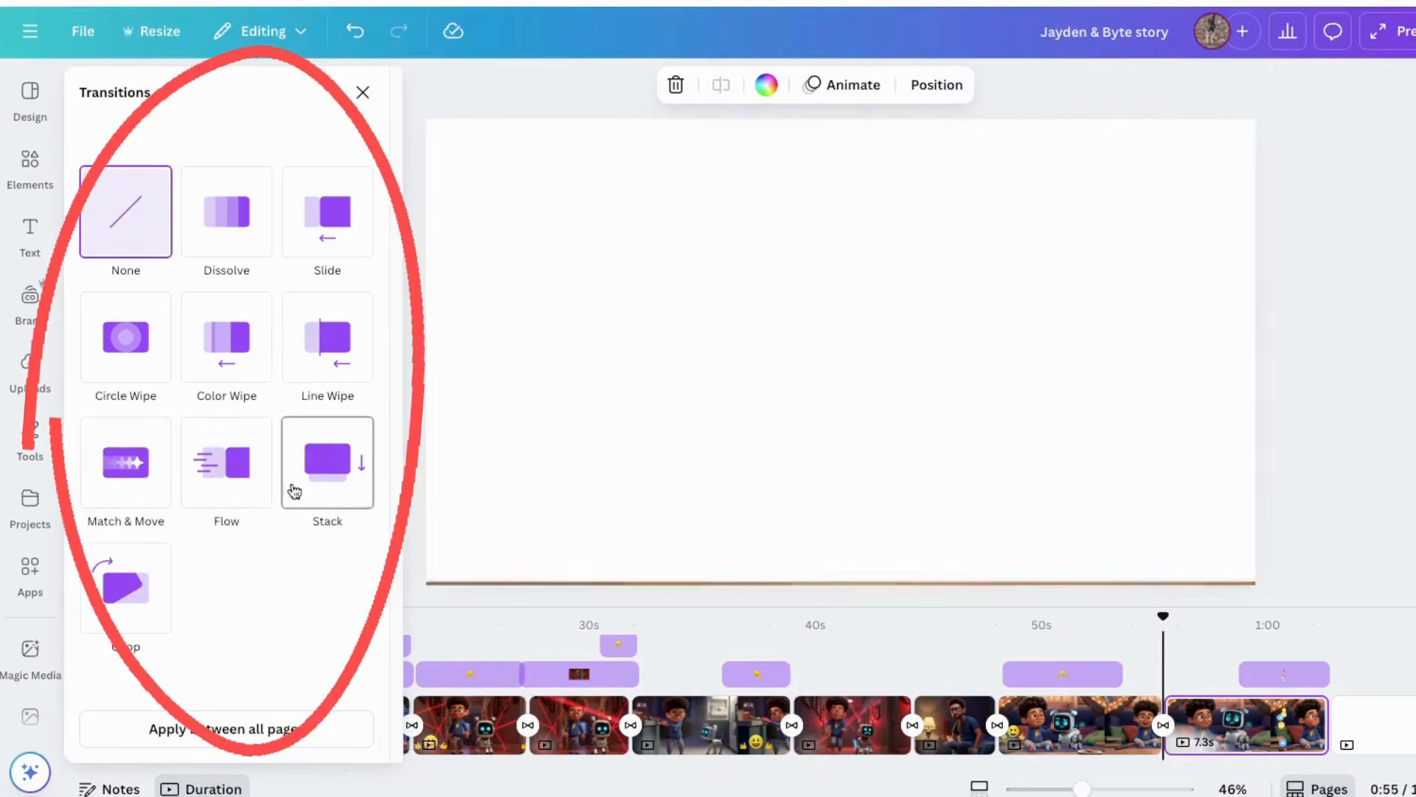
left_click(362, 92)
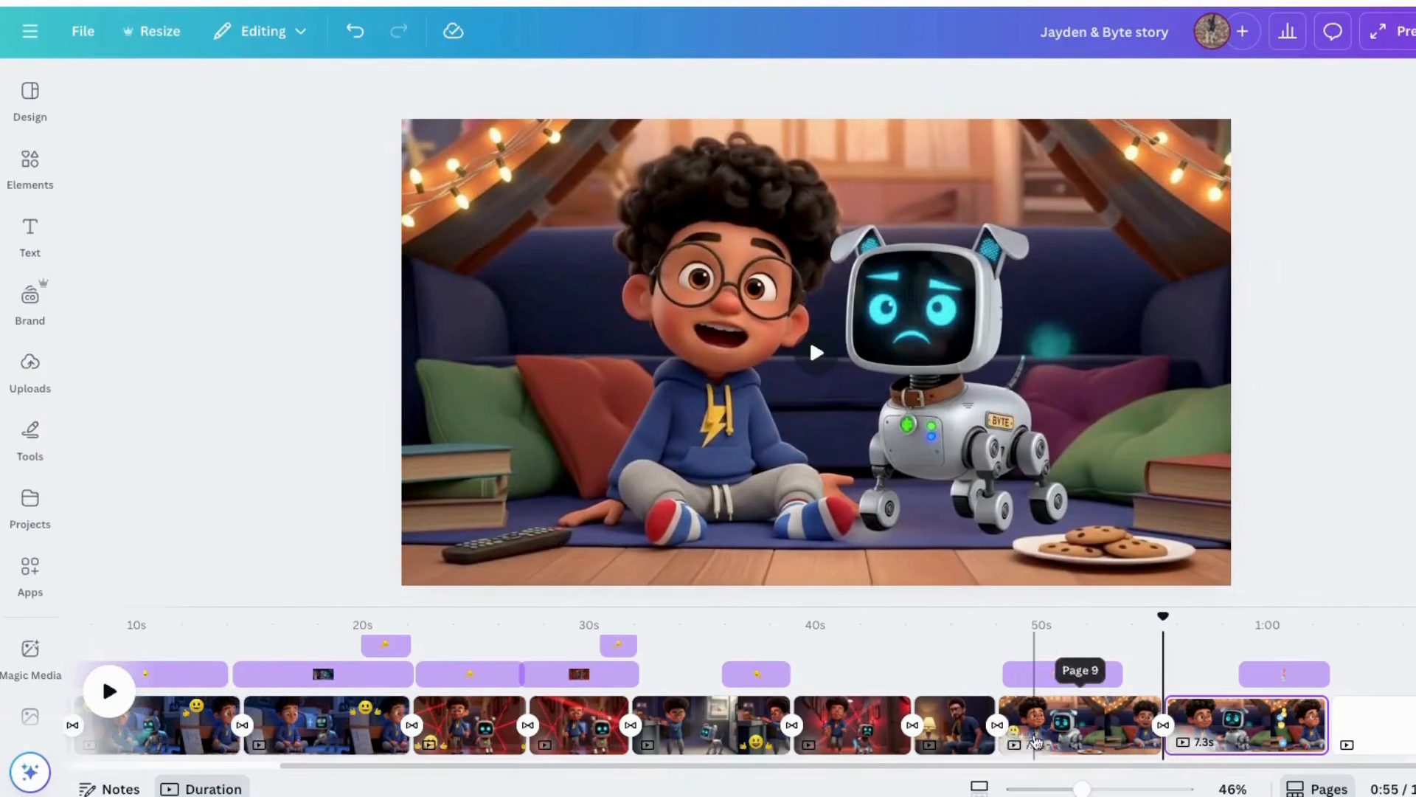
left_click(1385, 740)
left_click(355, 31)
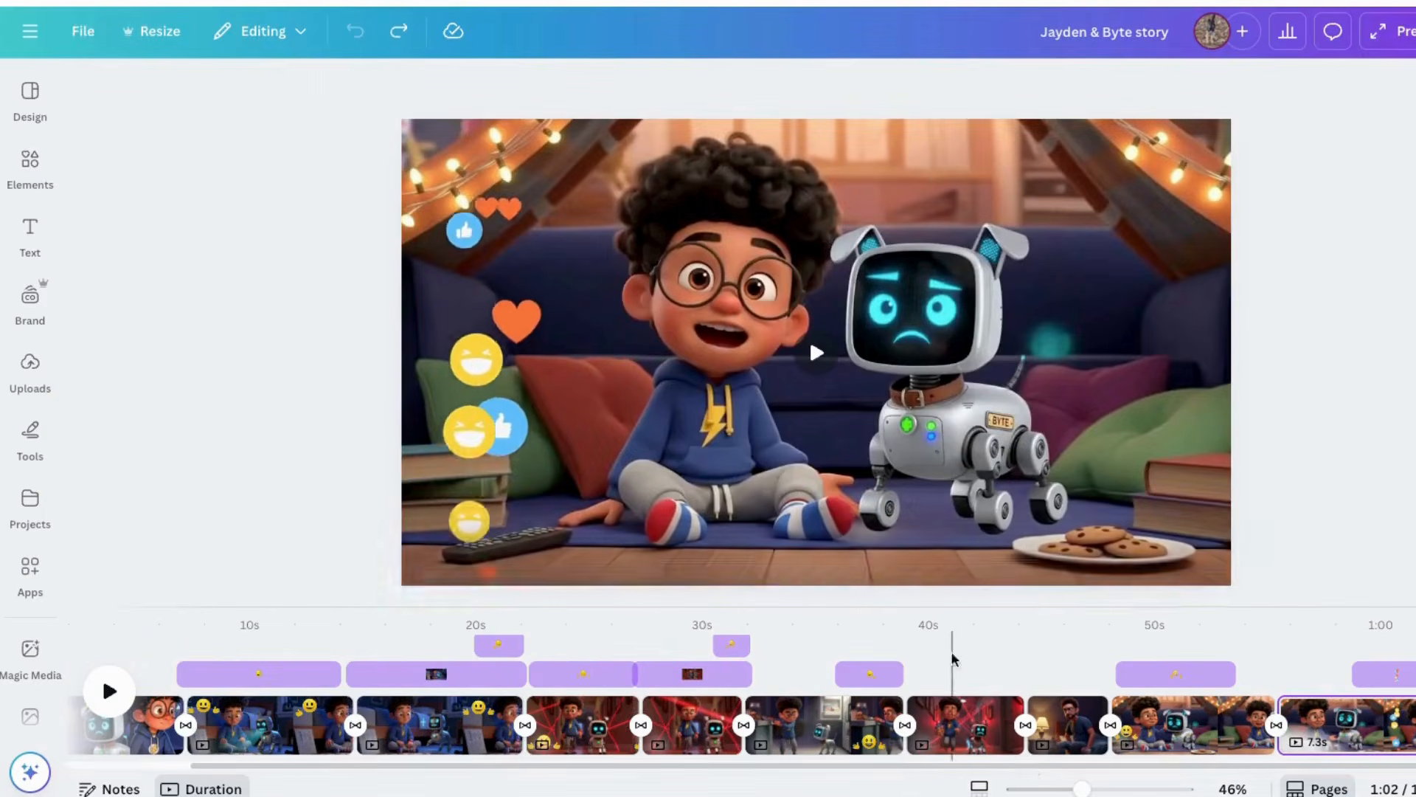
Search the element graphics for "likes" and try placing the animated blue likes graphic on the final scene
left_click_drag(1031, 767, 695, 766)
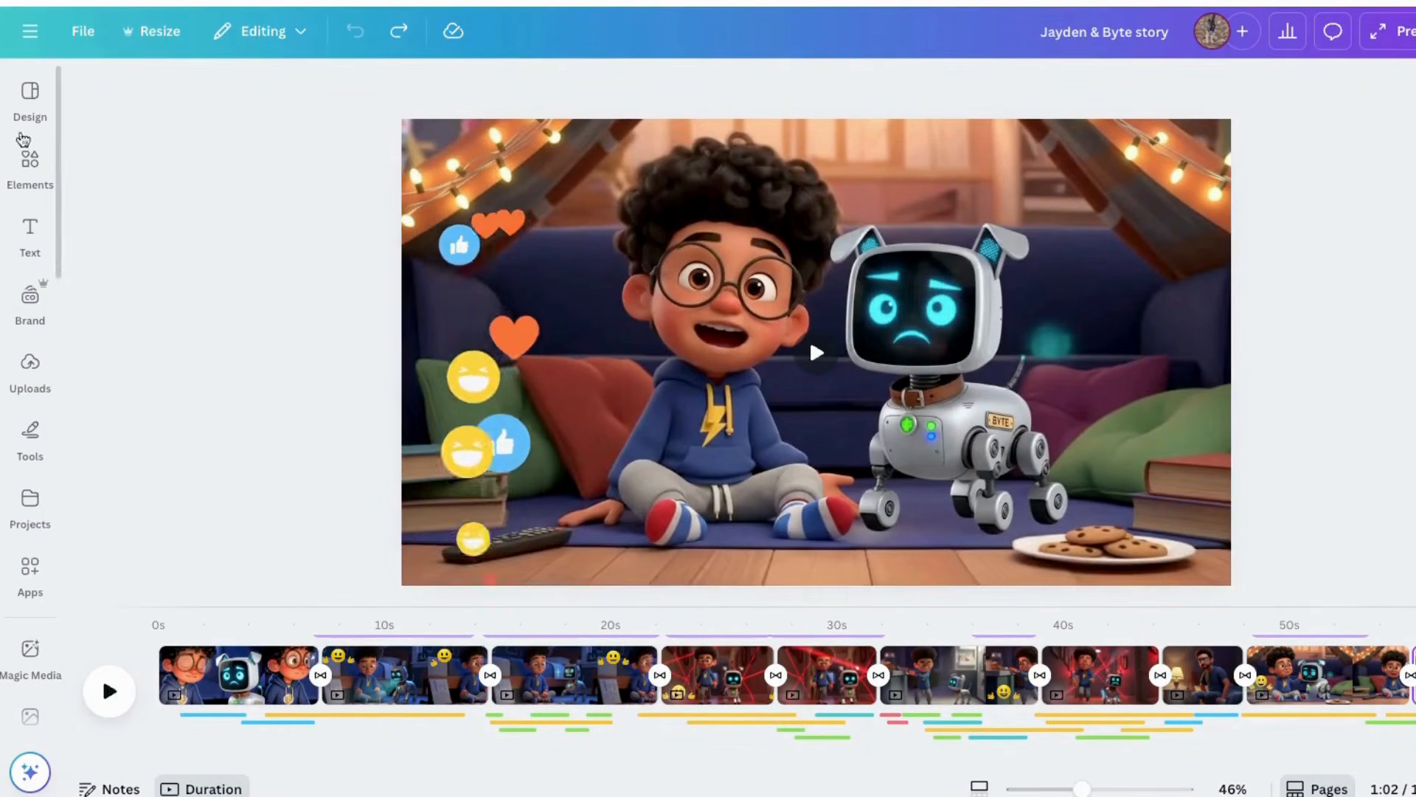
left_click(33, 166)
left_click(151, 92)
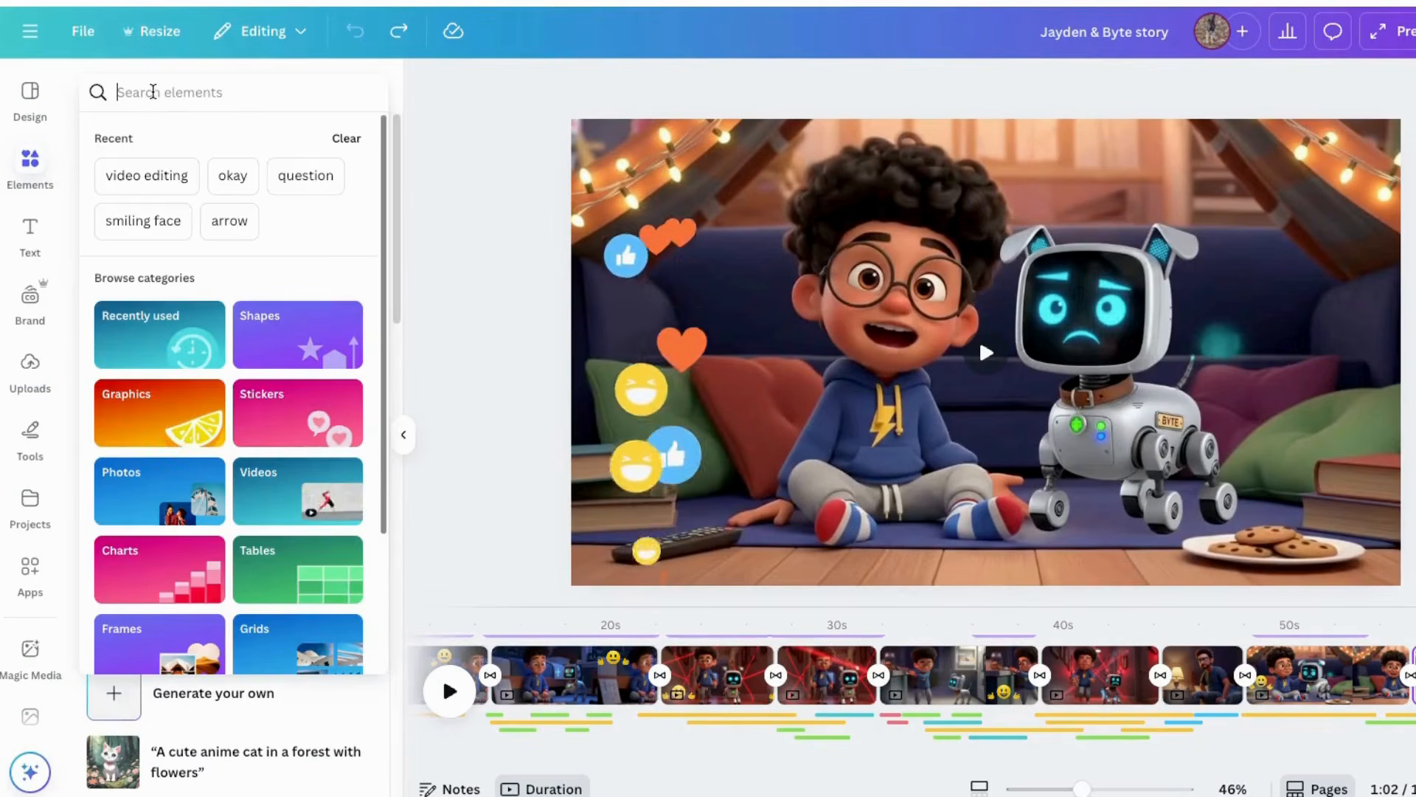
type("likes")
key("Return")
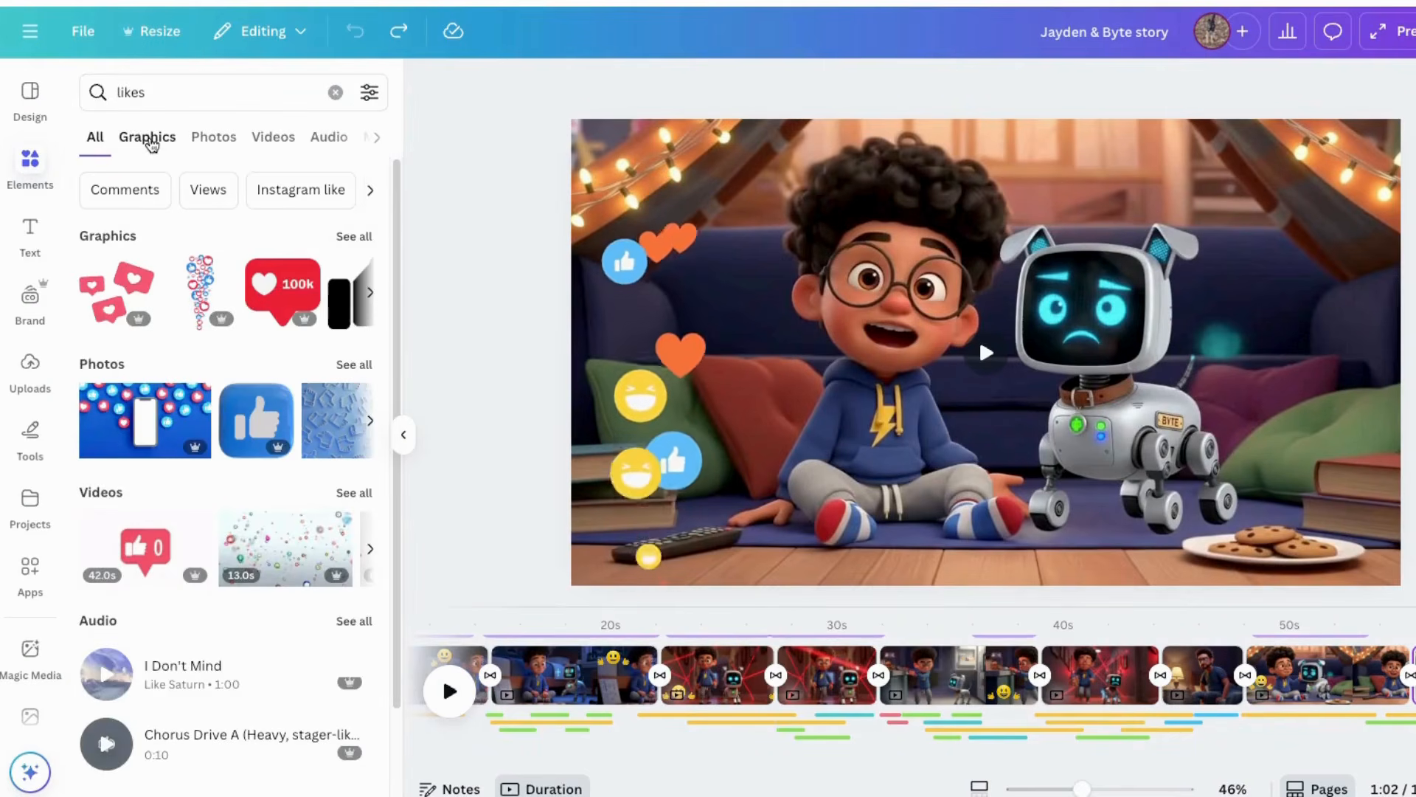
left_click(150, 140)
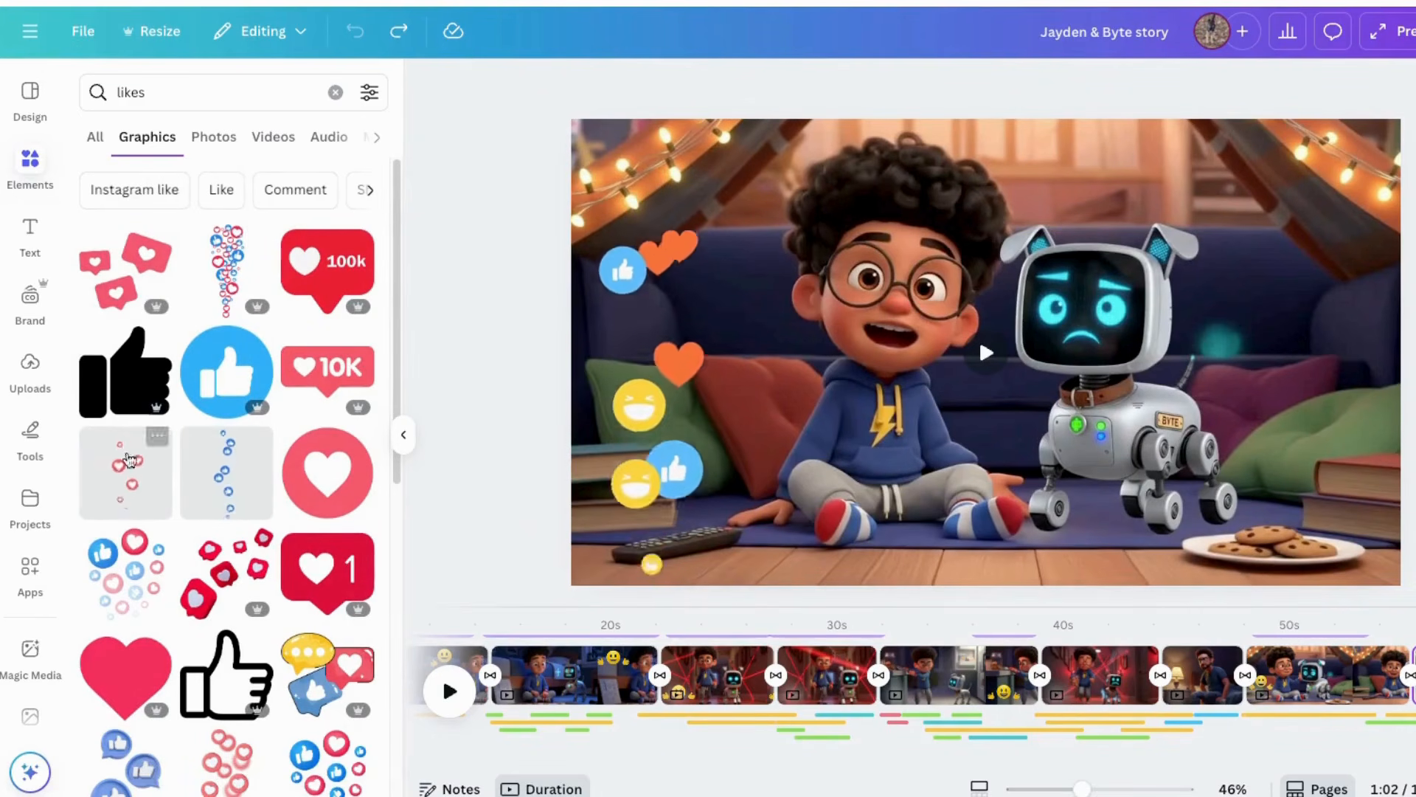
left_click(221, 469)
left_click_drag(991, 367, 951, 406)
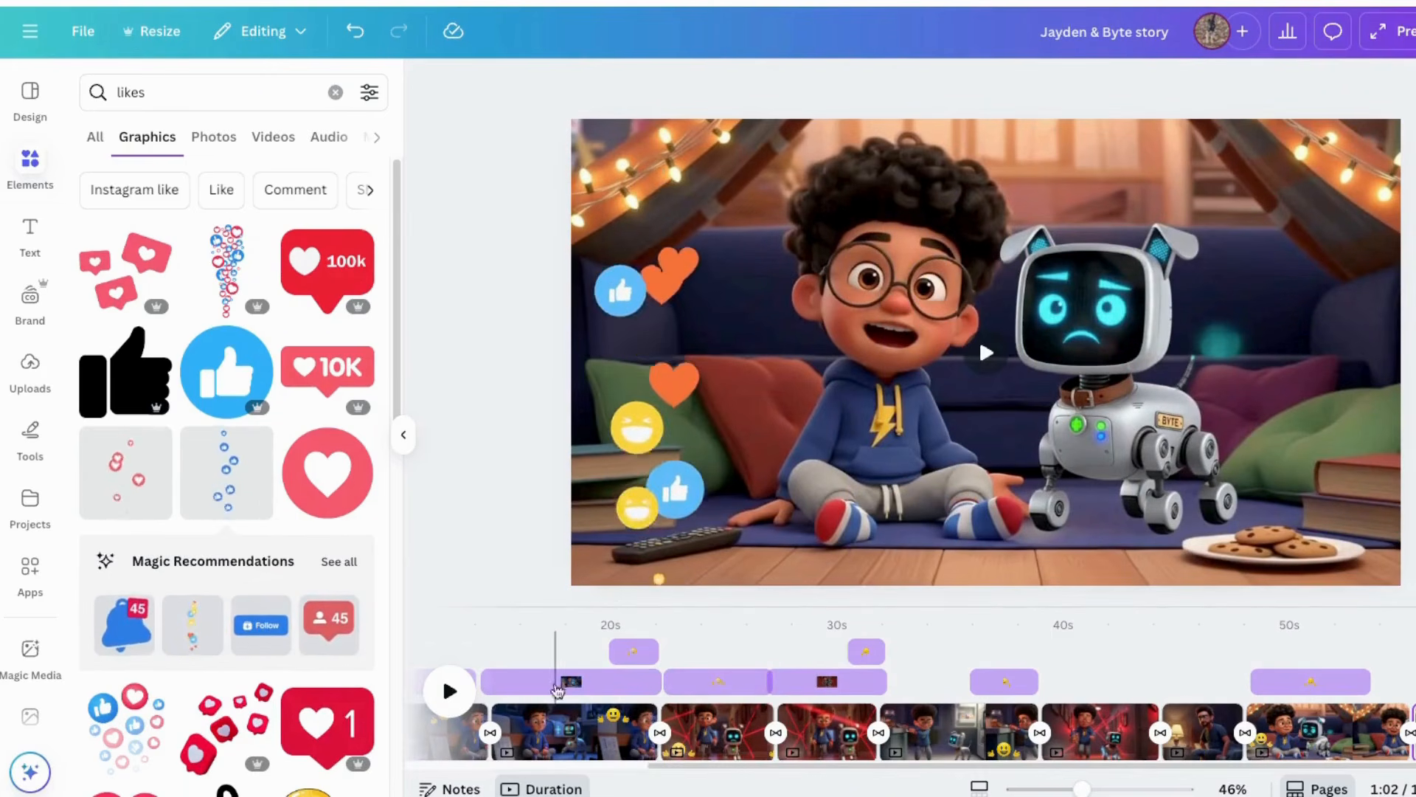
Download pages 1–10 of the story as an MP4 video at 1080p (HD)
scroll(557, 690, "left", 5)
scroll(557, 678, "down", 1)
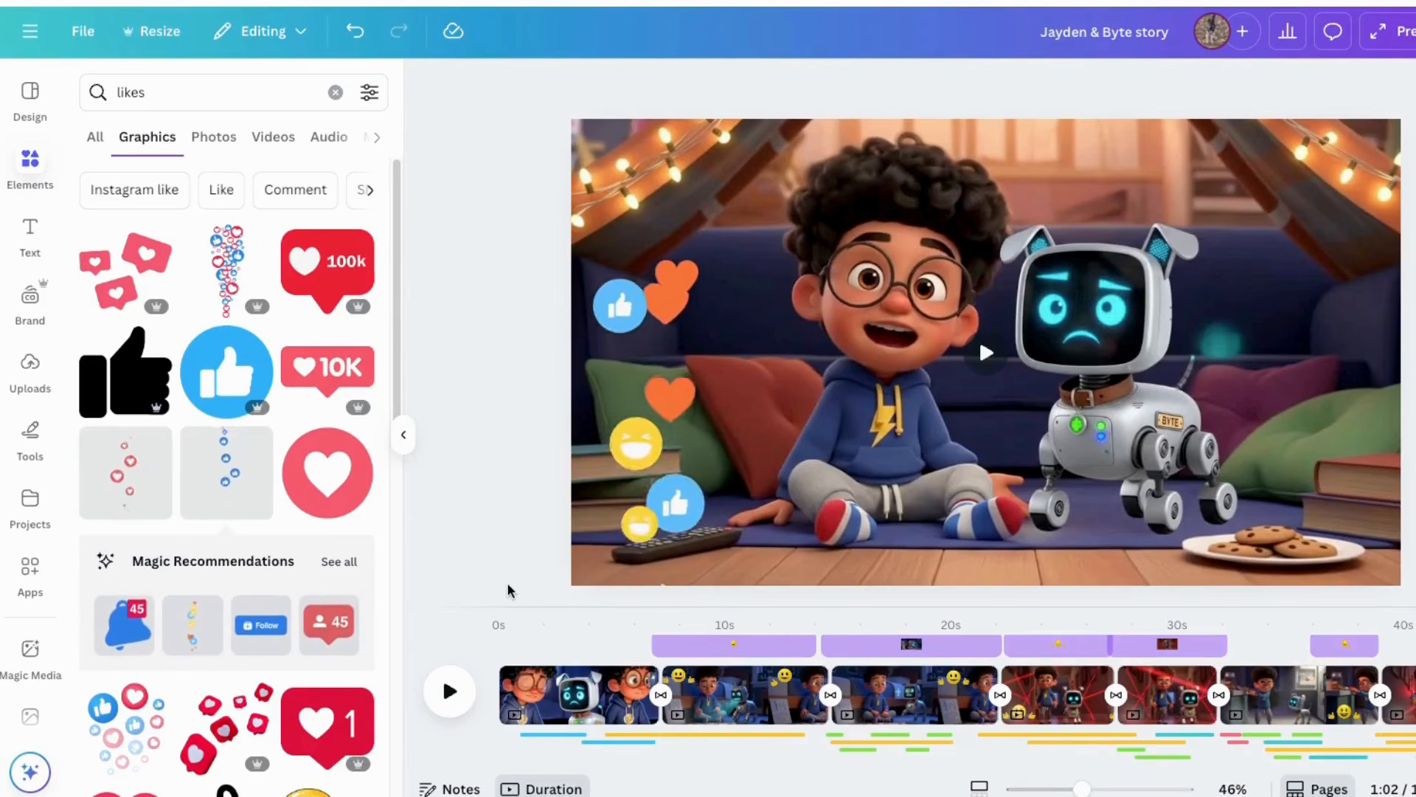
left_click(81, 33)
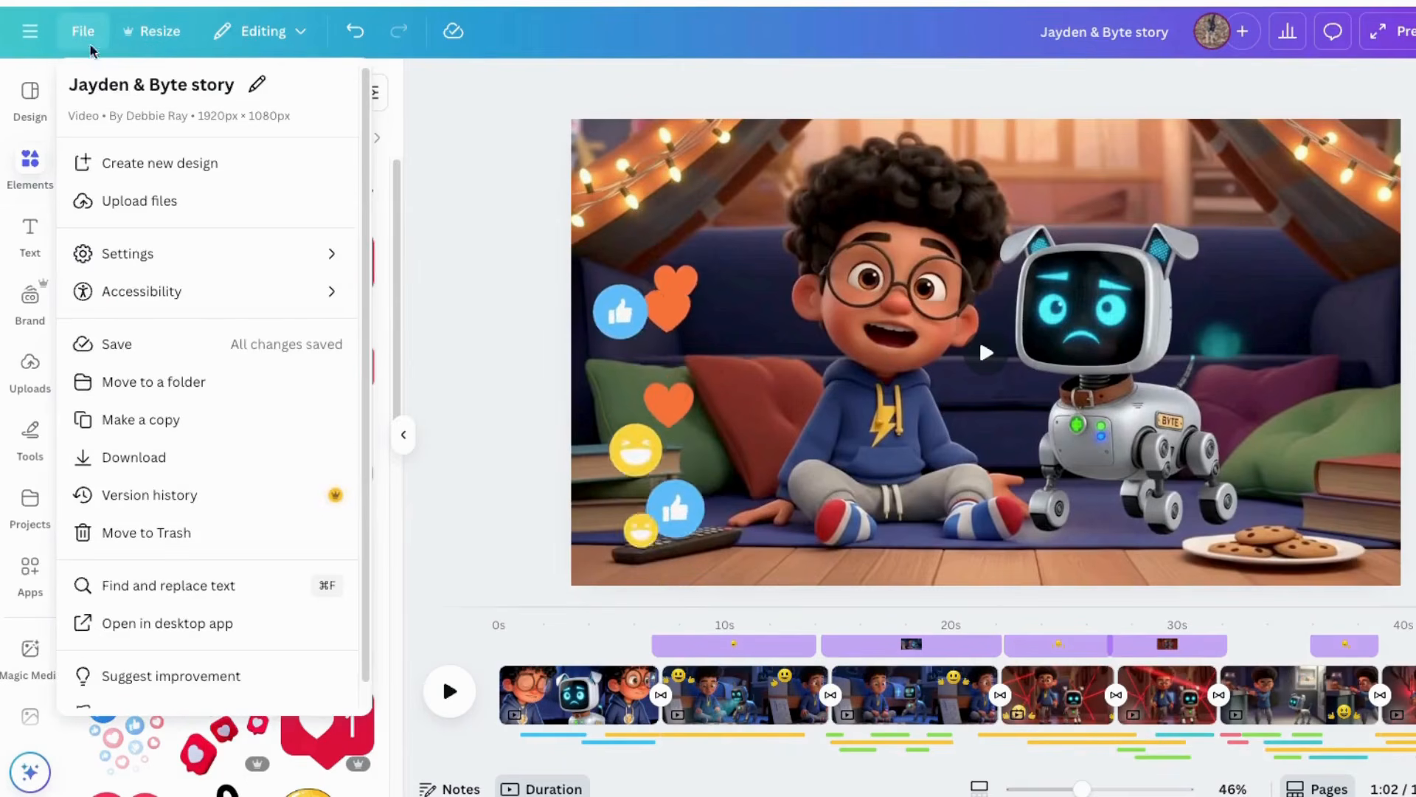
left_click(127, 459)
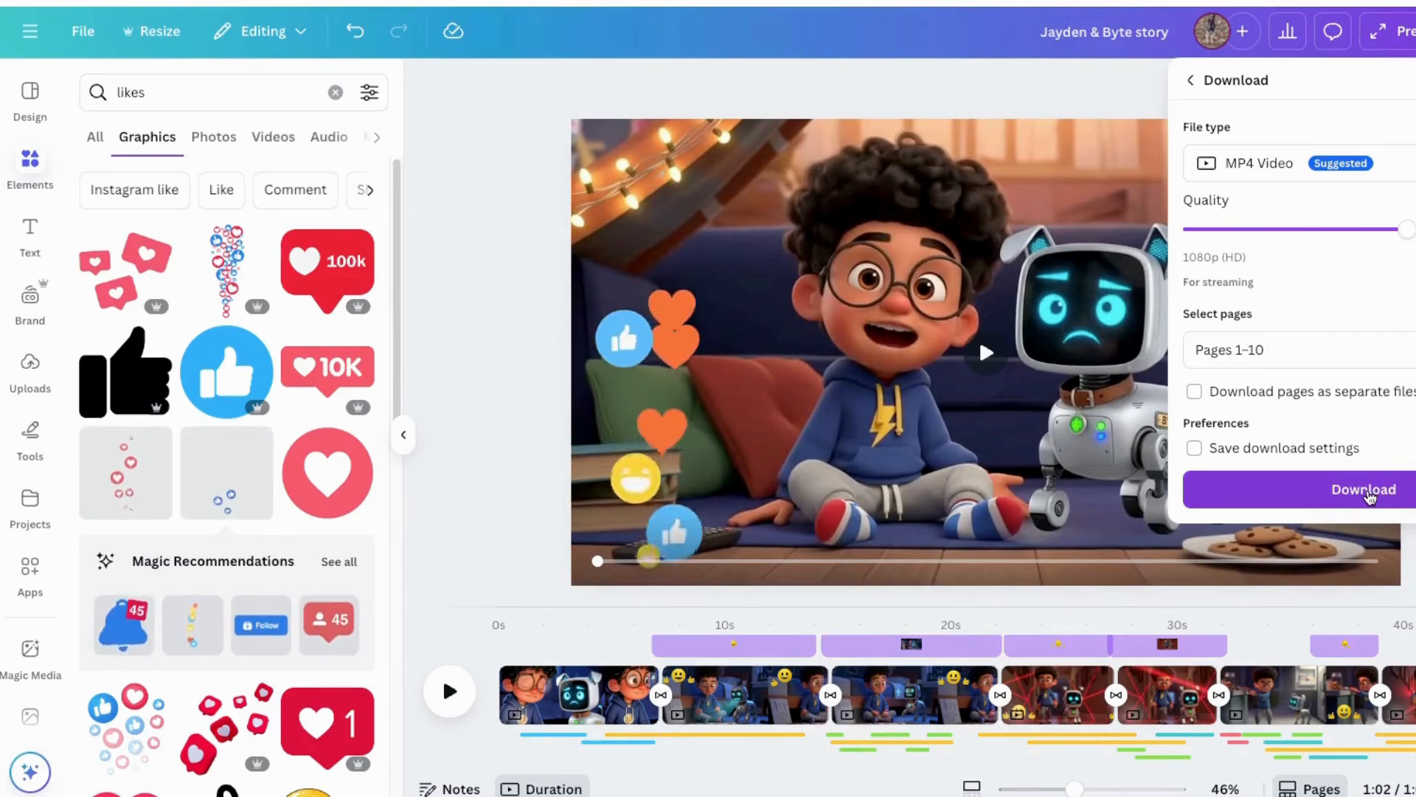
left_click(1363, 490)
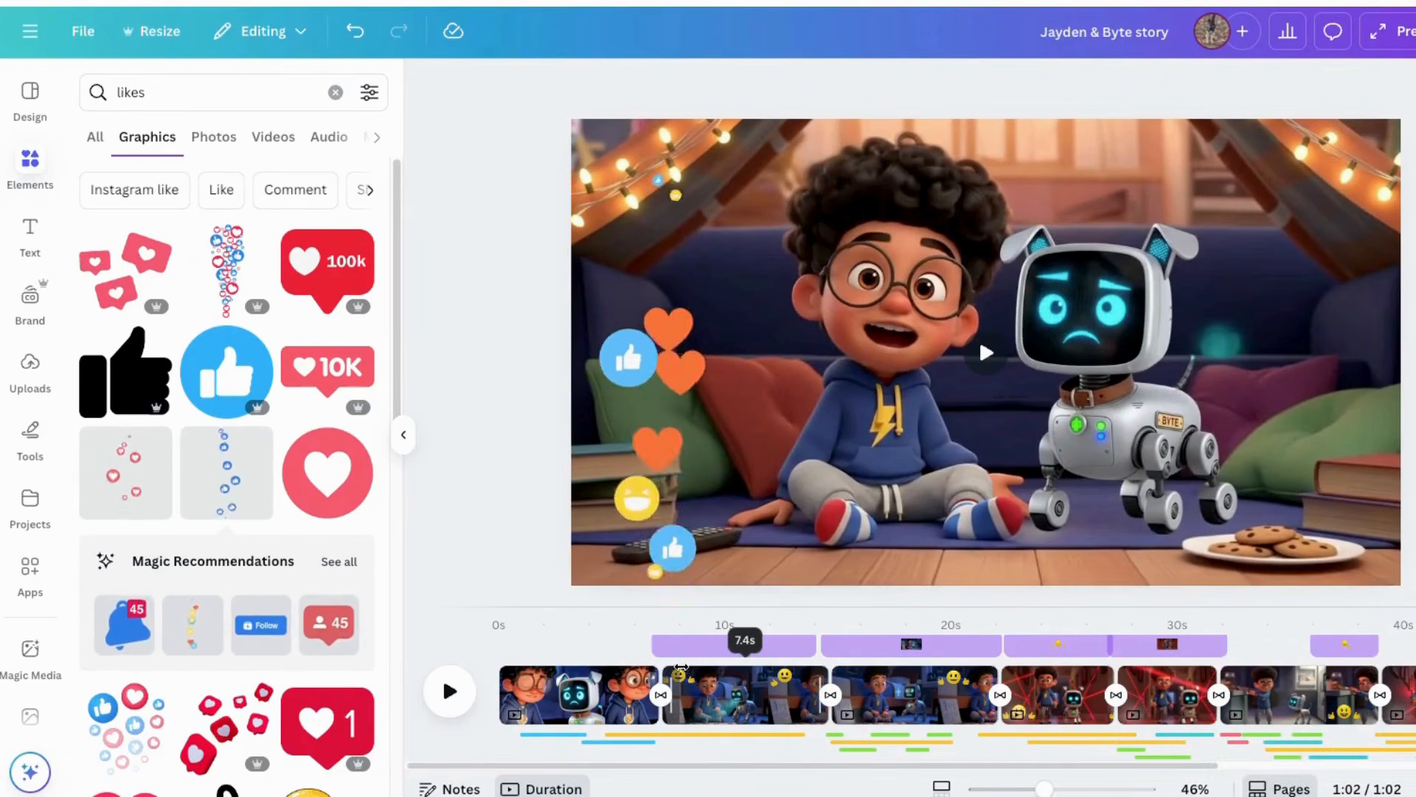
Show the smiley scene on page 2, switch to Adobe Express, and browse the All and Emojis character categories
left_click(730, 707)
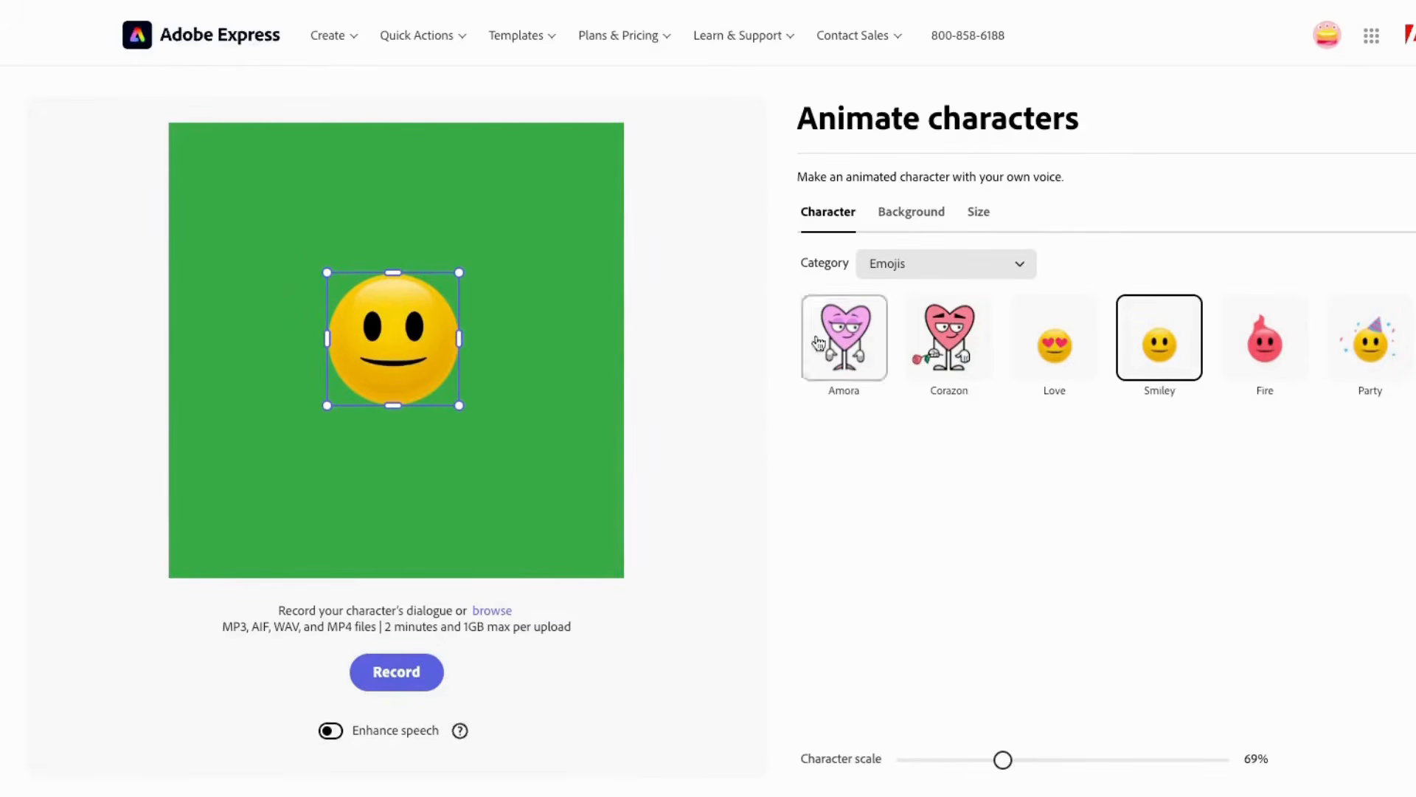
left_click(915, 263)
left_click(885, 300)
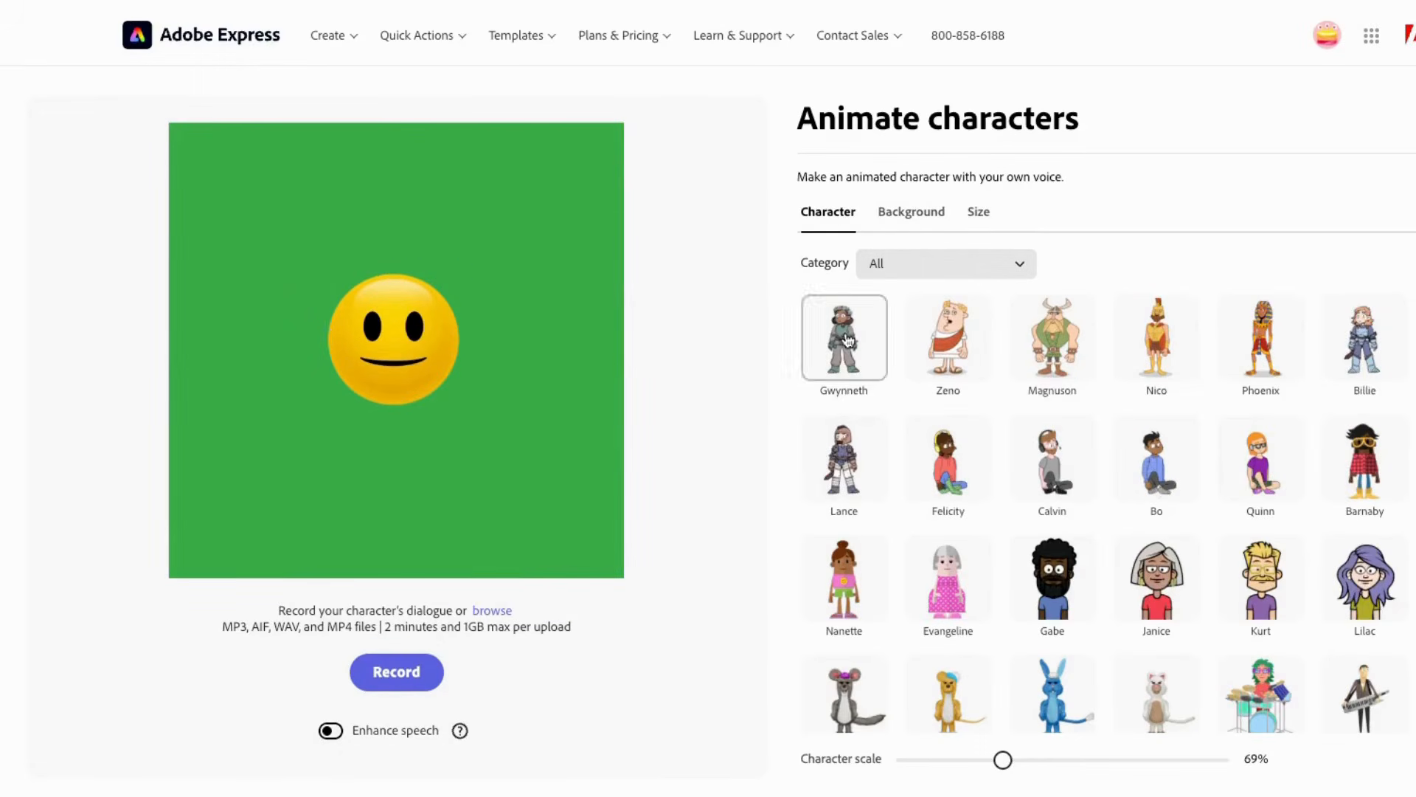
scroll(1249, 700, "down", 3)
left_click(917, 265)
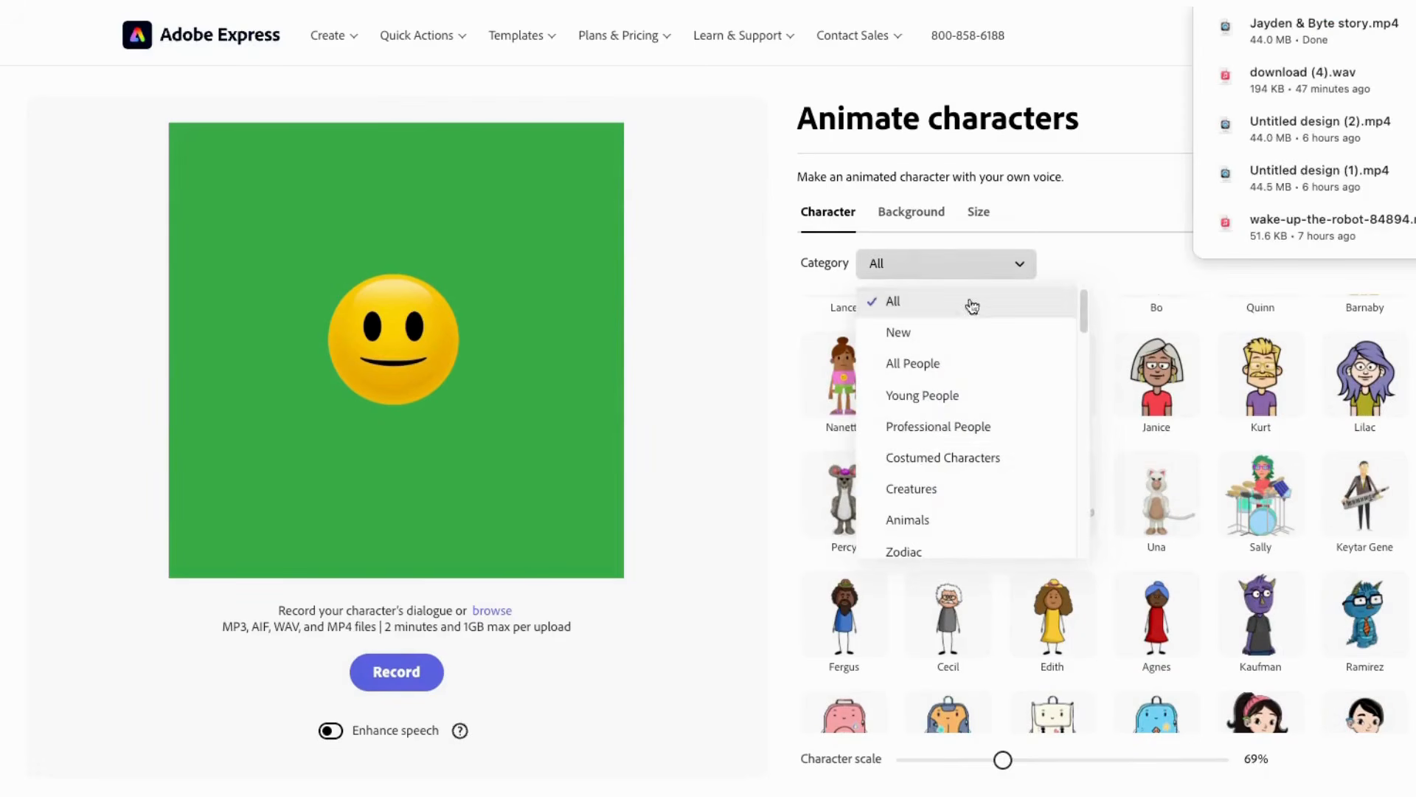
scroll(917, 468, "down", 2)
left_click(914, 498)
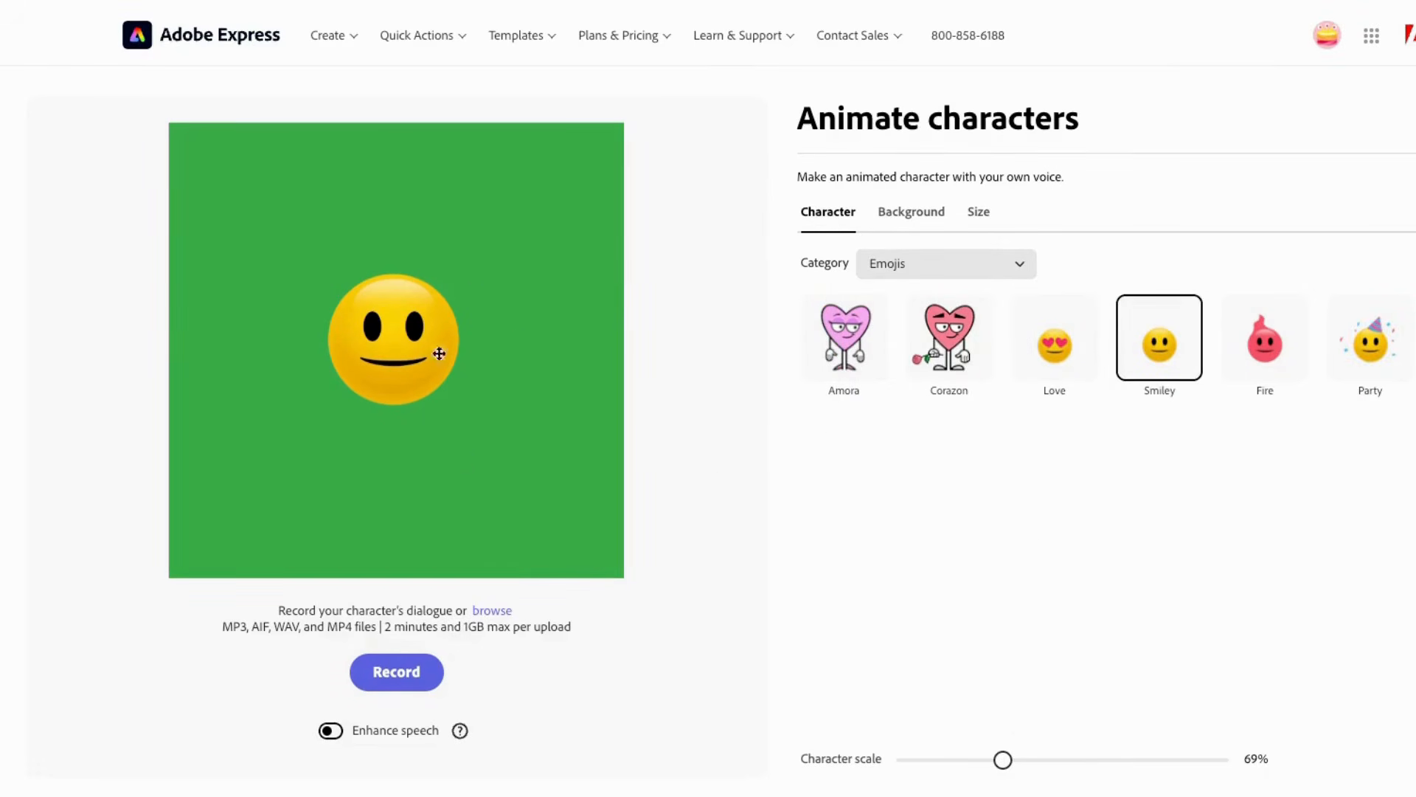
Look through the downloaded files available as character dialogue and the background and size options for the animated smiley
left_click(494, 613)
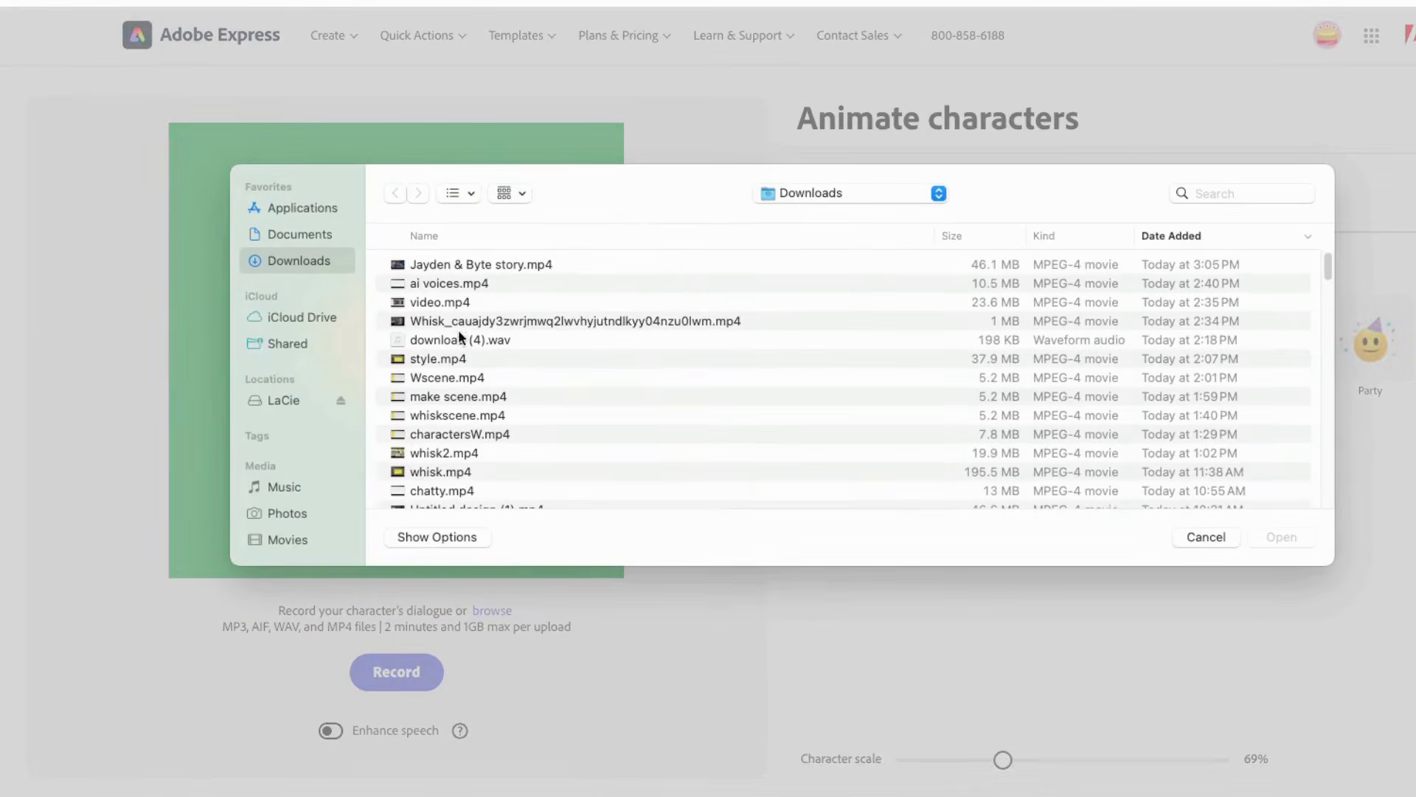
scroll(466, 472, "down", 5)
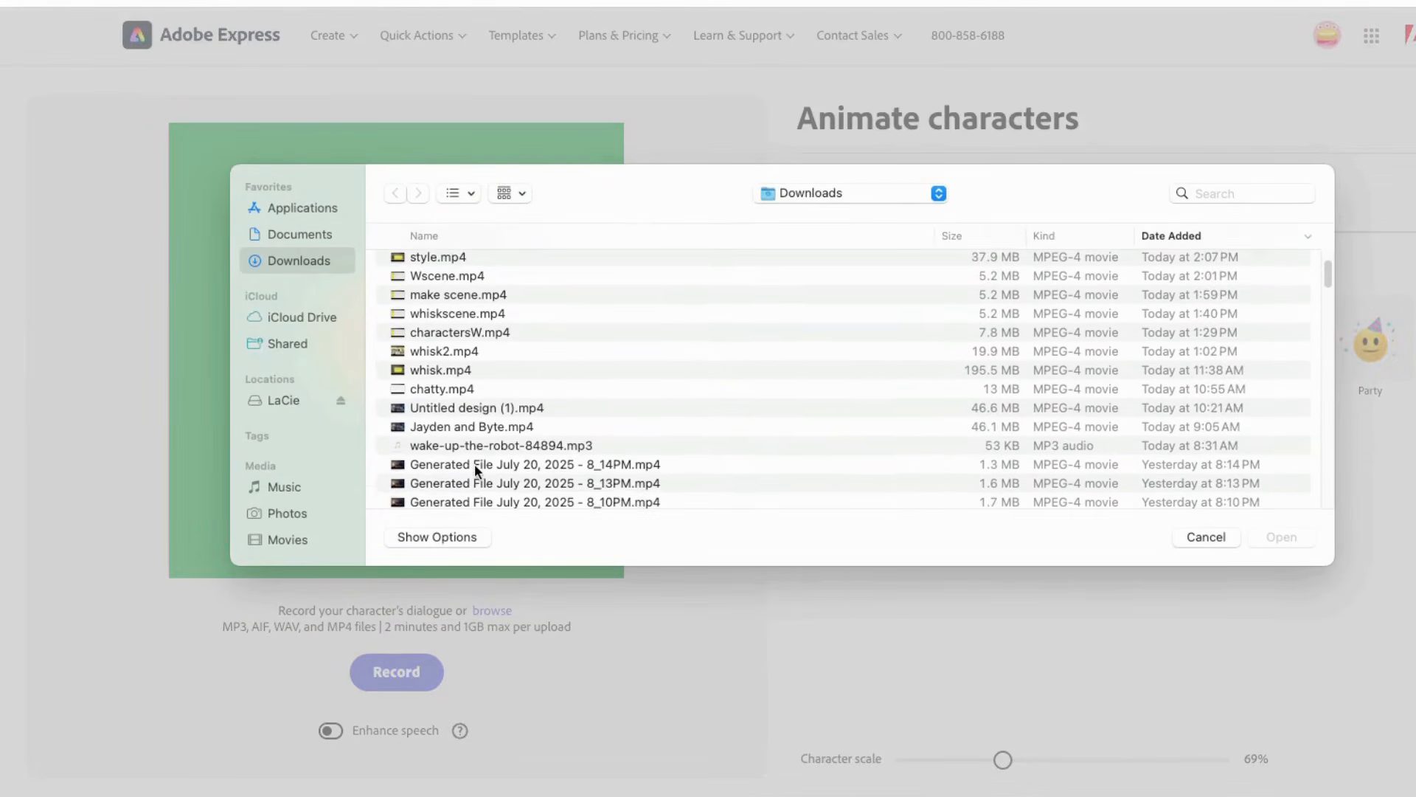
left_click(1205, 537)
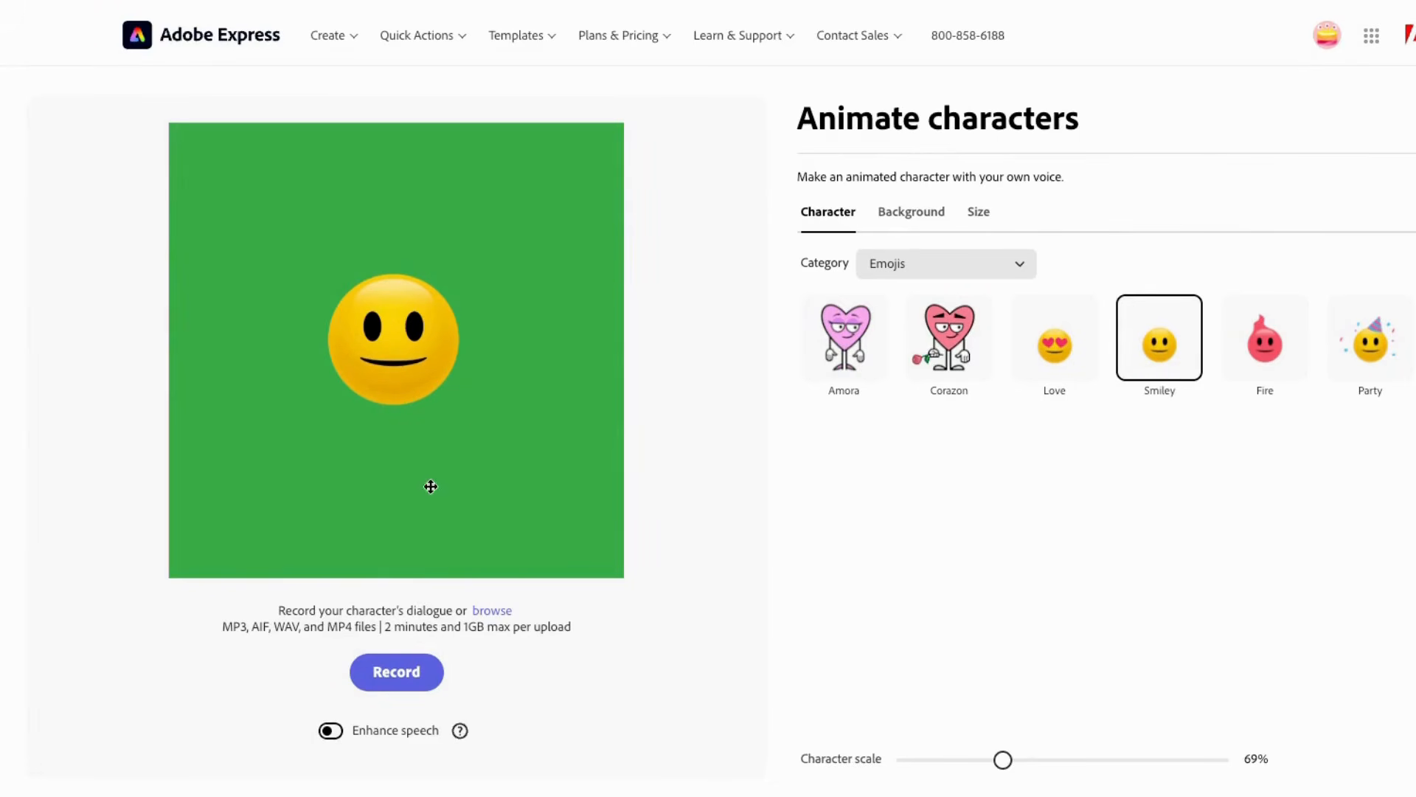
left_click(935, 224)
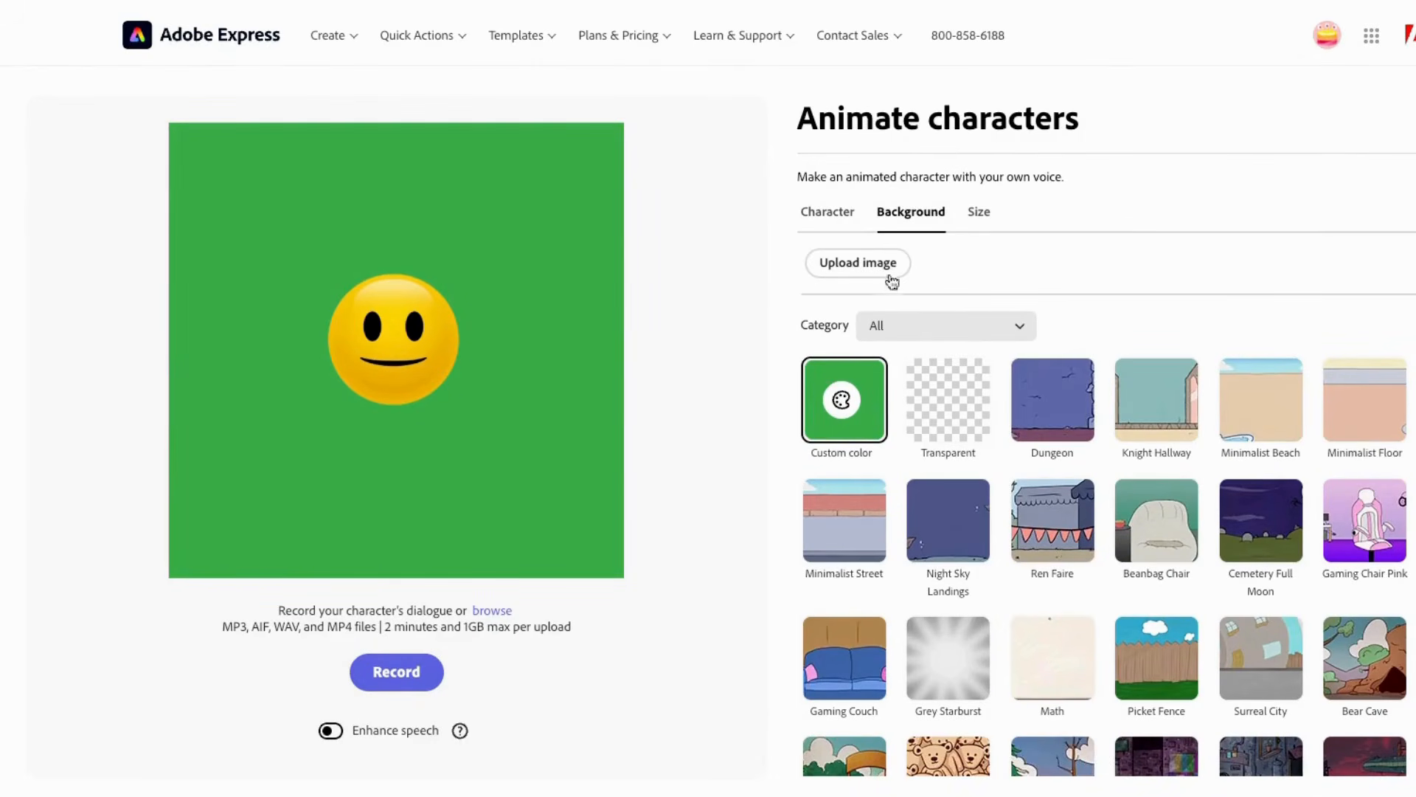
left_click(984, 218)
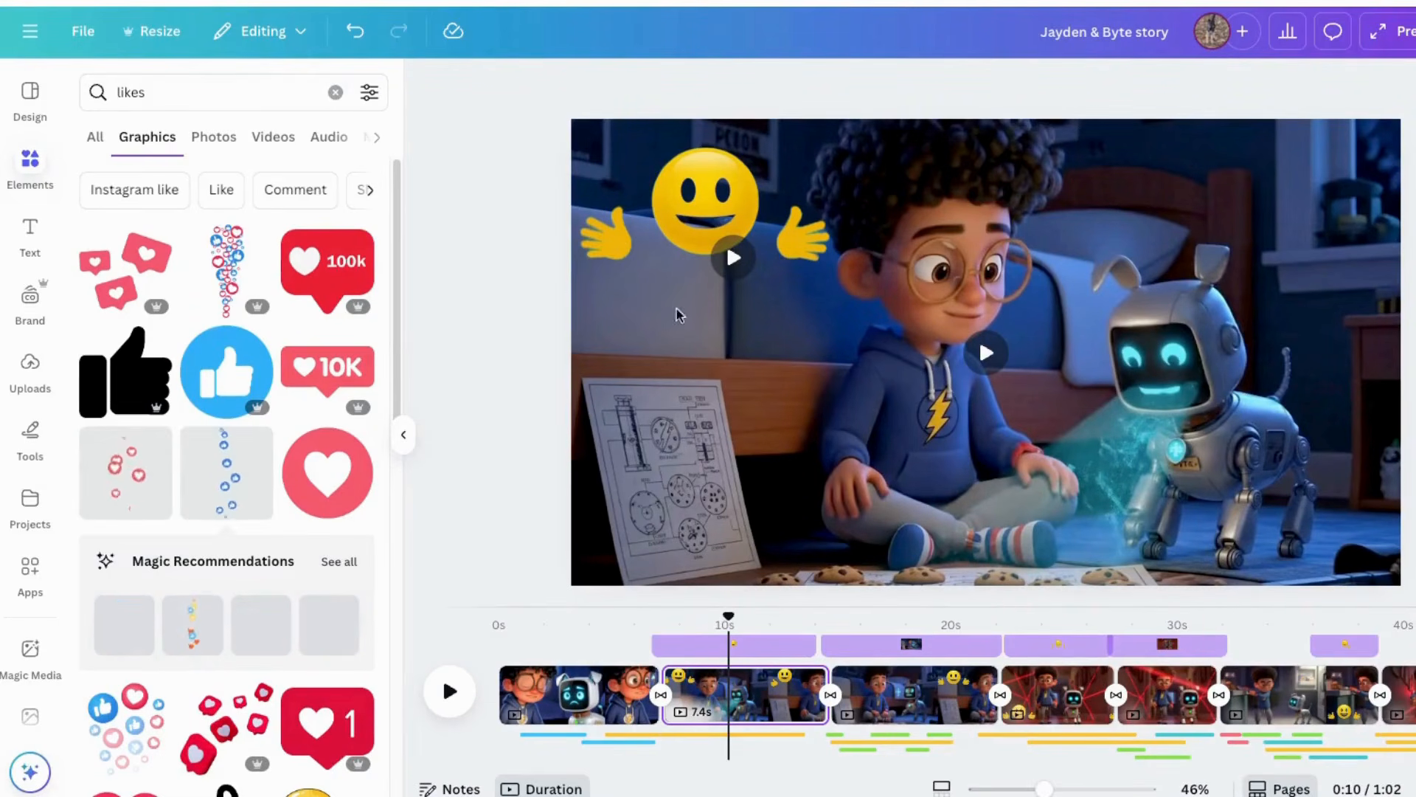
Switch back to Canva and examine the emoji overlays stacked above the clips on the story timeline
scroll(735, 667, "up", 1)
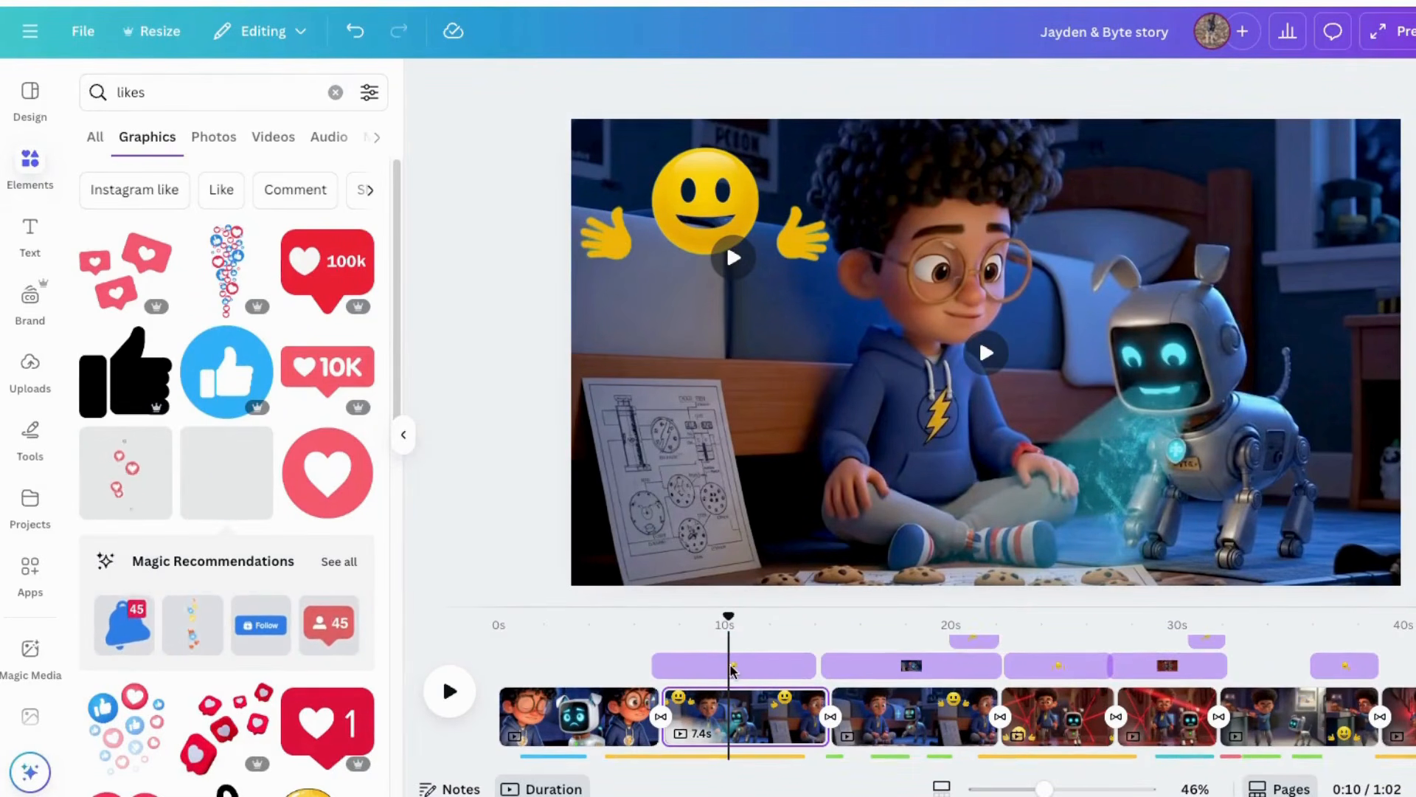
scroll(959, 653, "up", 1)
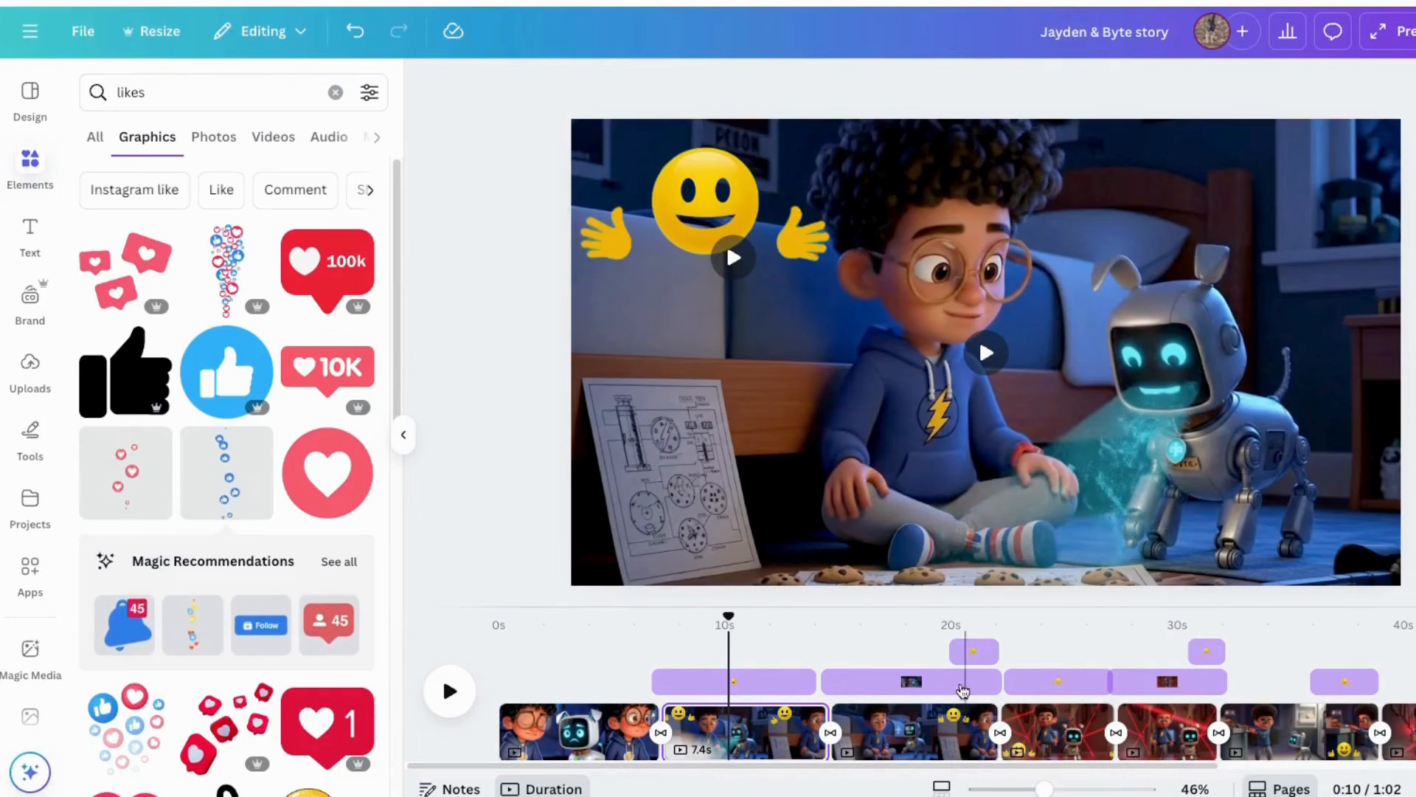